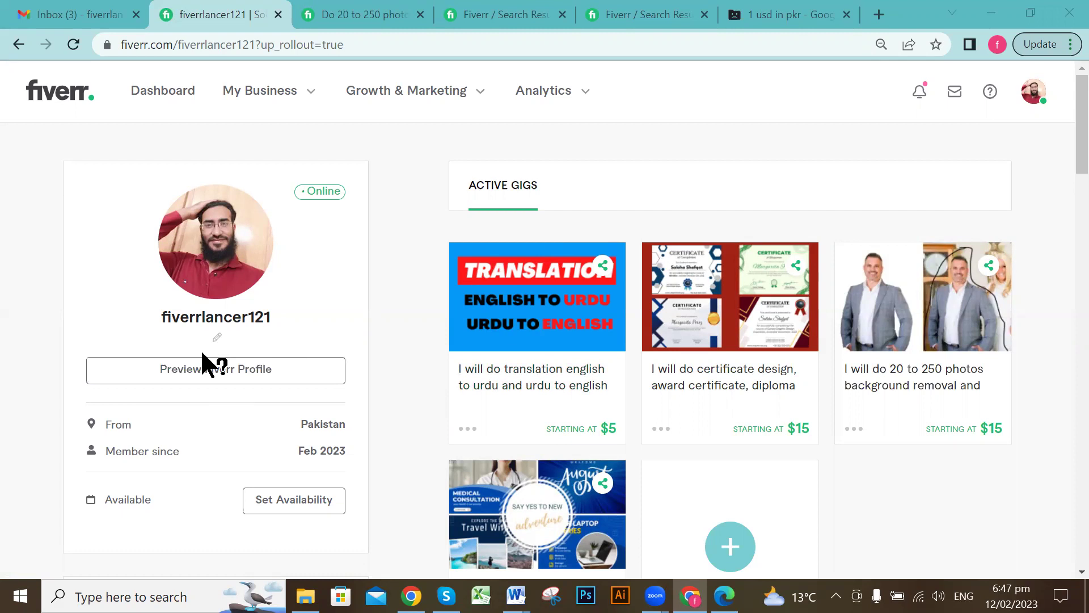
Look over the active gigs listed on the seller profile page
scroll(202, 348, down, 2)
scroll(202, 348, up, 2)
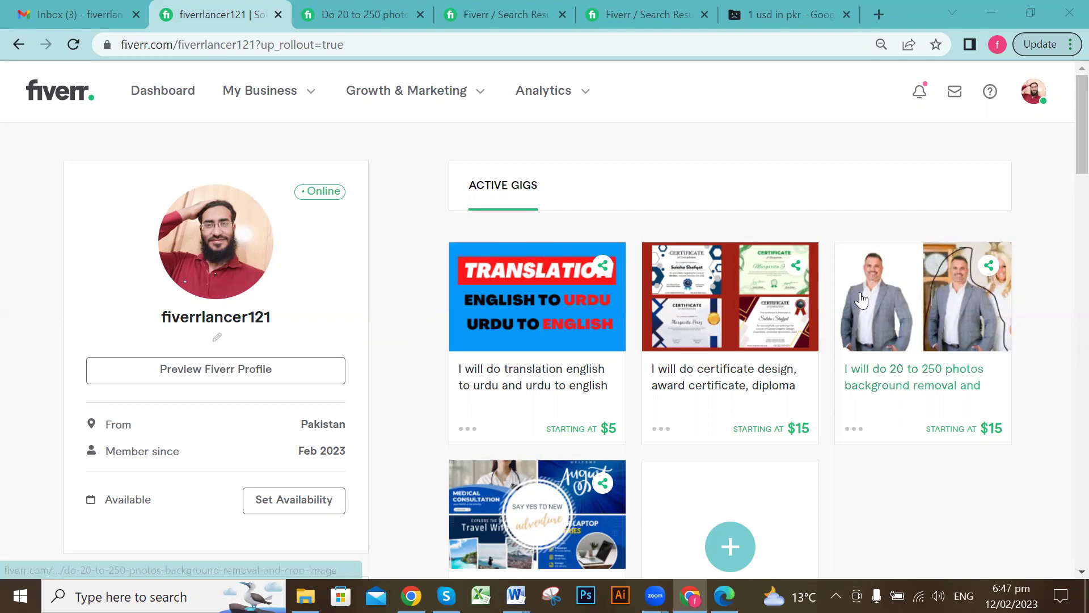
scroll(685, 292, down, 2)
scroll(686, 292, down, 1)
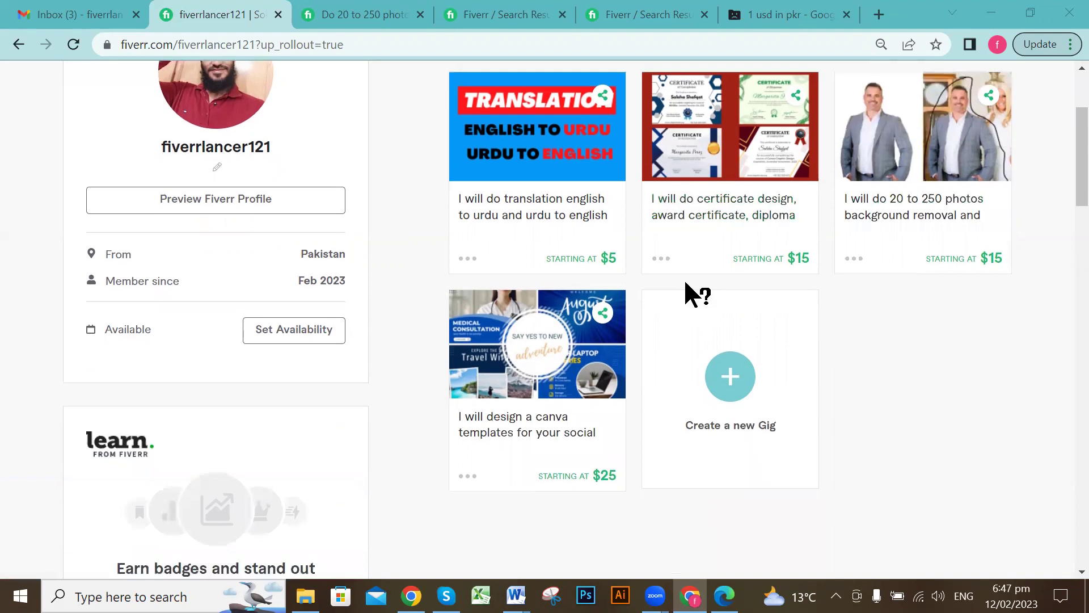
scroll(685, 284, down, 2)
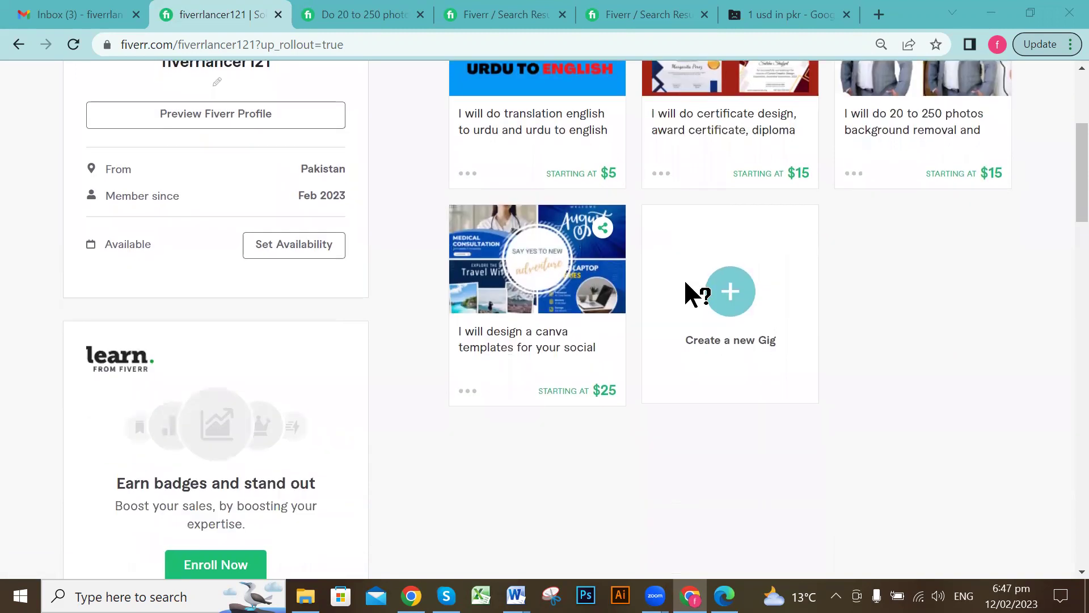
scroll(685, 283, up, 3)
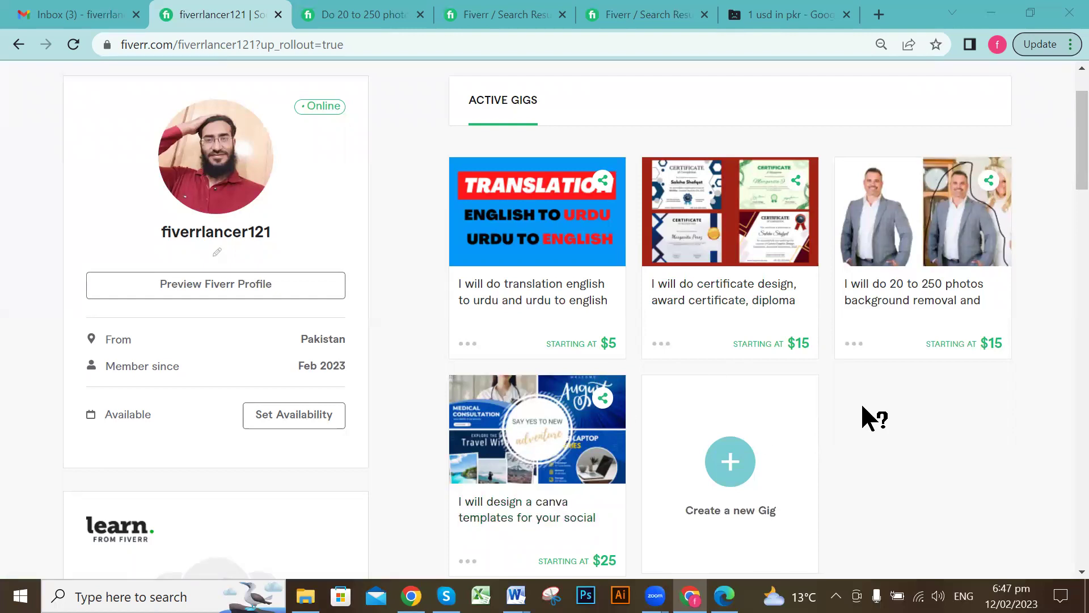
scroll(783, 425, up, 2)
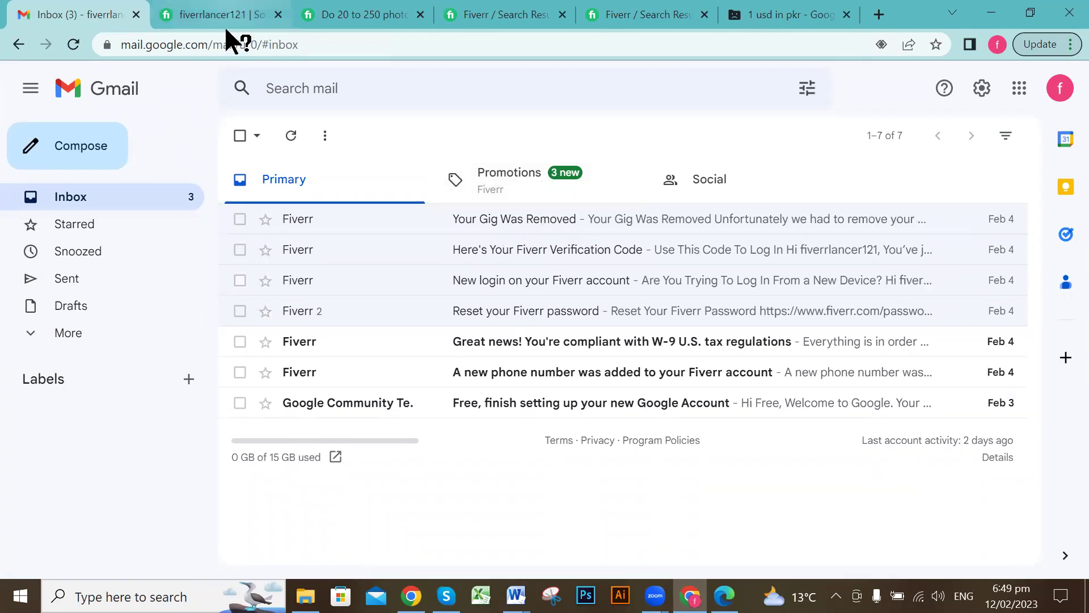
Check which Google account the Gmail inbox is signed in to
click(207, 9)
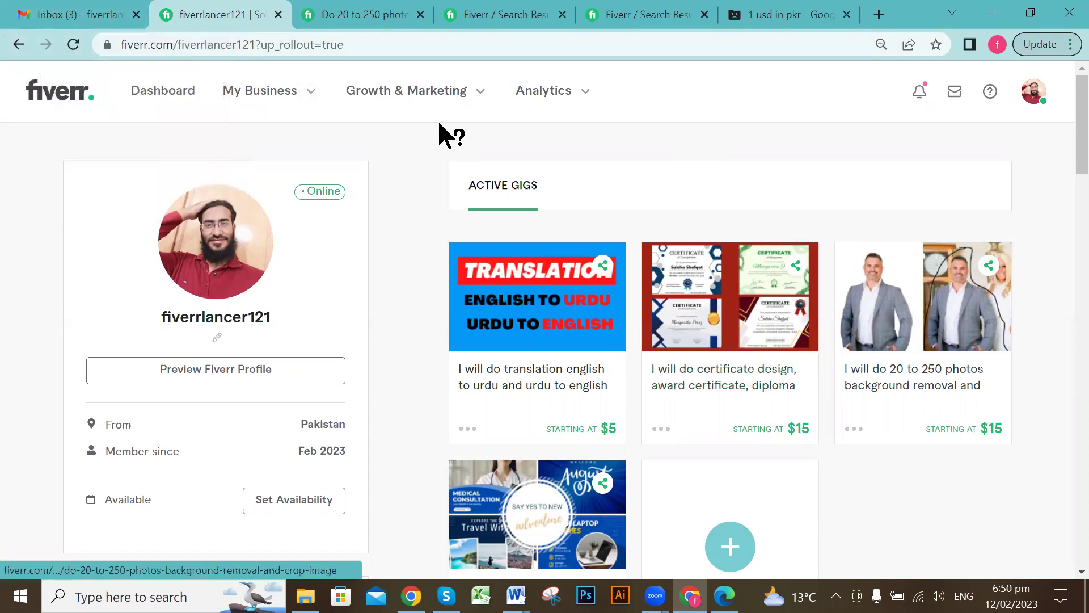
click(67, 10)
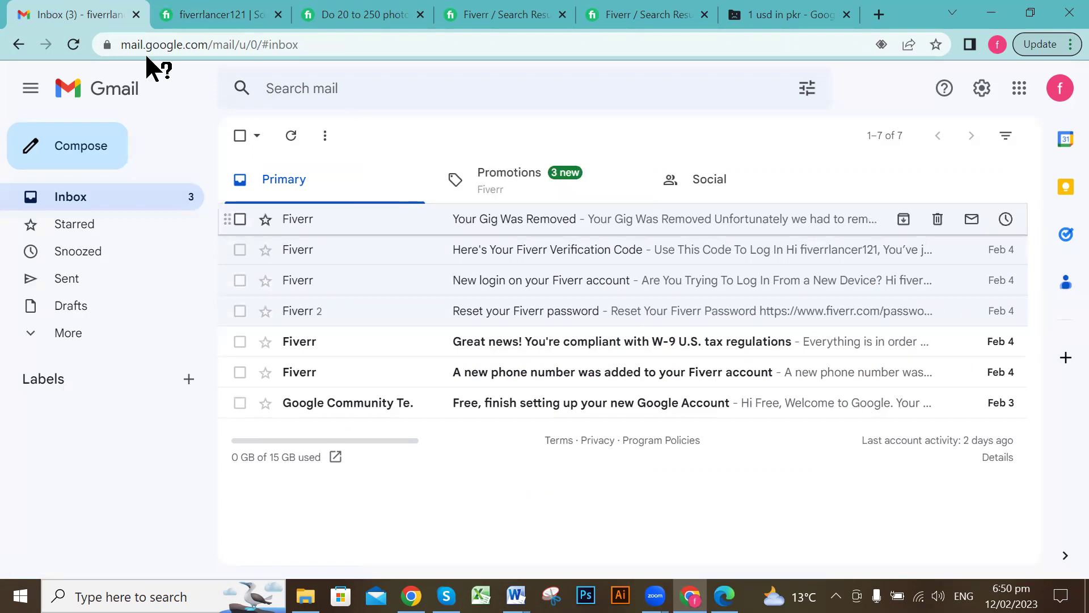
click(196, 13)
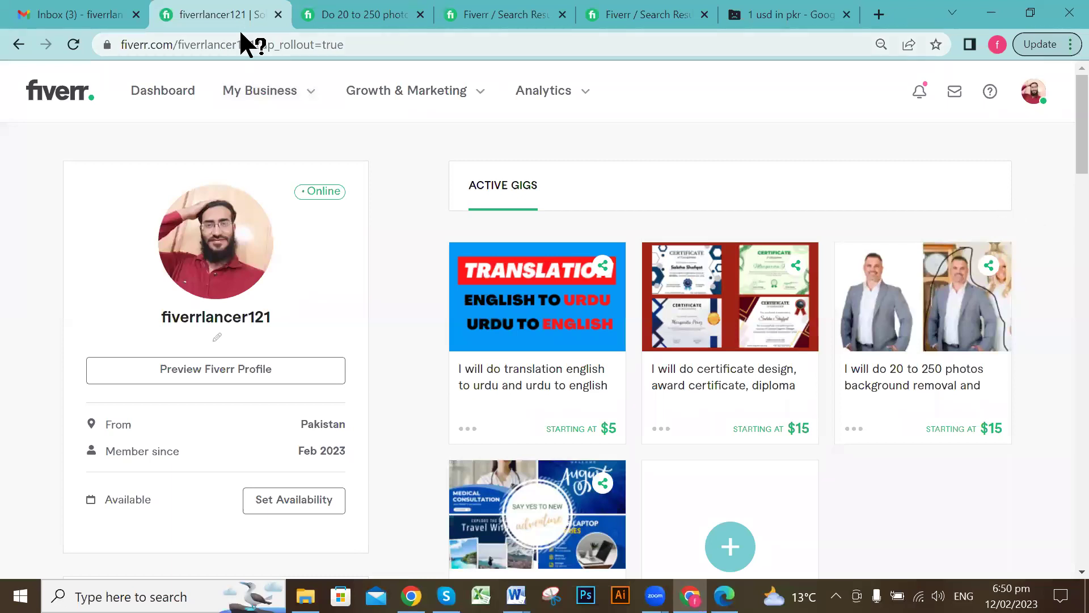
click(97, 13)
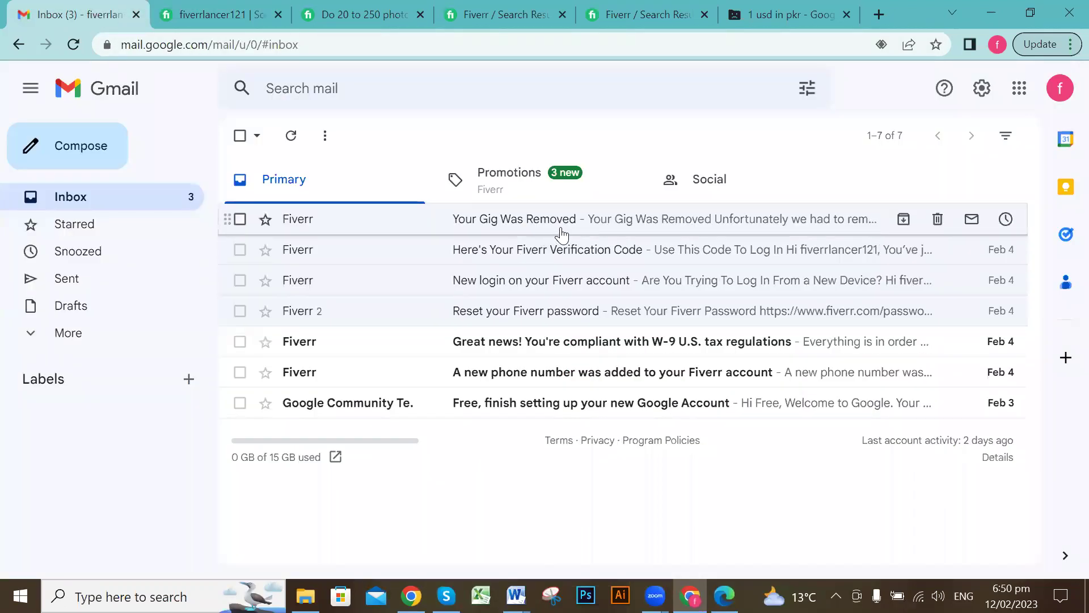
click(1058, 92)
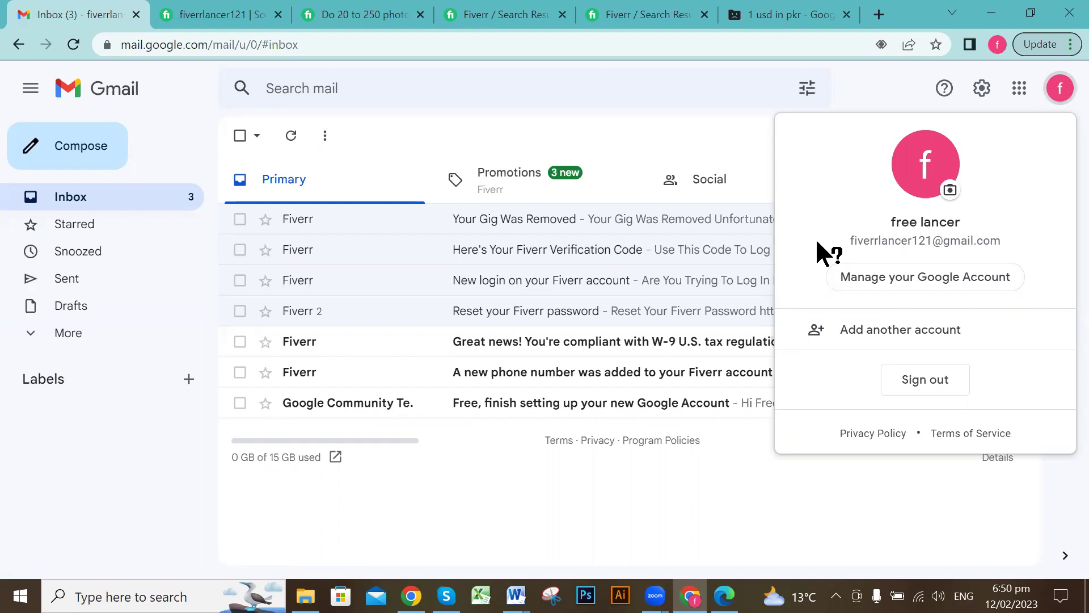
Switch to the Fiverr profile and check the account name and e-mail address it is registered with
click(206, 14)
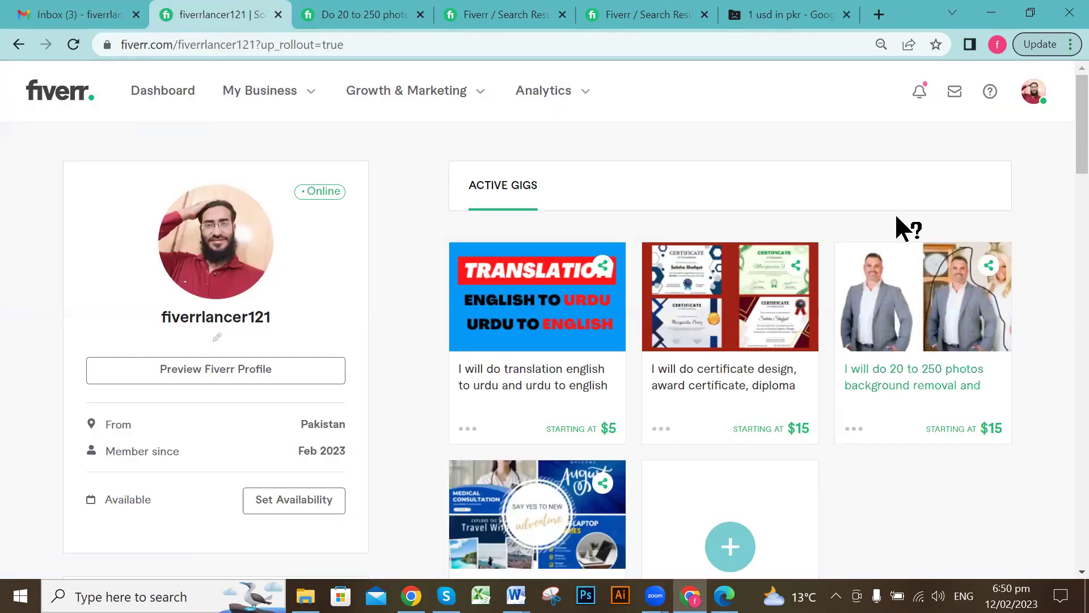
click(1034, 96)
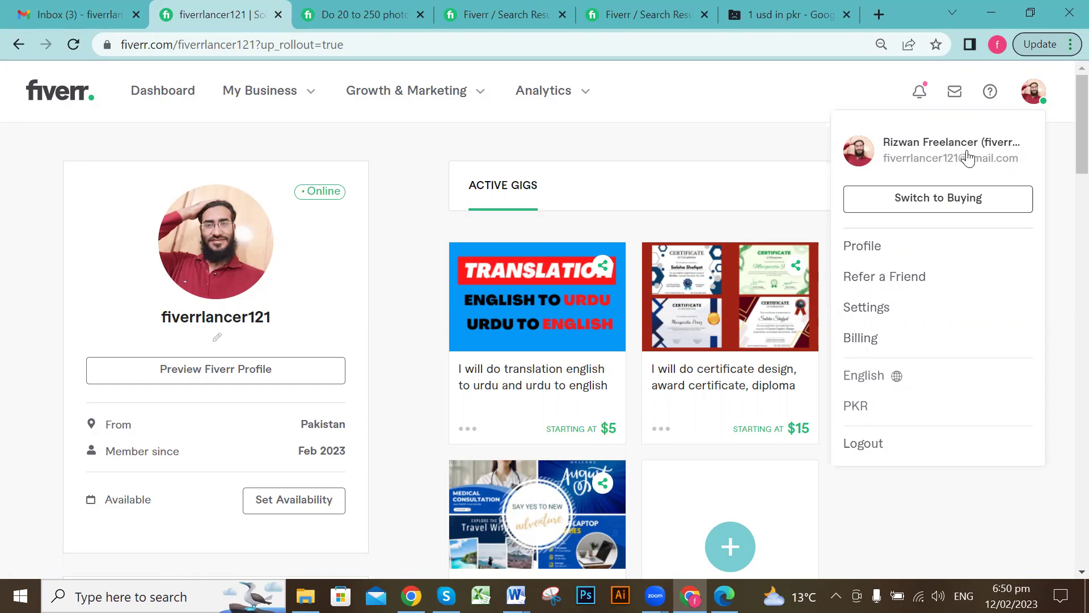
click(773, 92)
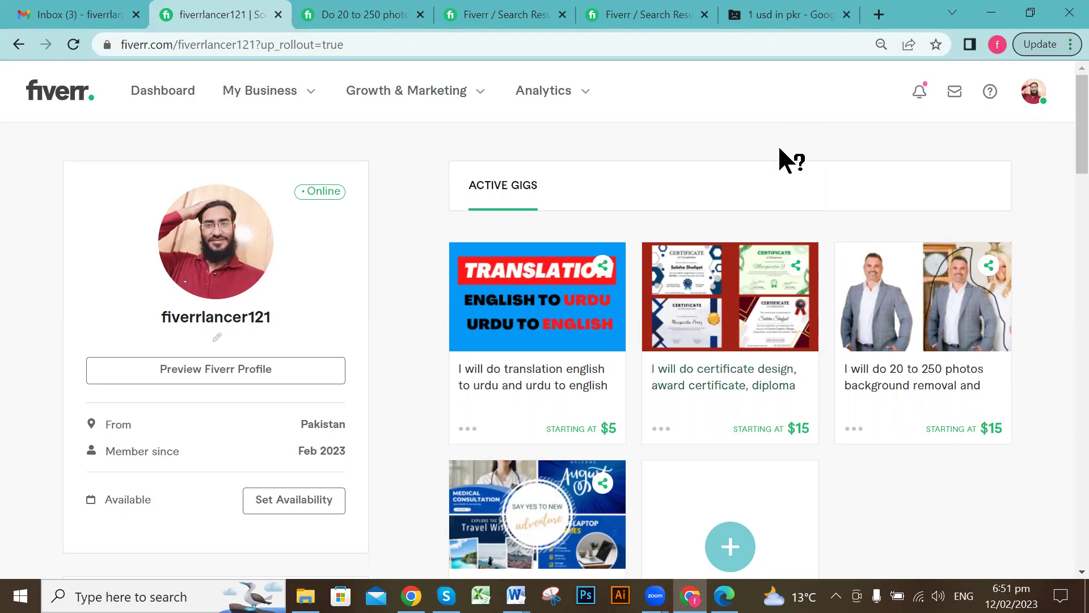
Review the active gigs on the profile and view the Fiverr account options once more
scroll(695, 229, down, 3)
scroll(713, 216, up, 3)
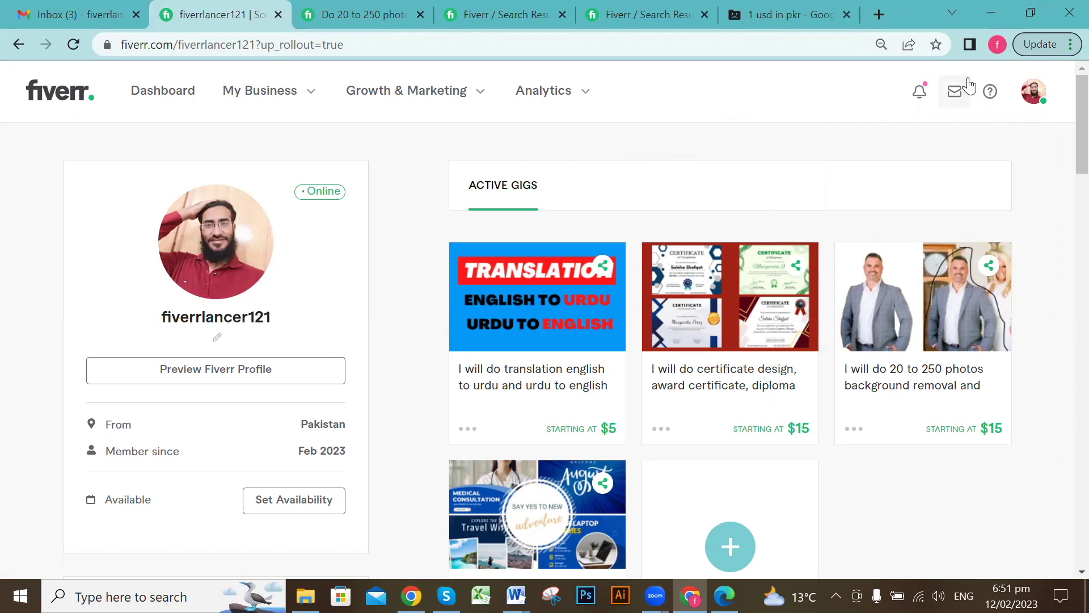
click(1034, 92)
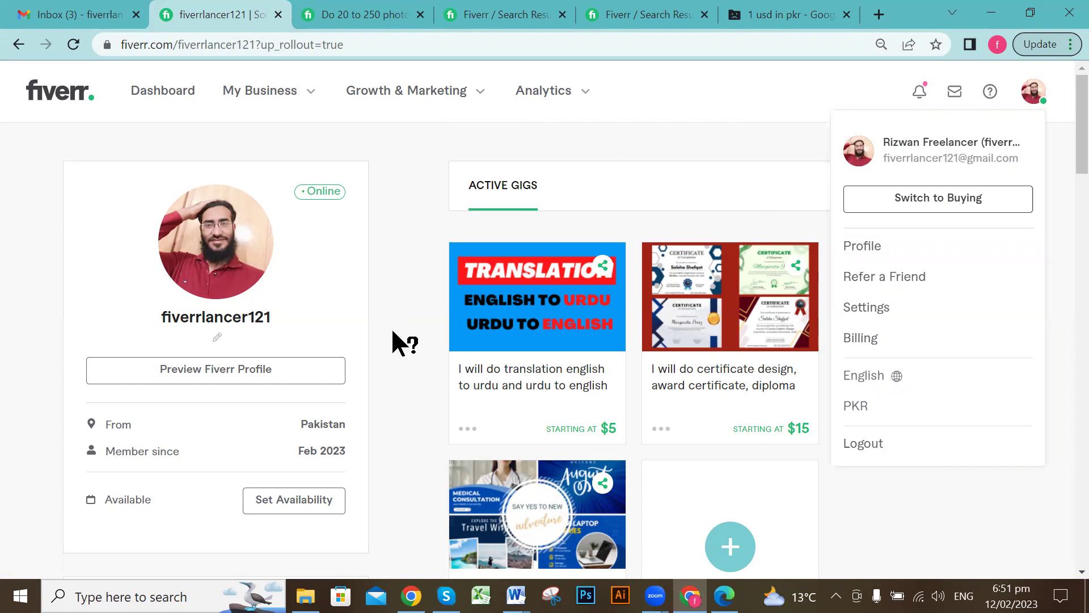
click(710, 135)
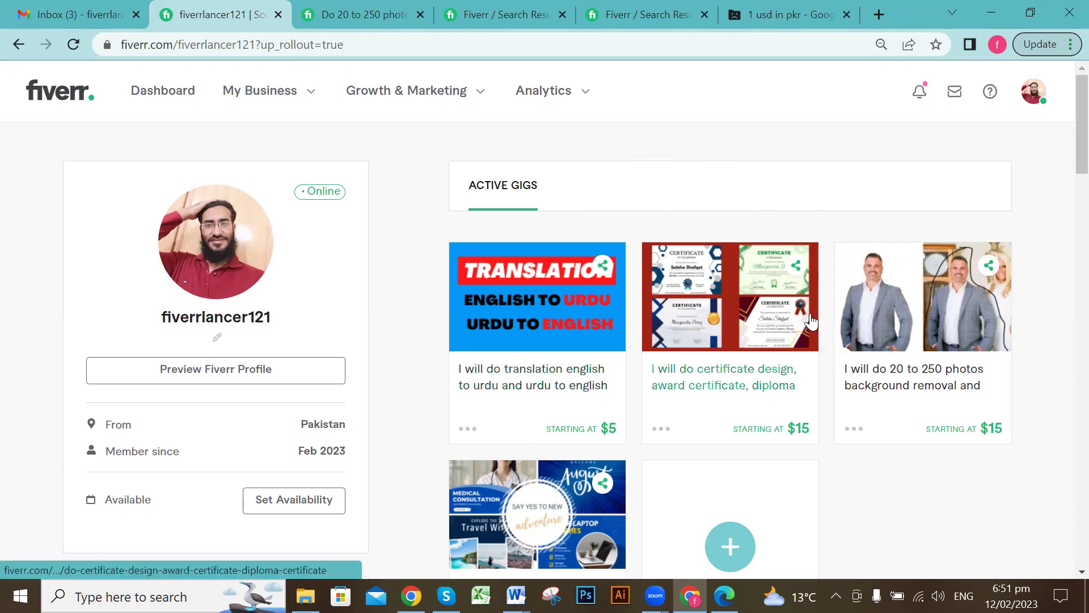
scroll(811, 318, down, 3)
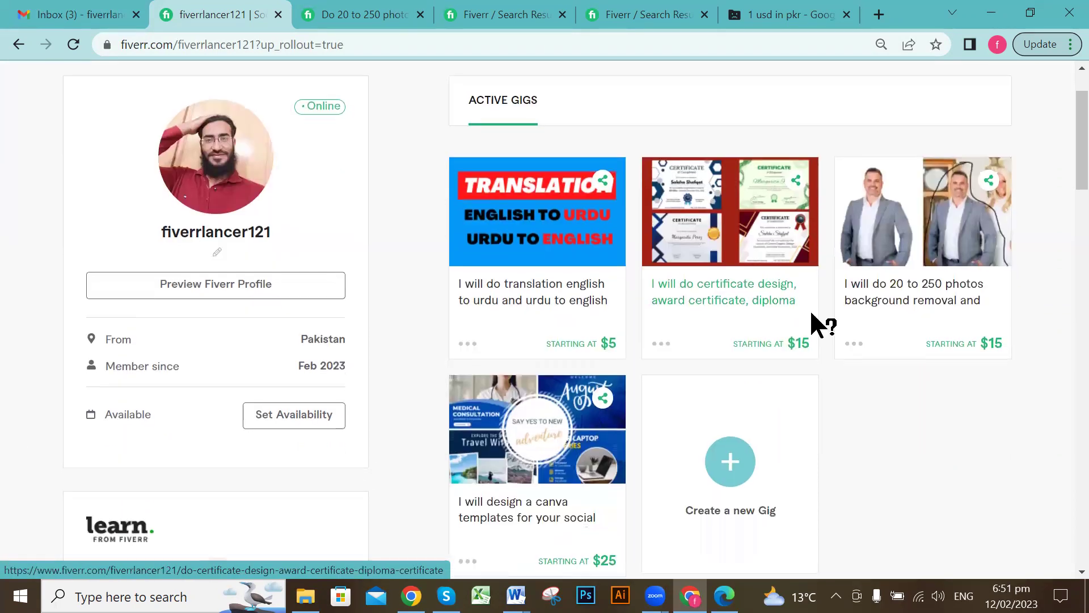
scroll(863, 325, up, 3)
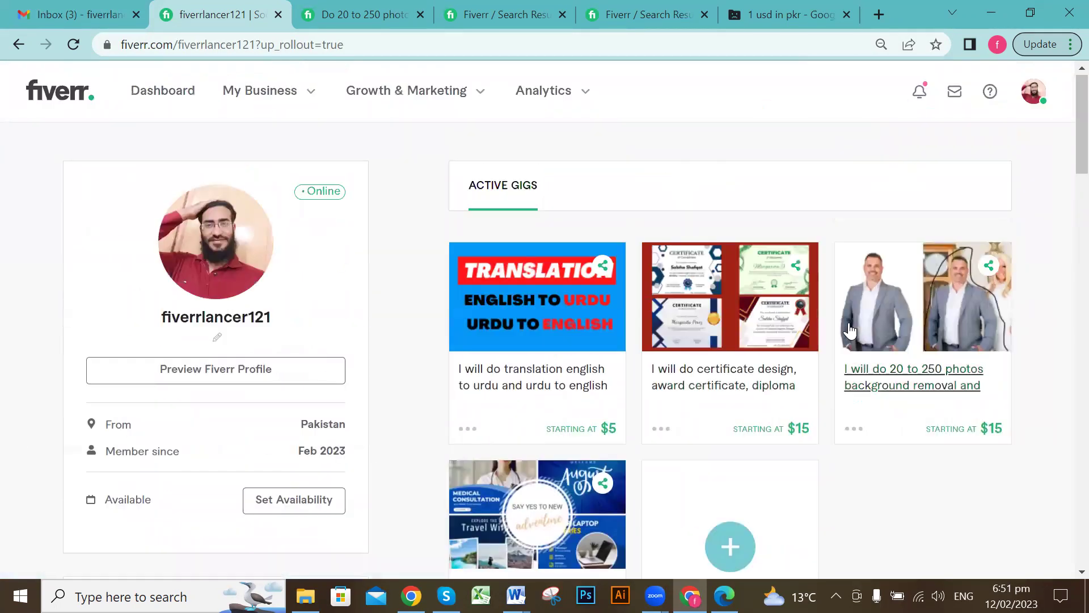
Open the gig management page and examine the impressions, clicks and orders of the active gigs
click(174, 104)
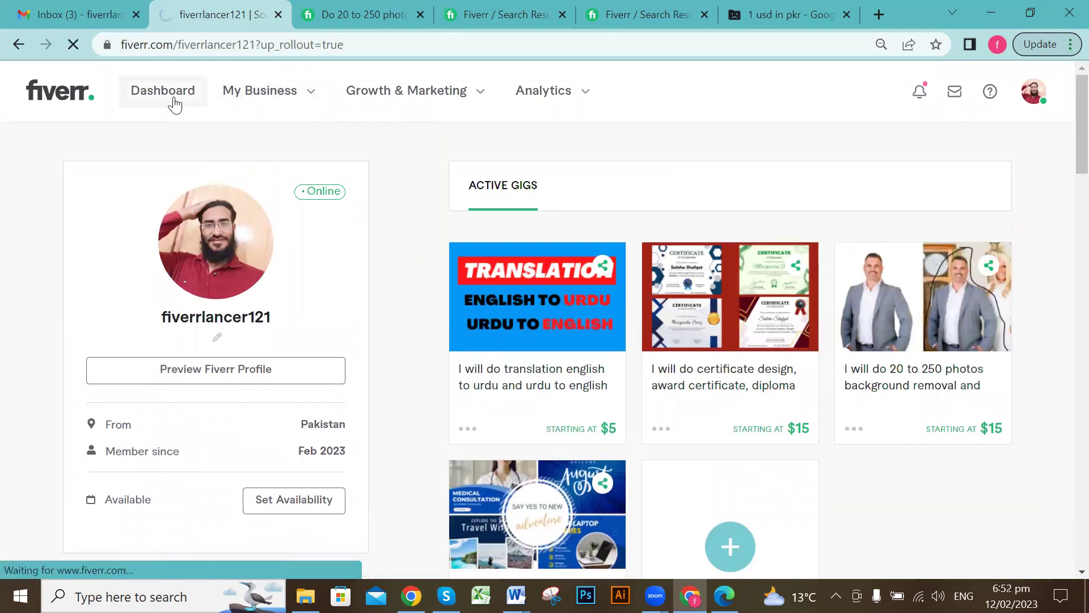
click(301, 101)
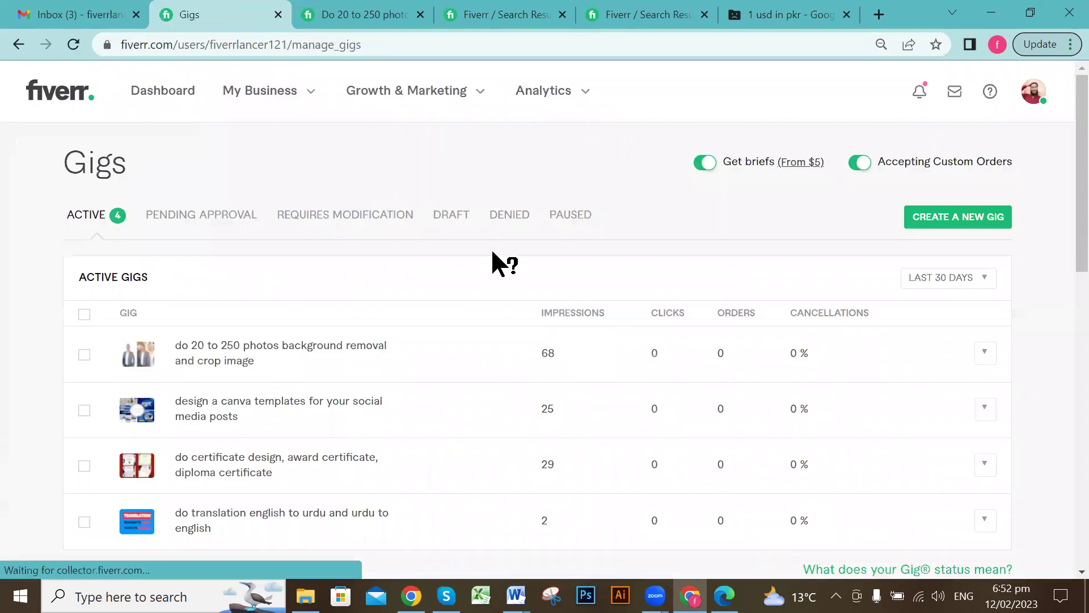
scroll(562, 363, down, 1)
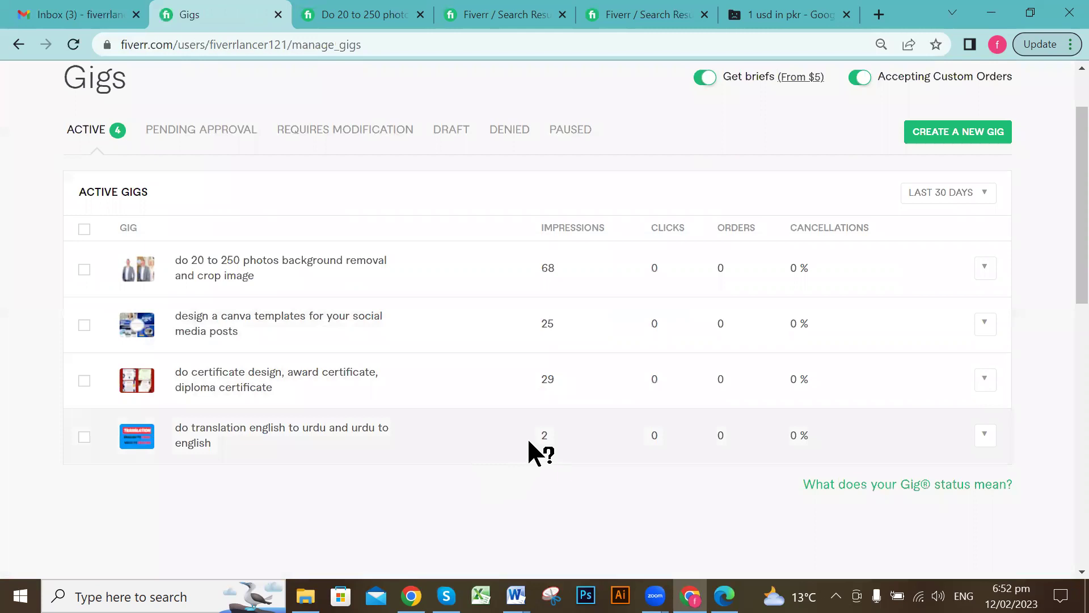
mouse_move(547, 226)
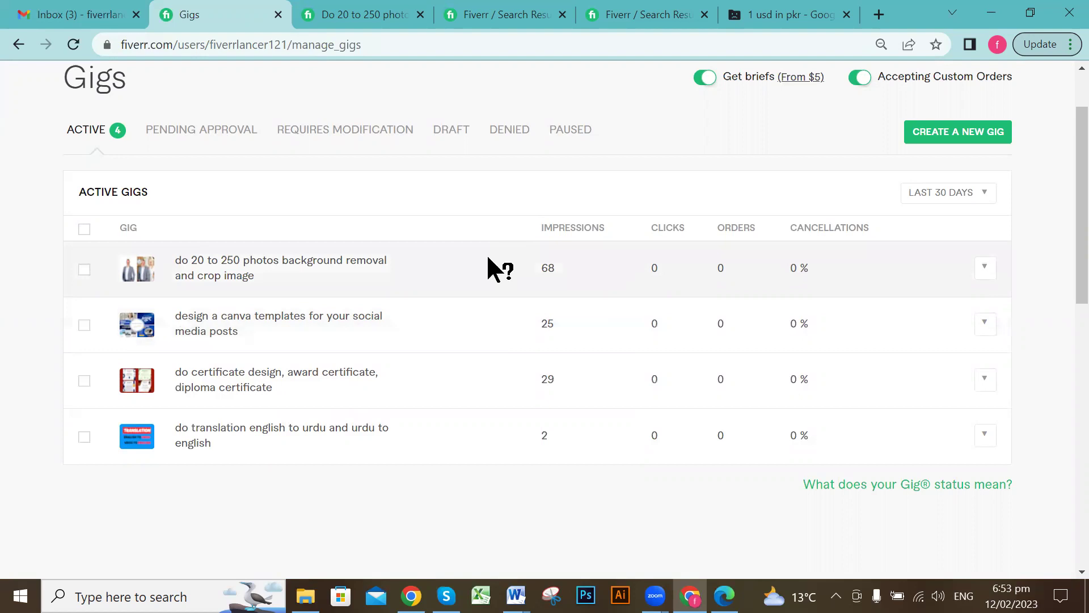
Glance at the Gmail inbox and the photo background removal gig page, and return to the gig management page
click(63, 11)
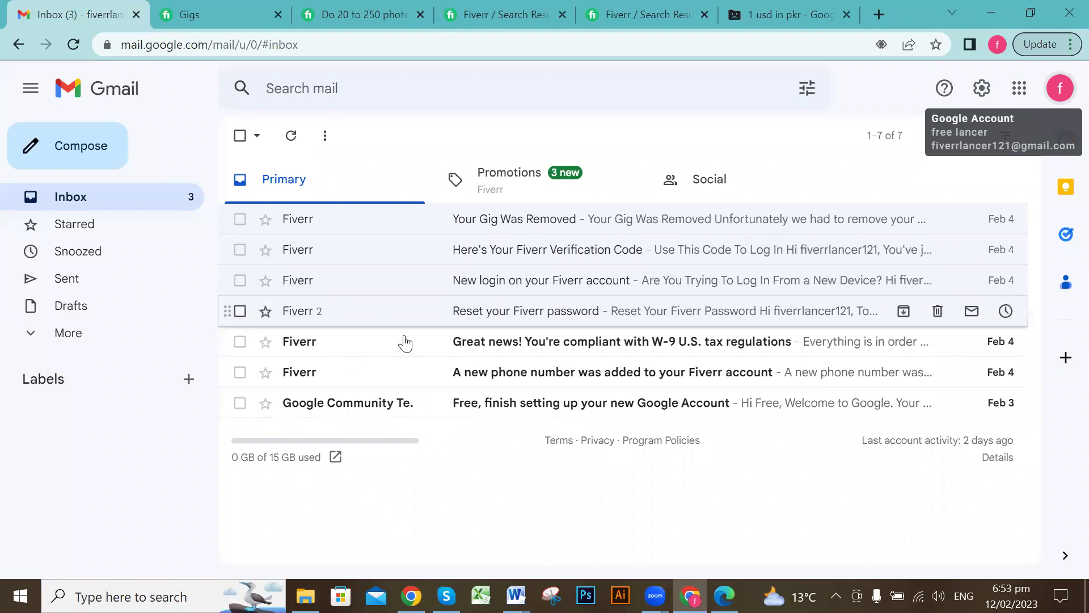
click(222, 7)
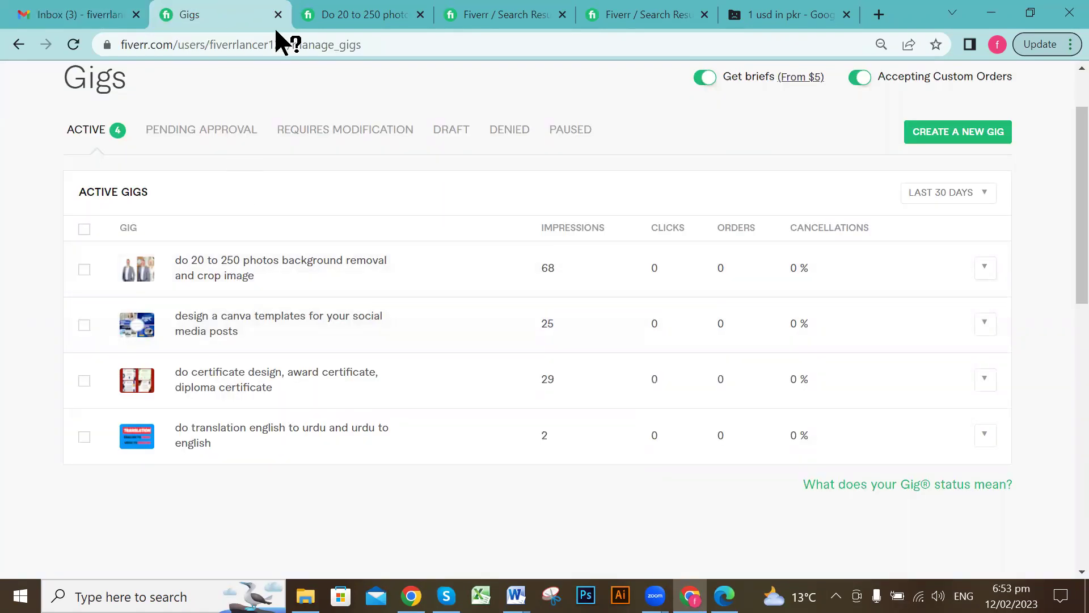
click(343, 10)
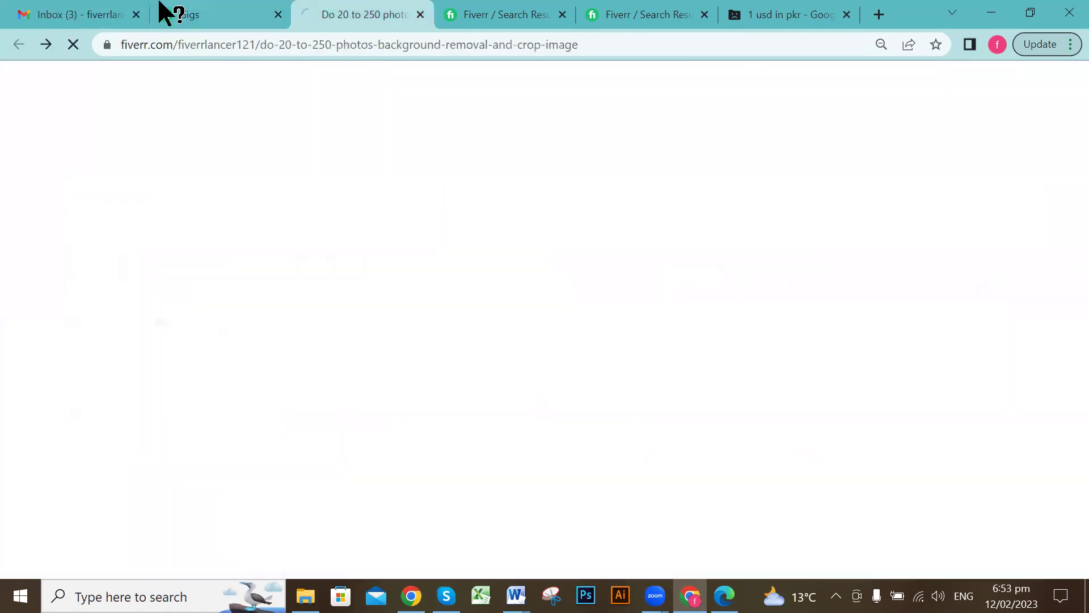
click(189, 2)
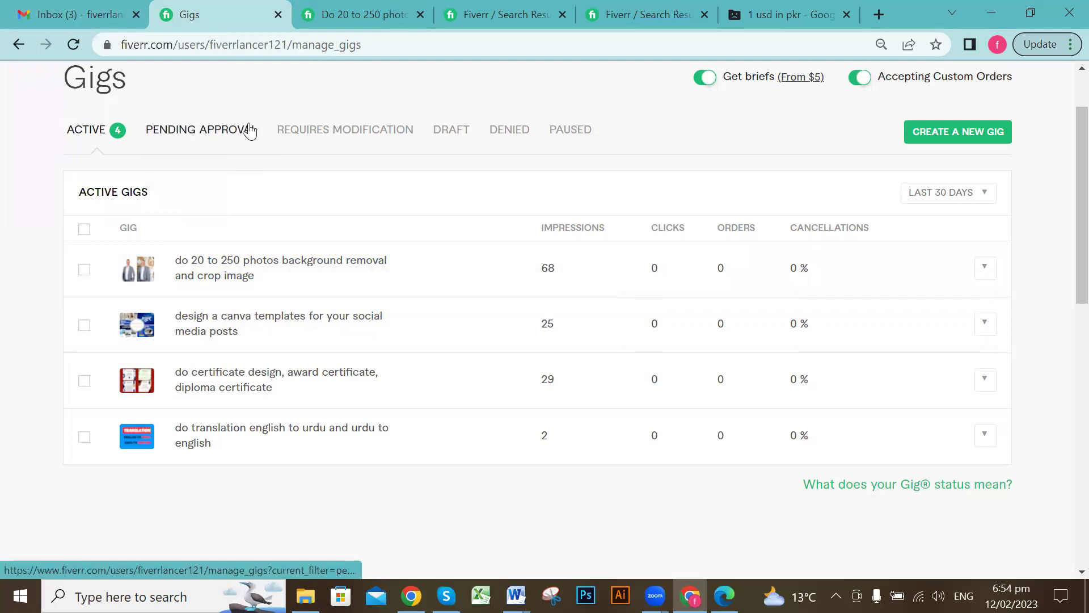
Go to the seller dashboard, look over its performance figures, and open the seller profile page
scroll(266, 128, up, 2)
click(168, 96)
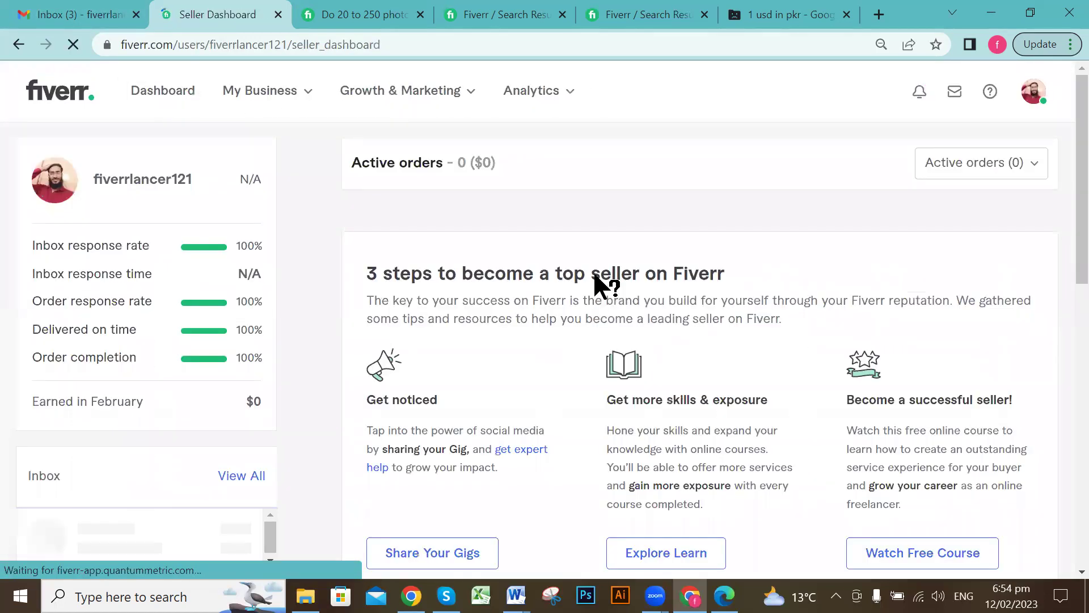
click(1025, 92)
click(880, 242)
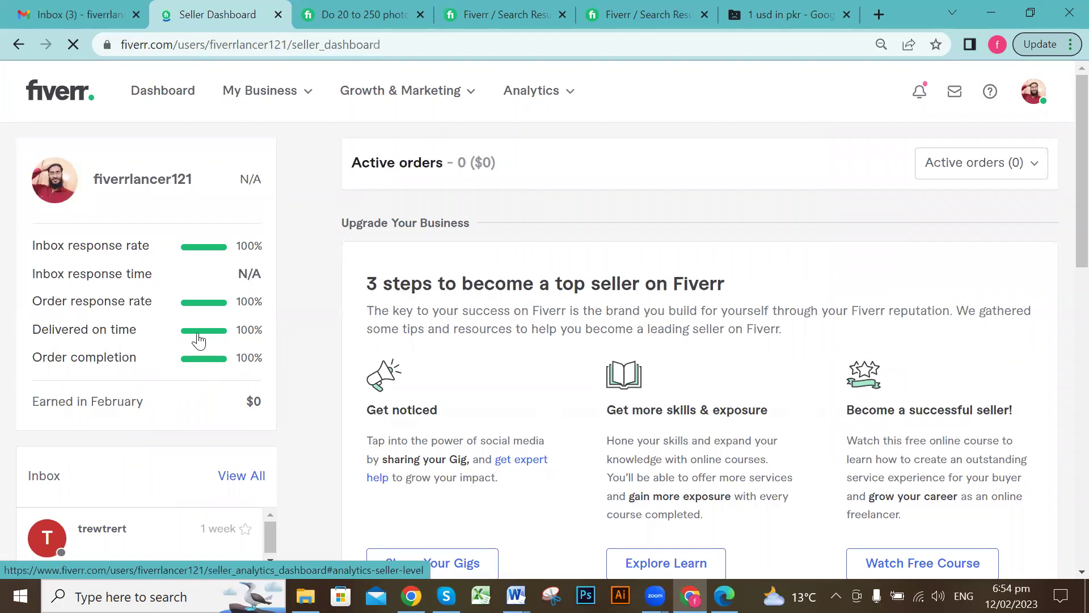
mouse_move(245, 292)
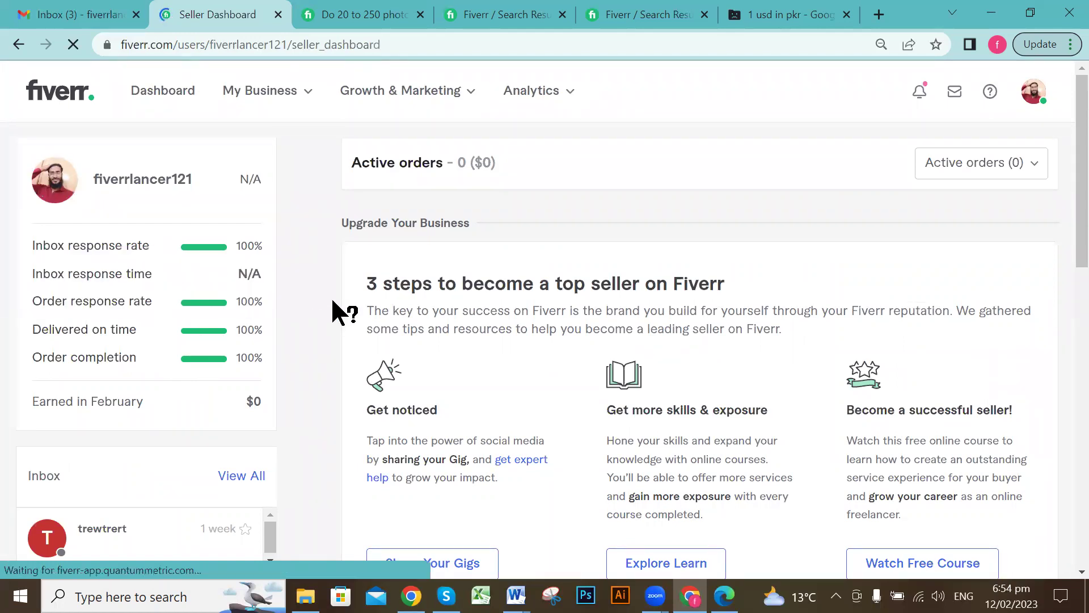
scroll(333, 302, down, 3)
scroll(335, 298, up, 3)
mouse_move(245, 261)
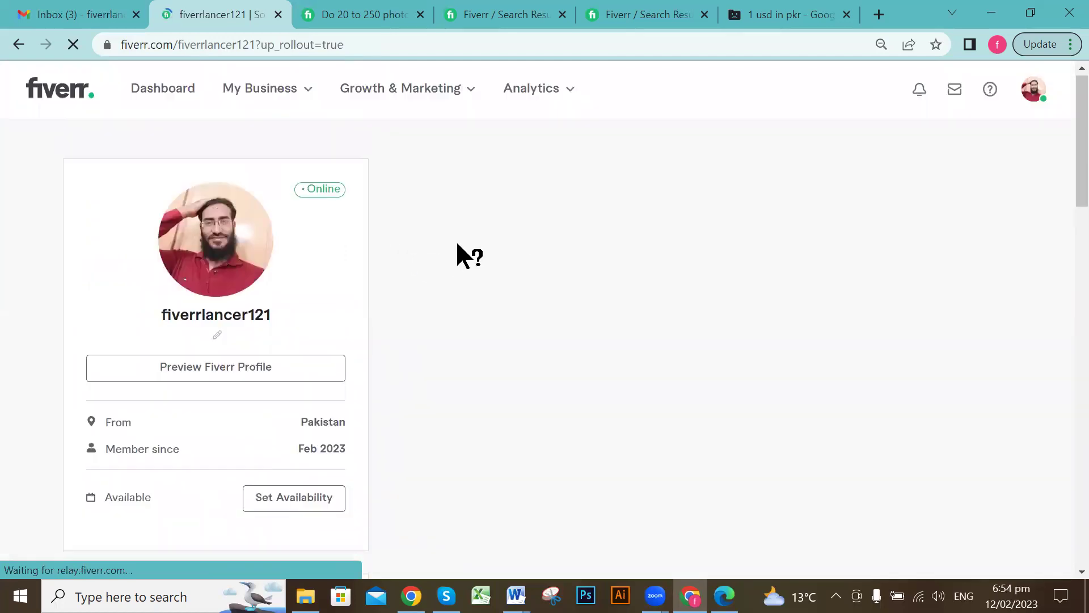
Look through the profile page's description, member details and active gigs
scroll(312, 253, down, 9)
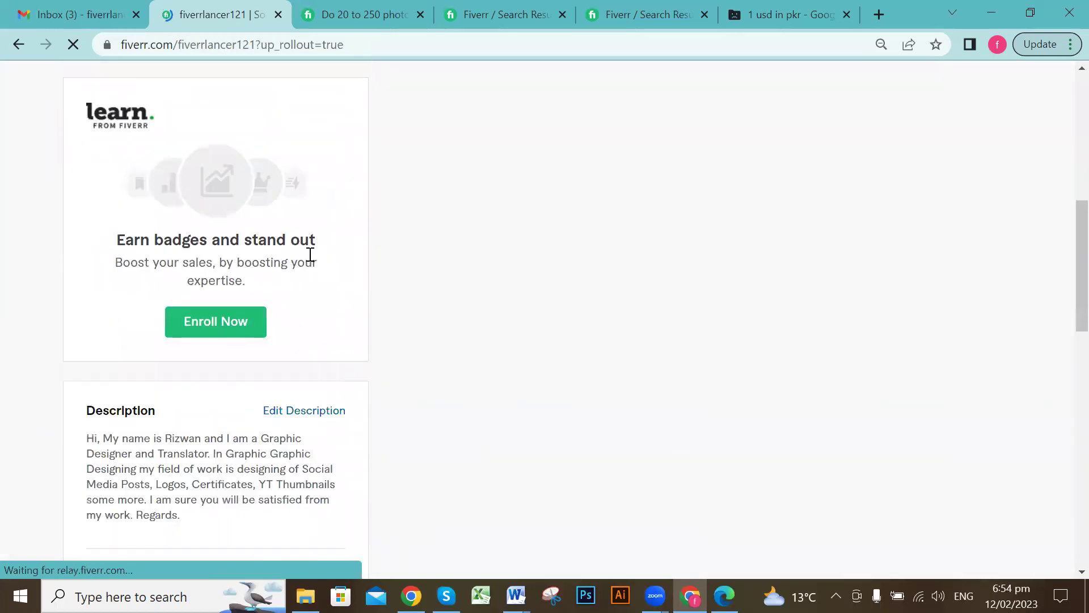
scroll(312, 253, up, 5)
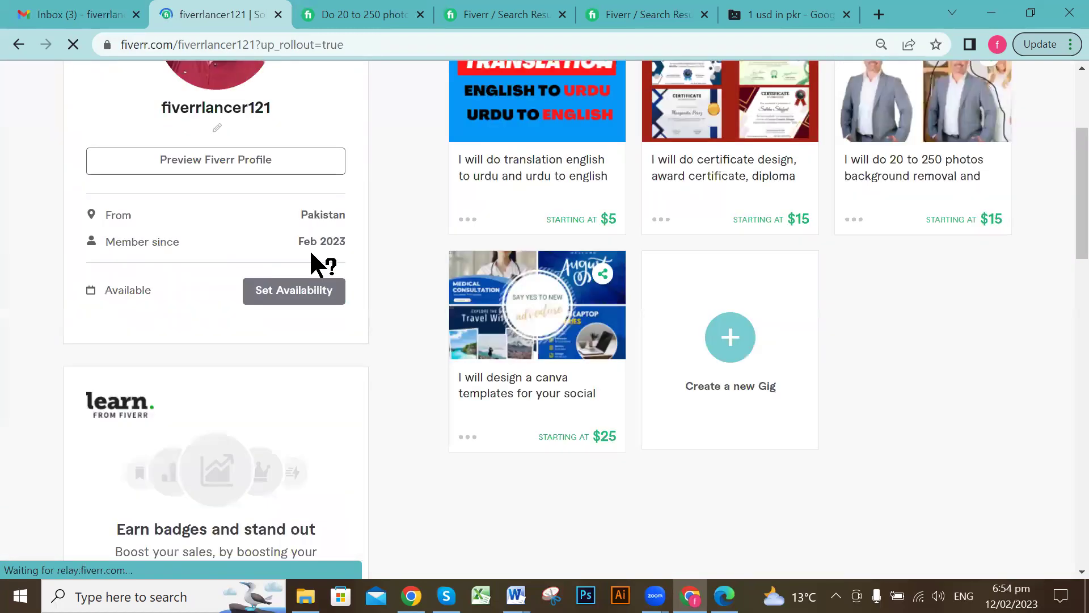
scroll(456, 233, up, 4)
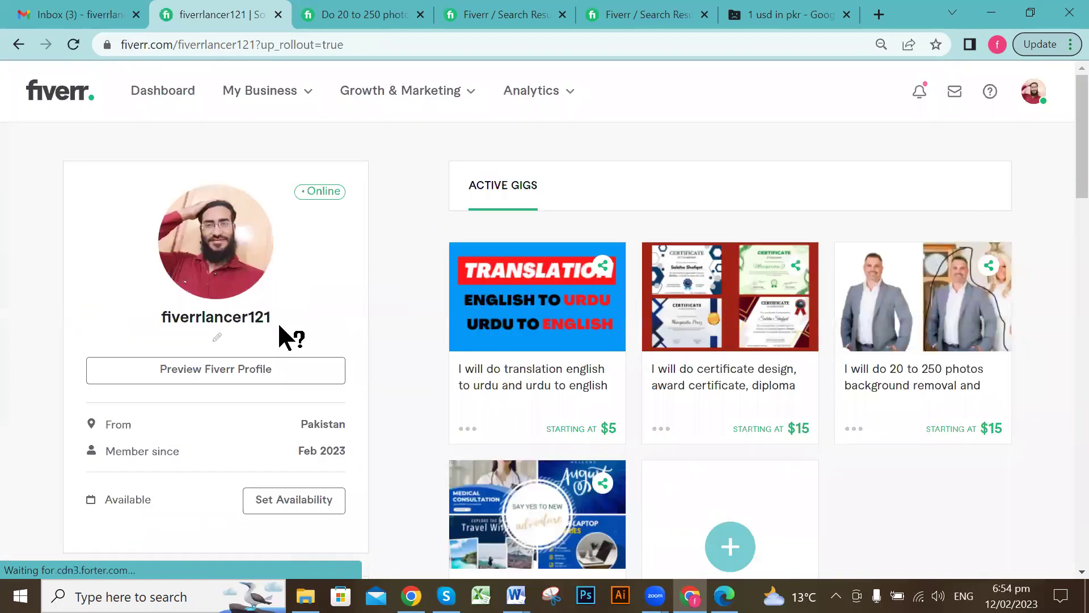
scroll(284, 332, down, 1)
scroll(287, 306, down, 2)
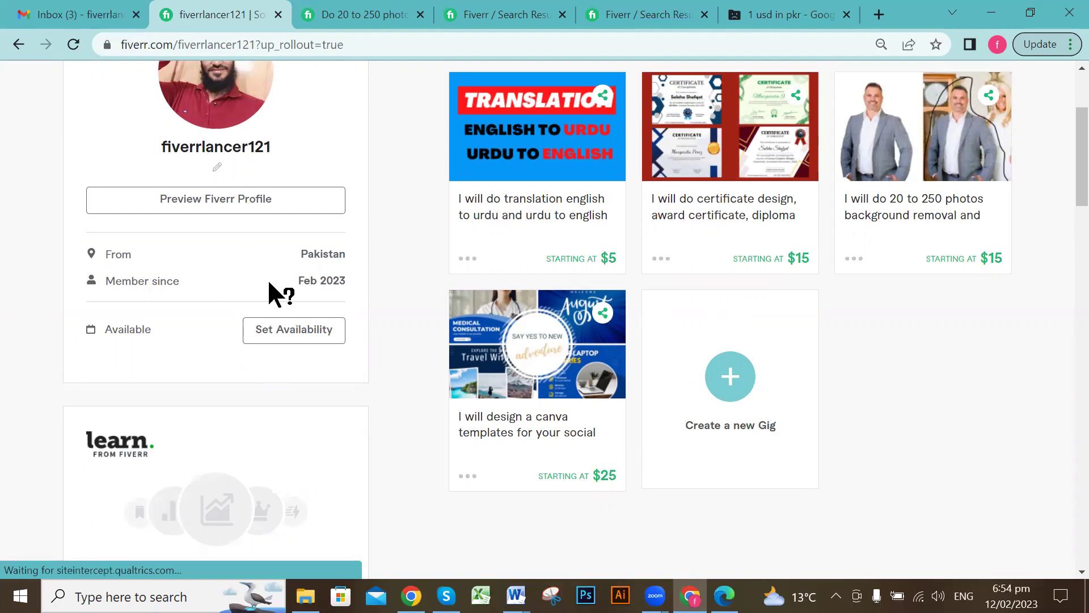
scroll(299, 278, down, 1)
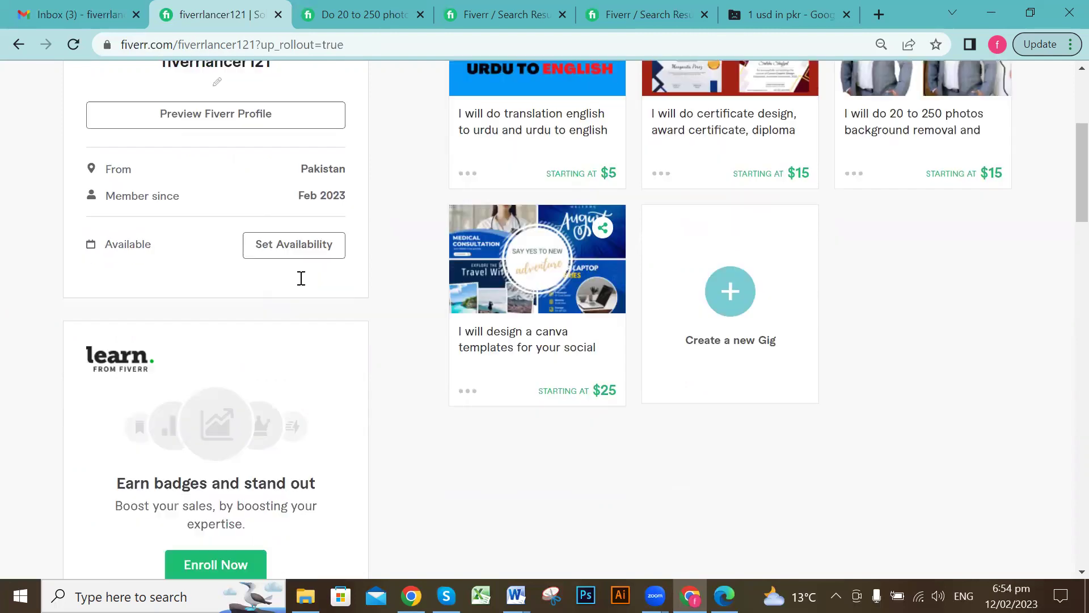
Look through the learning badge and description sections of the seller profile and return to the profile header
scroll(170, 338, down, 1)
scroll(215, 335, down, 1)
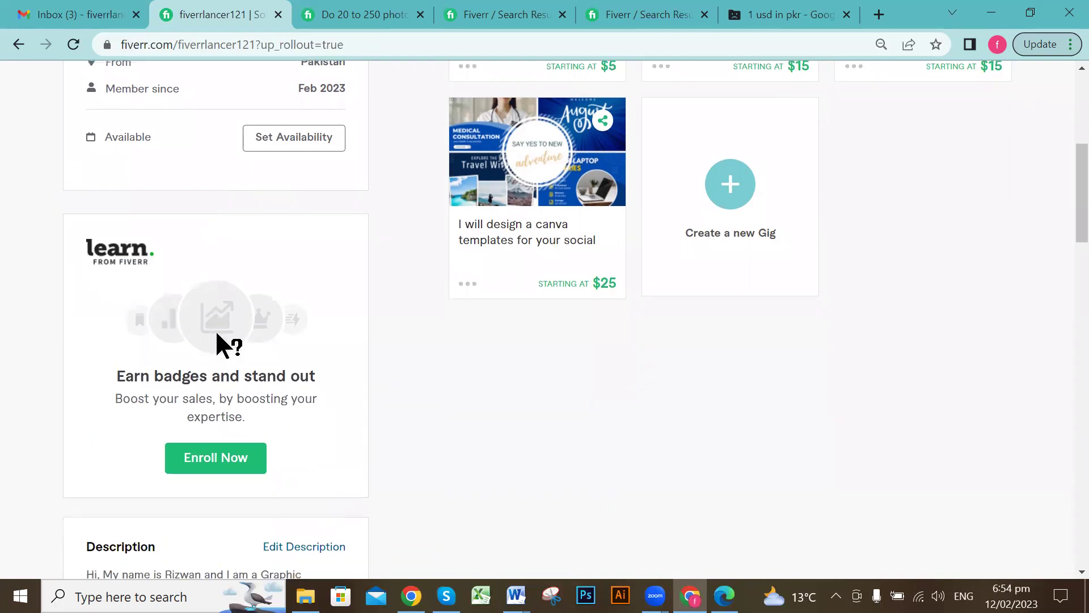
scroll(217, 333, down, 5)
scroll(216, 327, up, 10)
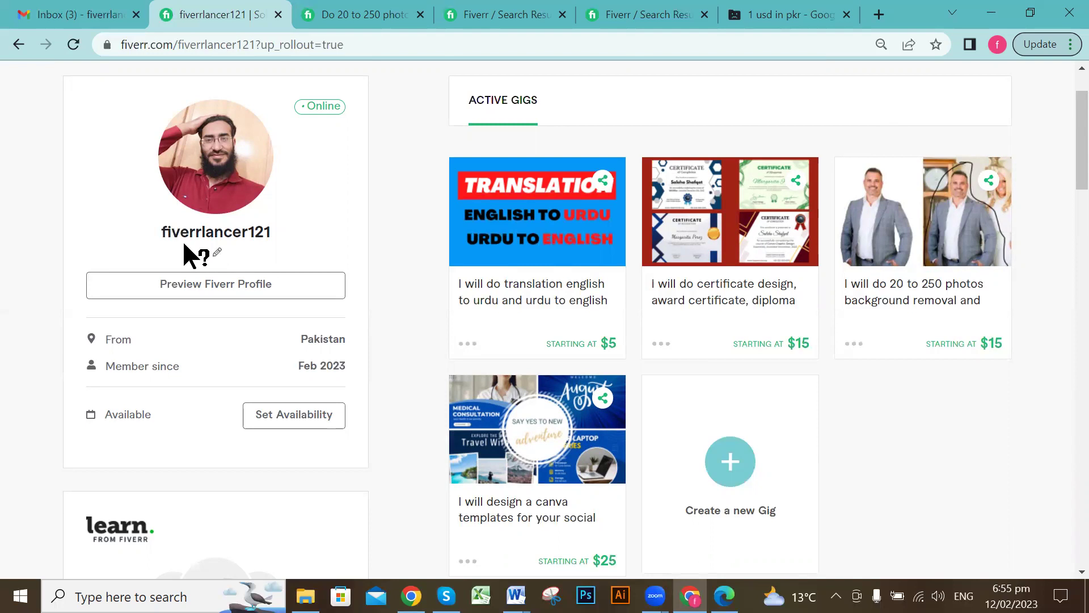
Open the profile's one-line story for editing and cancel the edit
click(217, 255)
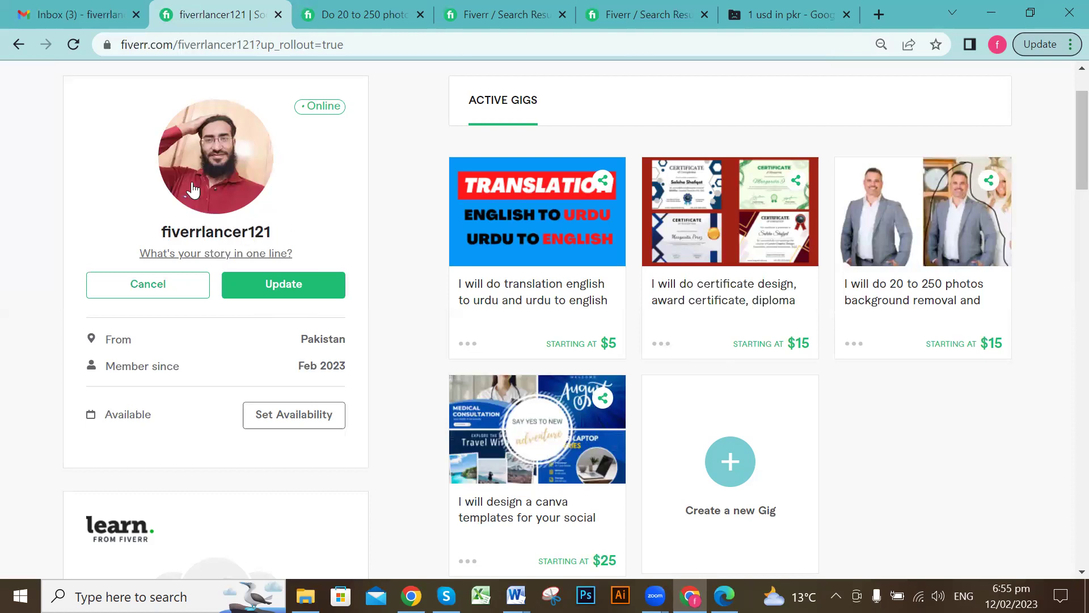
mouse_move(196, 185)
mouse_move(274, 190)
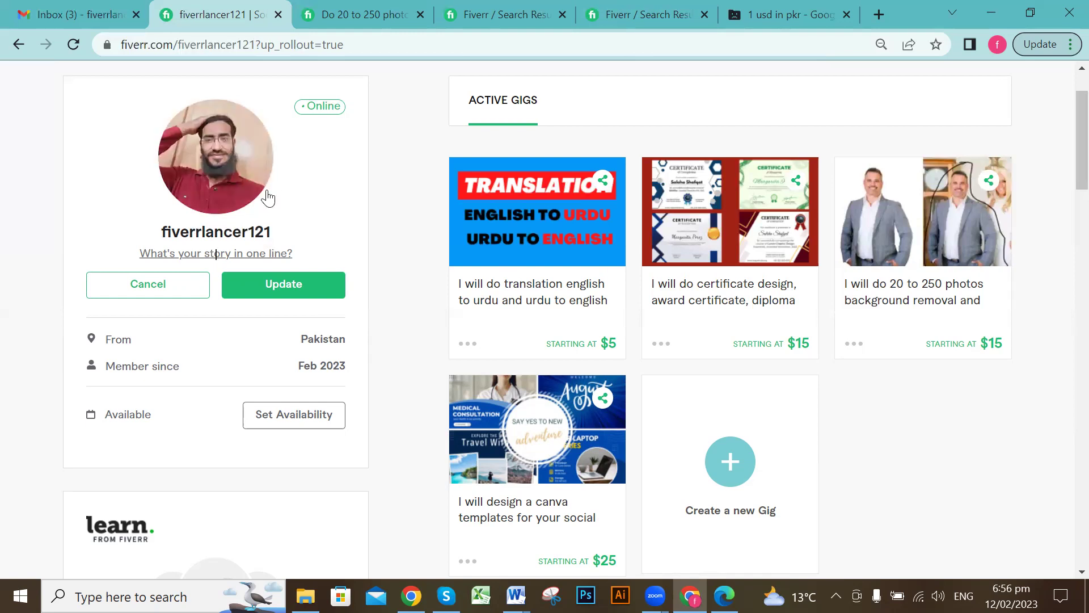
scroll(304, 206, down, 1)
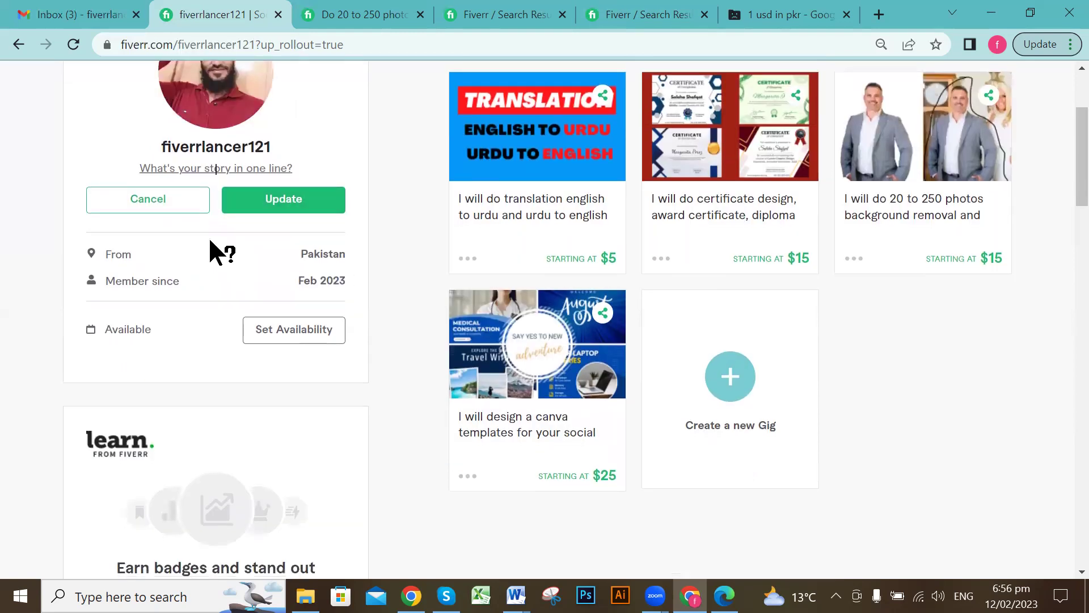
click(168, 203)
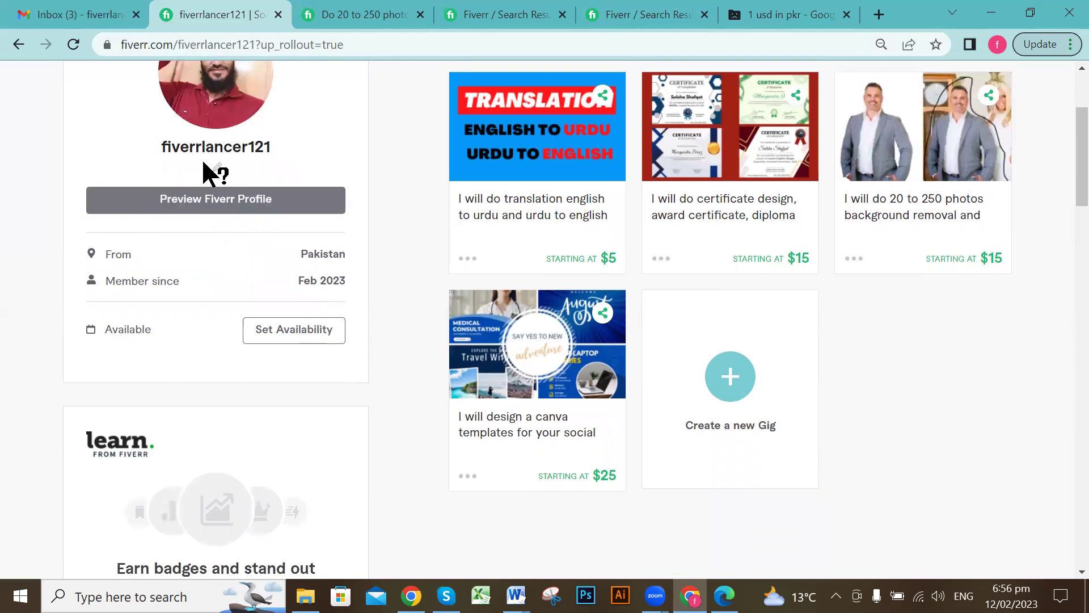
Read the profile's description and examine the languages, tests and linked accounts sections beneath it
scroll(202, 259, down, 3)
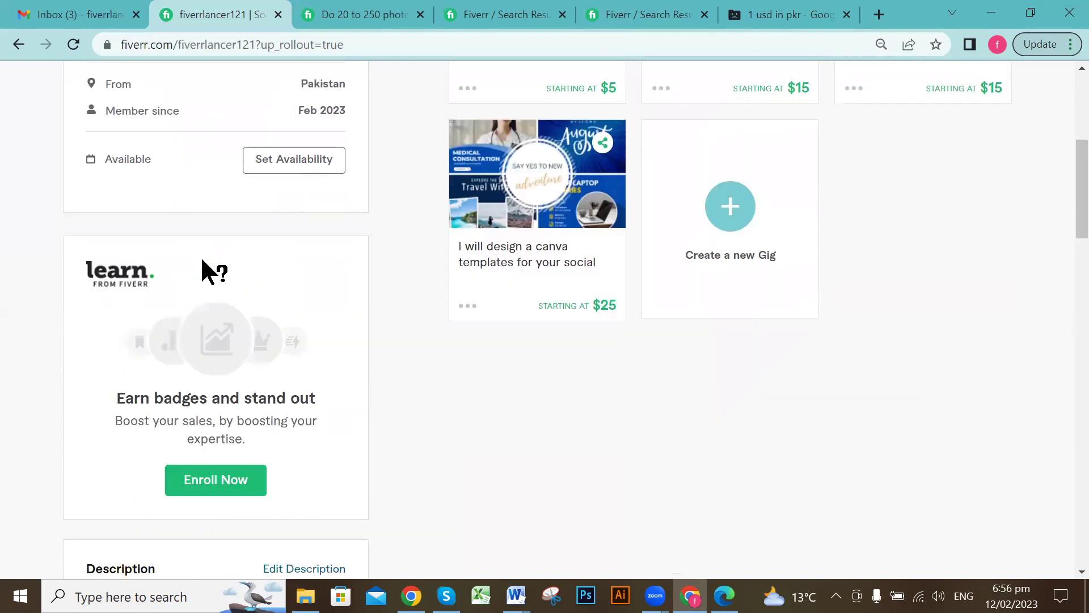
scroll(202, 259, down, 6)
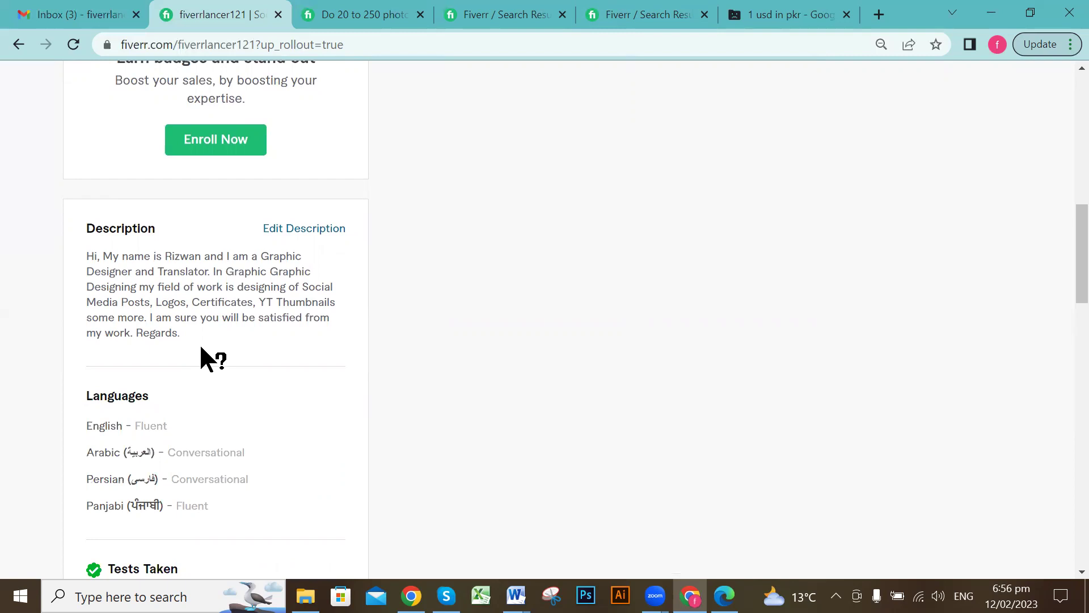
scroll(307, 353, up, 3)
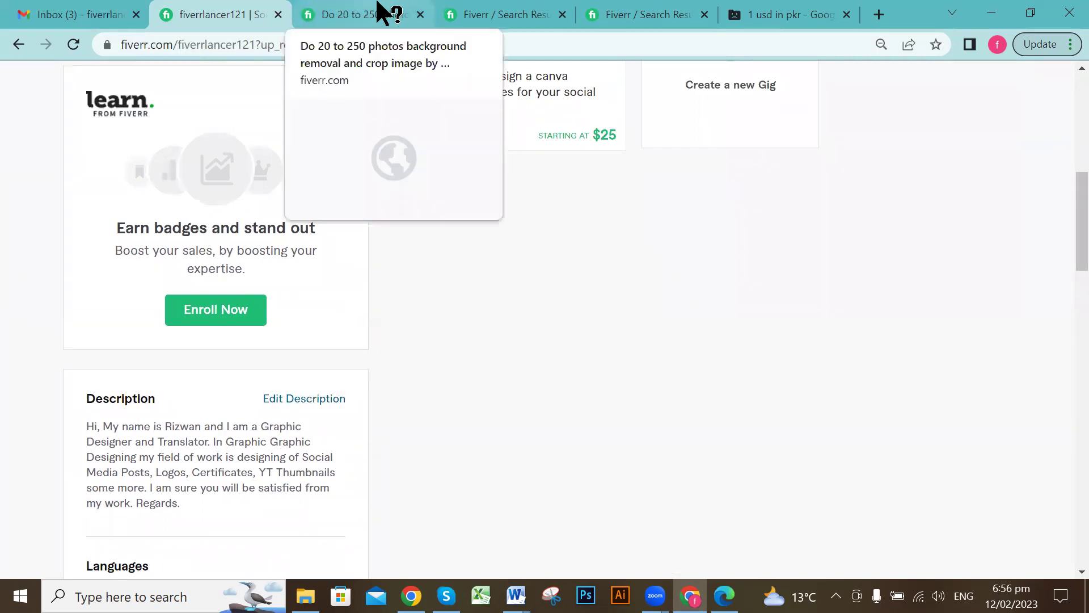
scroll(219, 394, down, 3)
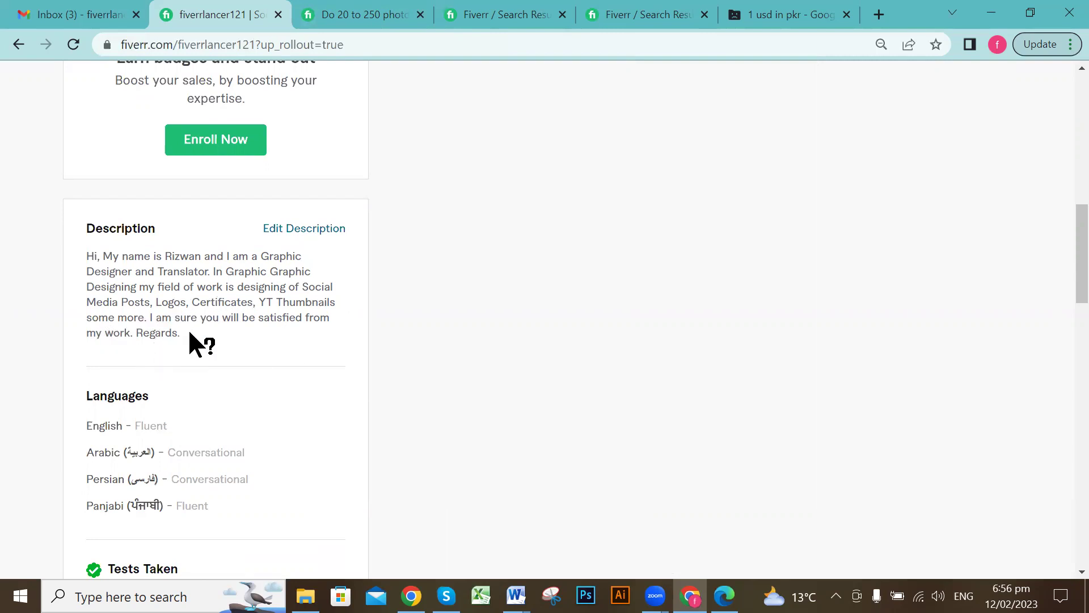
drag(191, 339, 84, 254)
click(142, 303)
scroll(175, 308, down, 1)
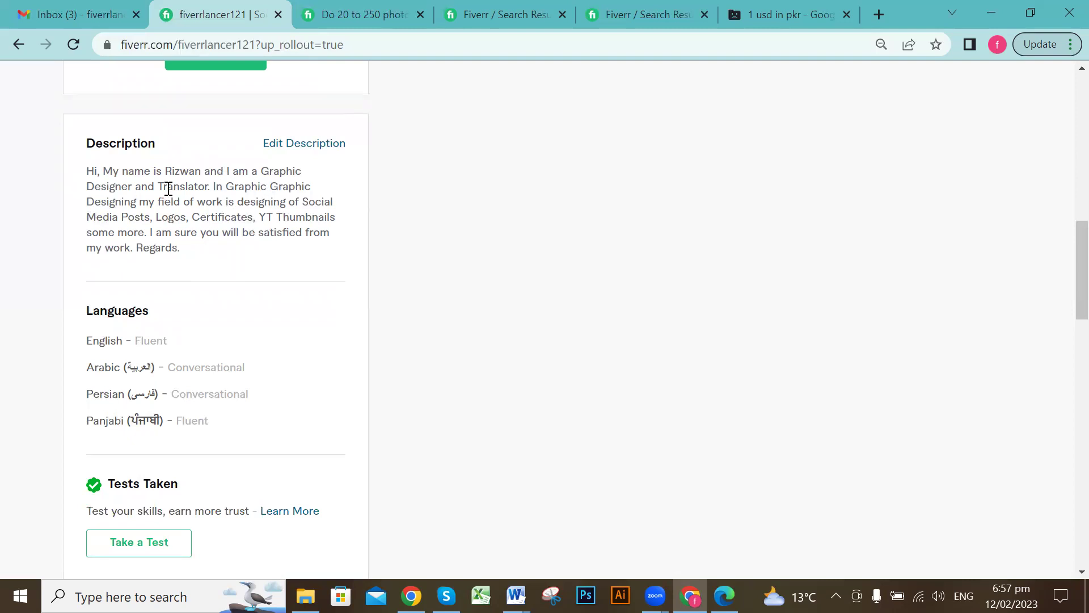
scroll(195, 230, down, 1)
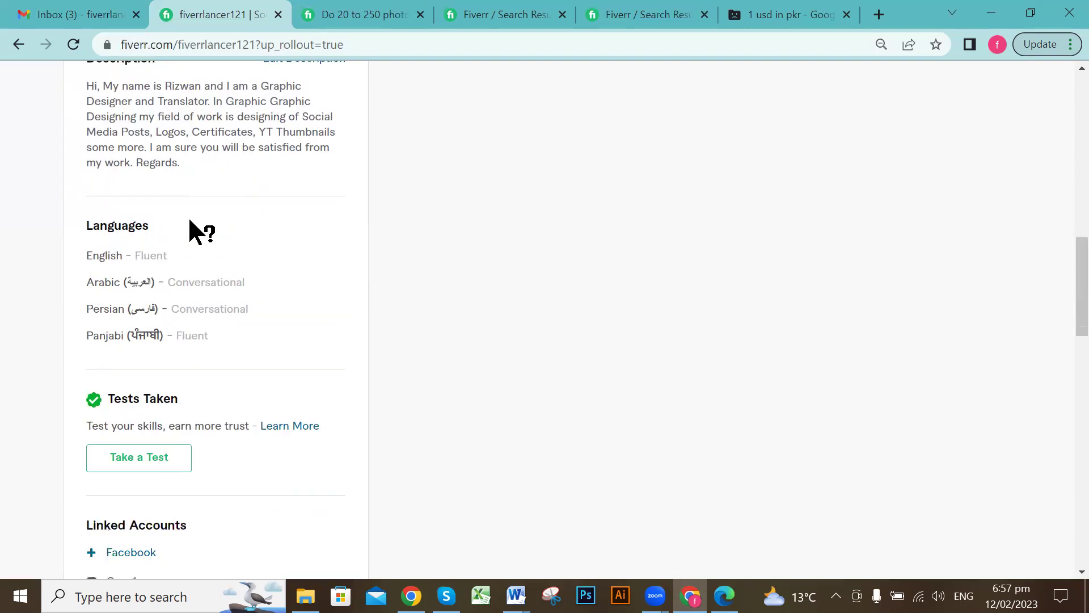
scroll(199, 233, up, 1)
scroll(191, 224, down, 1)
scroll(304, 264, up, 1)
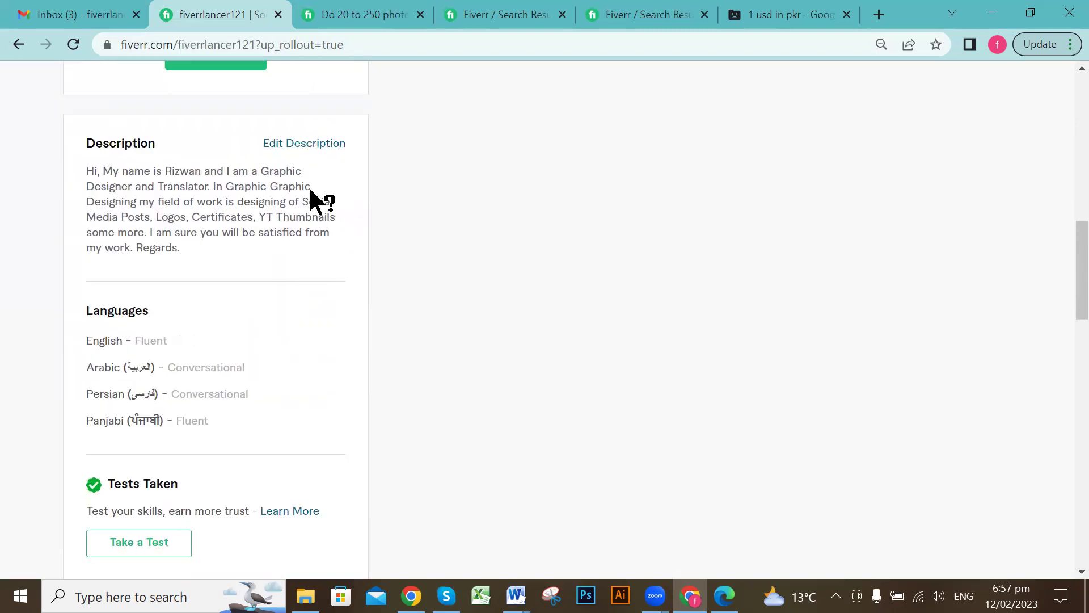
Browse the "infographic design" search results and open the profile of the featured Level 2 seller offering flow charts, pie charts and timelines
click(486, 10)
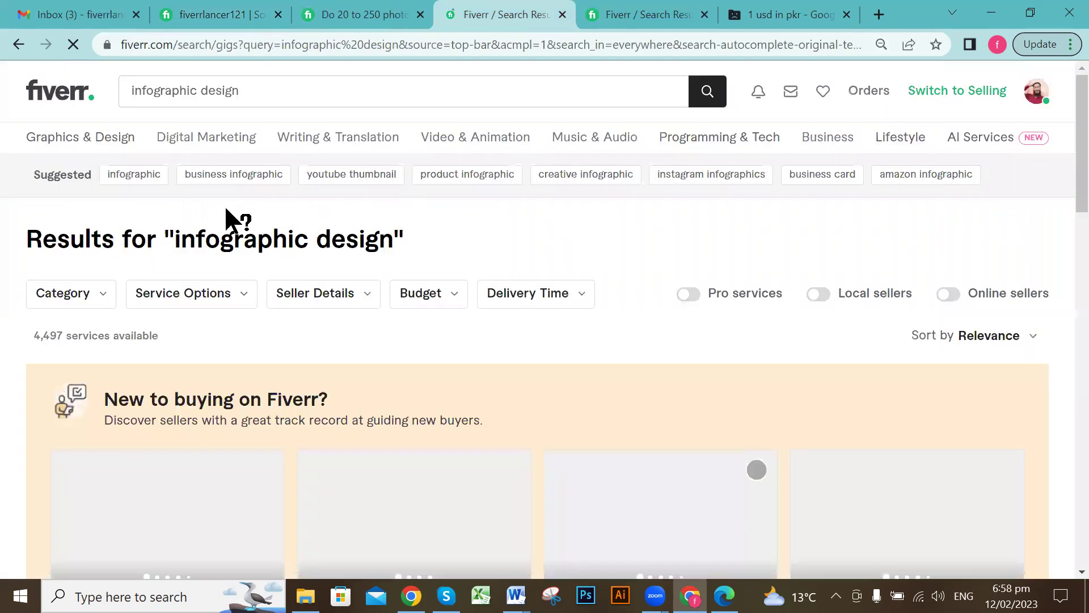
scroll(226, 210, down, 8)
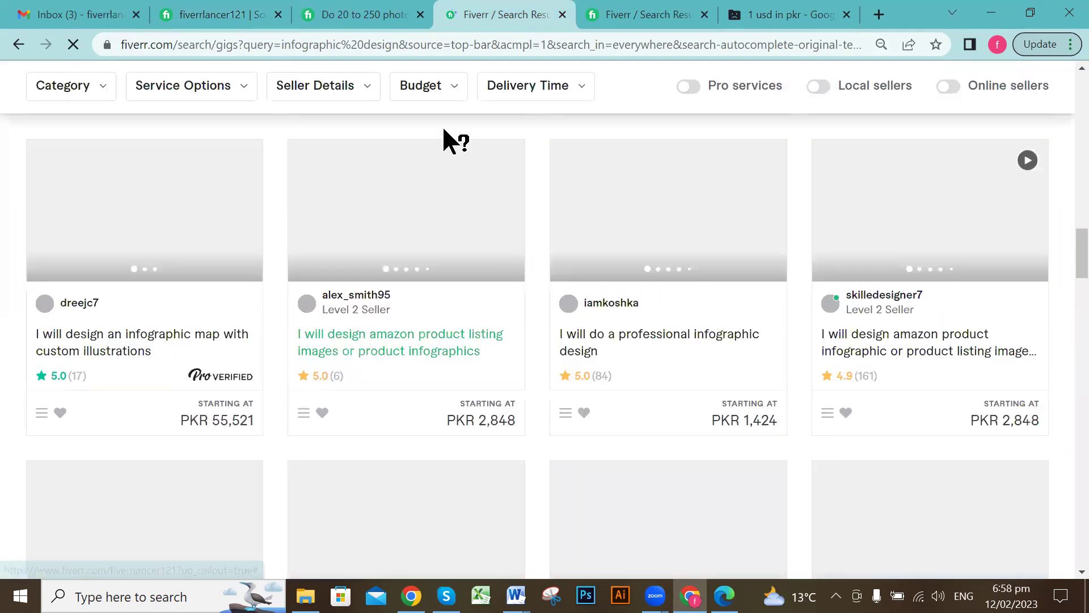
scroll(649, 227, up, 4)
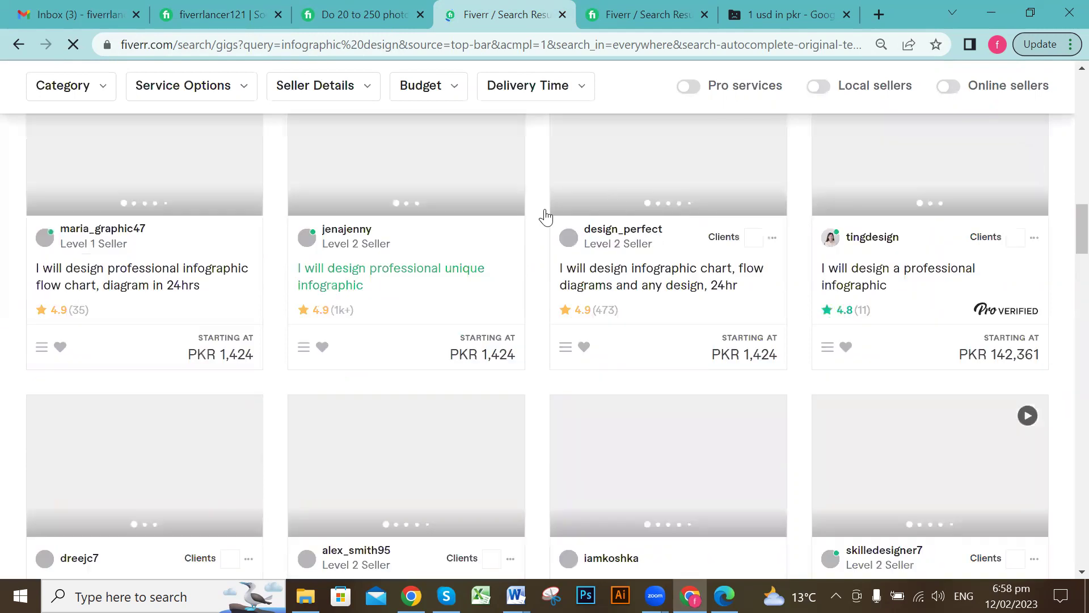
scroll(545, 217, up, 6)
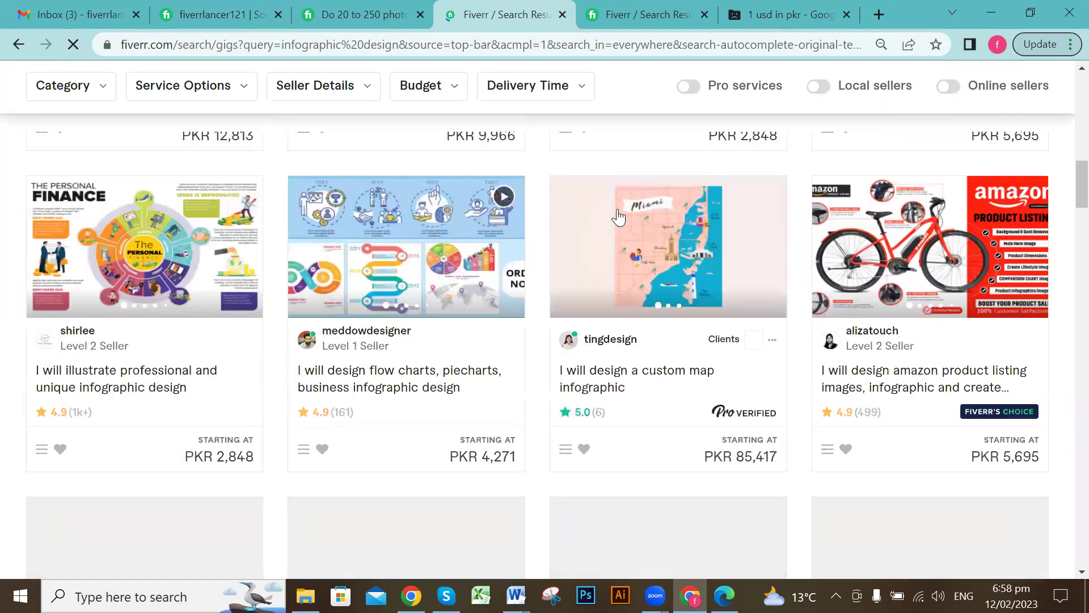
scroll(397, 238, up, 6)
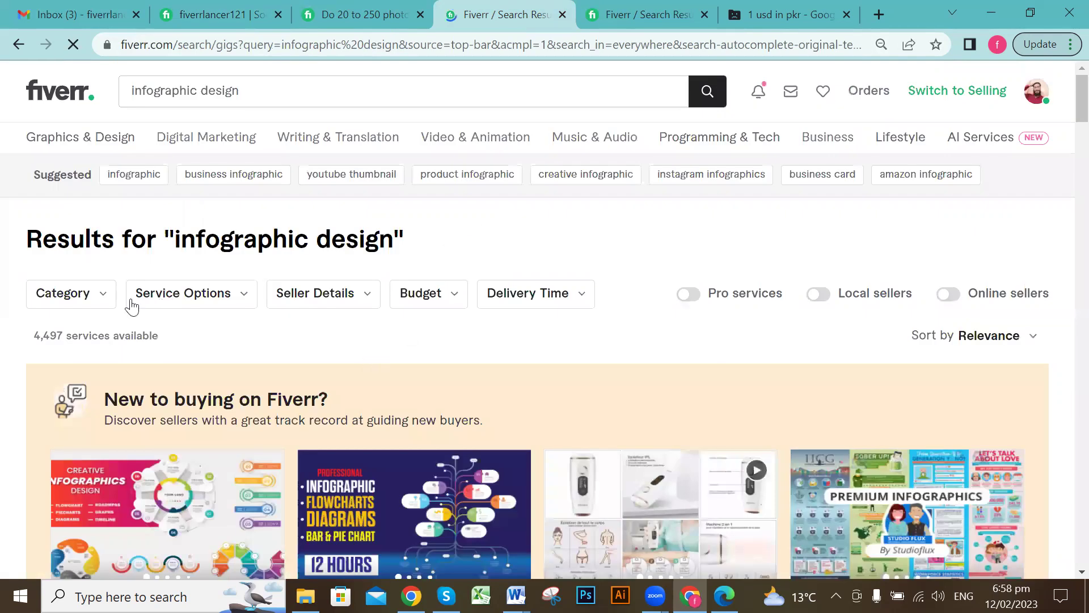
scroll(140, 428, down, 4)
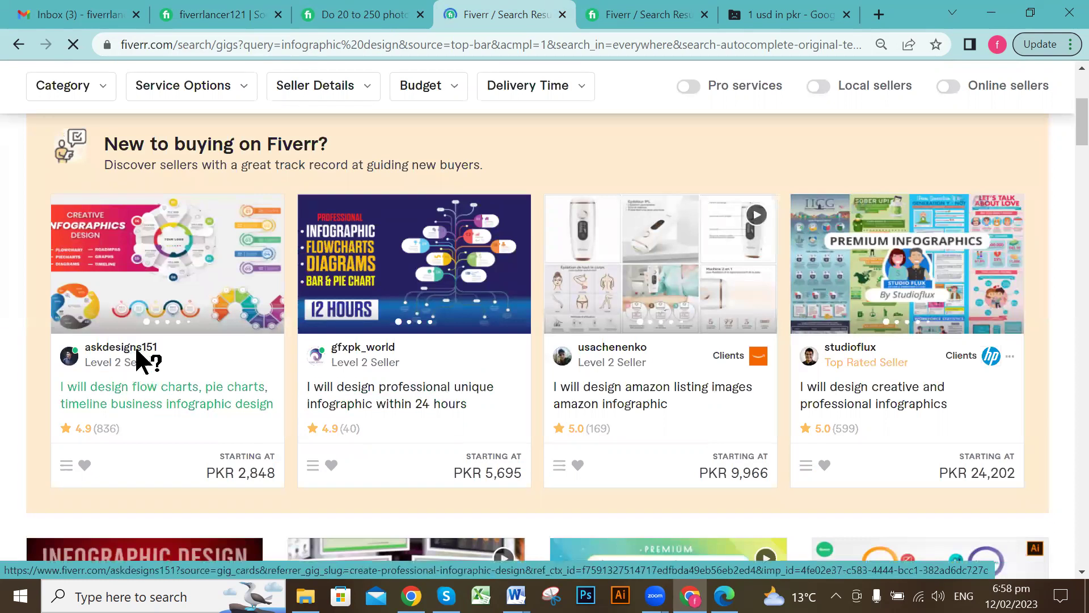
mouse_move(135, 351)
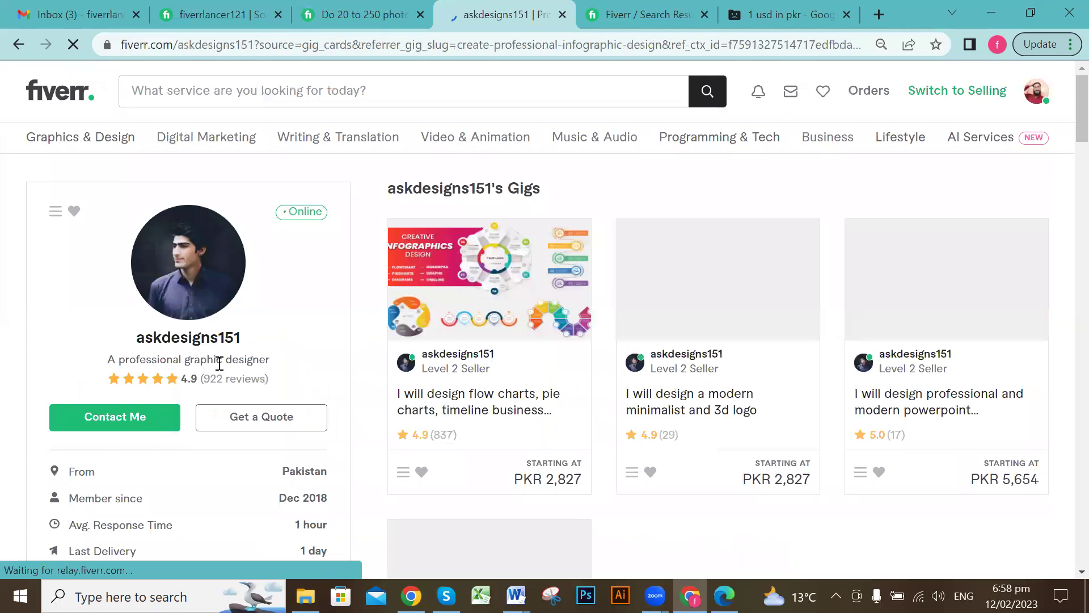
Compare the header, one-line story and gigs of the own profile with those of the Level 2 seller
click(221, 12)
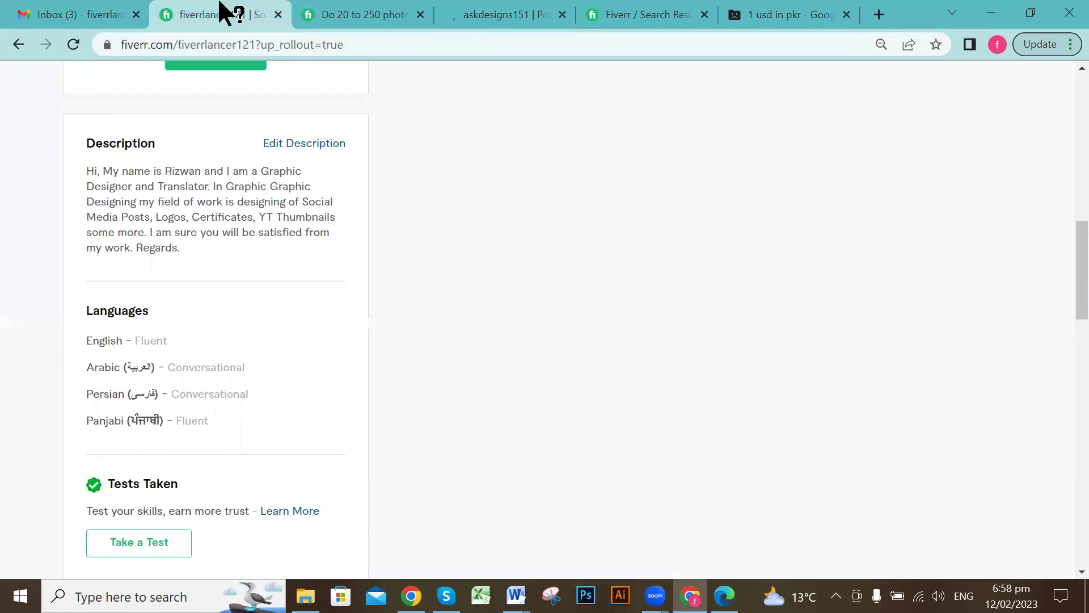
scroll(218, 267, up, 6)
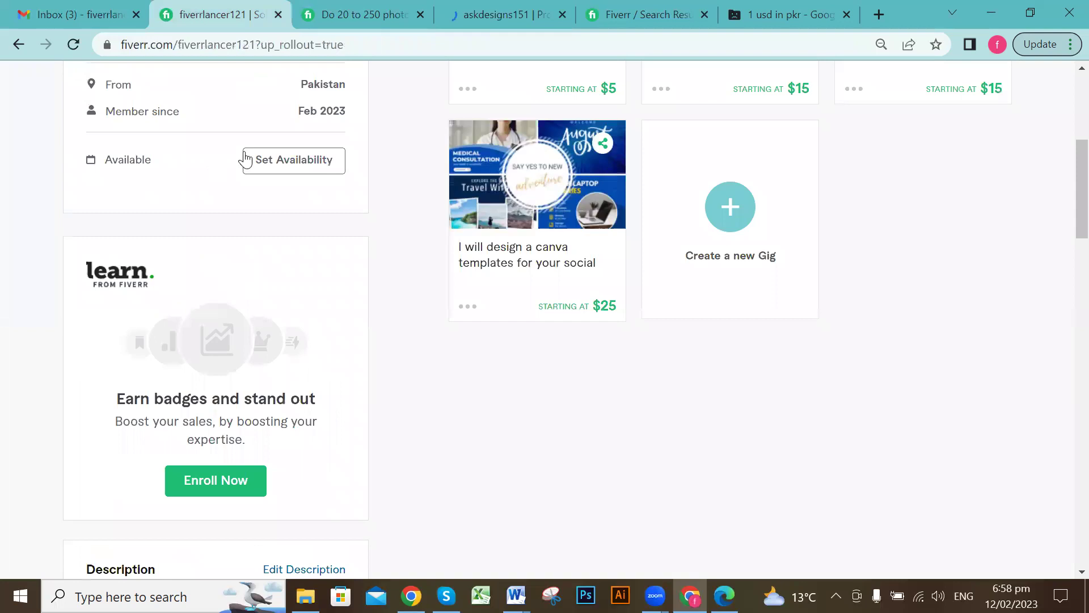
scroll(238, 273, up, 4)
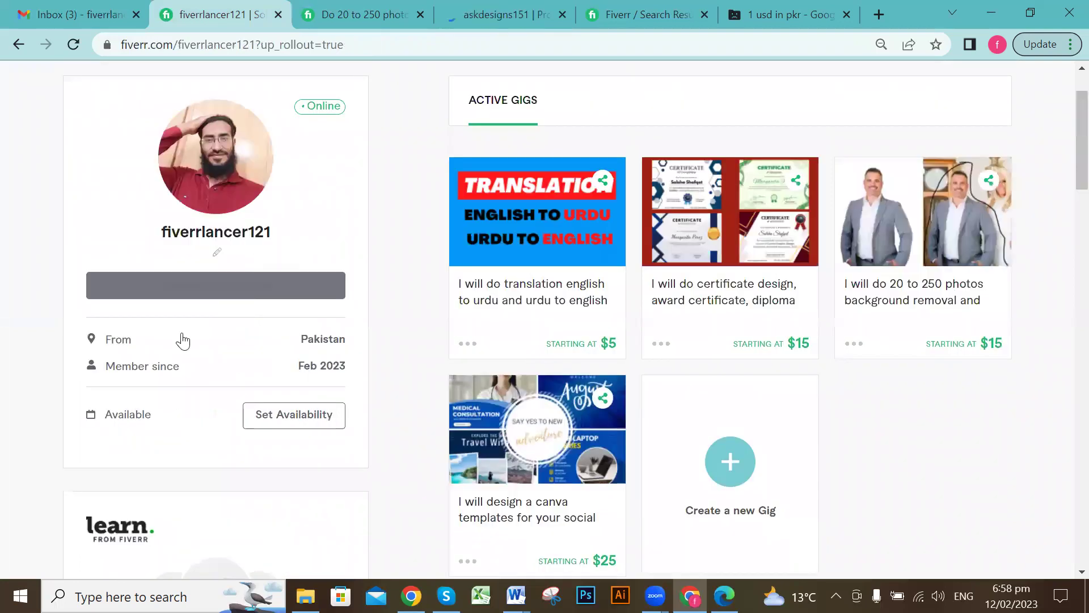
click(512, 9)
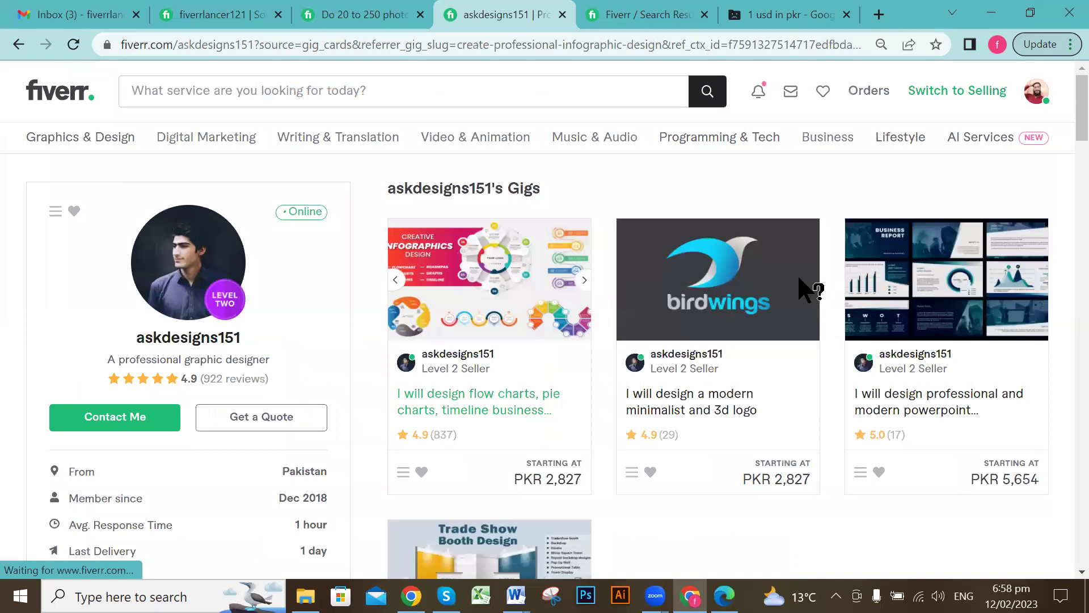
scroll(607, 349, down, 4)
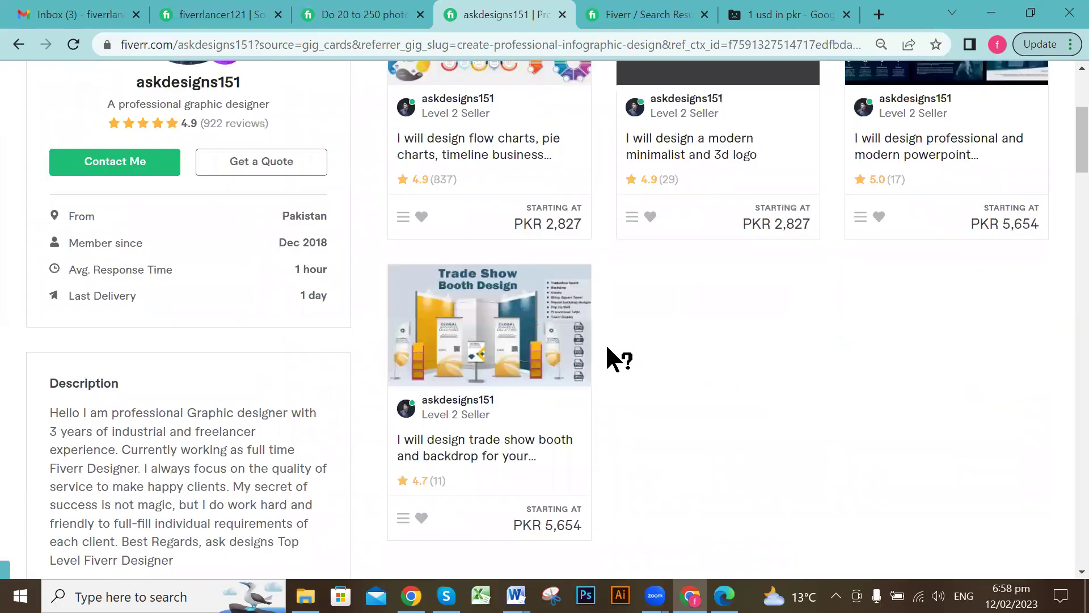
scroll(199, 295, up, 3)
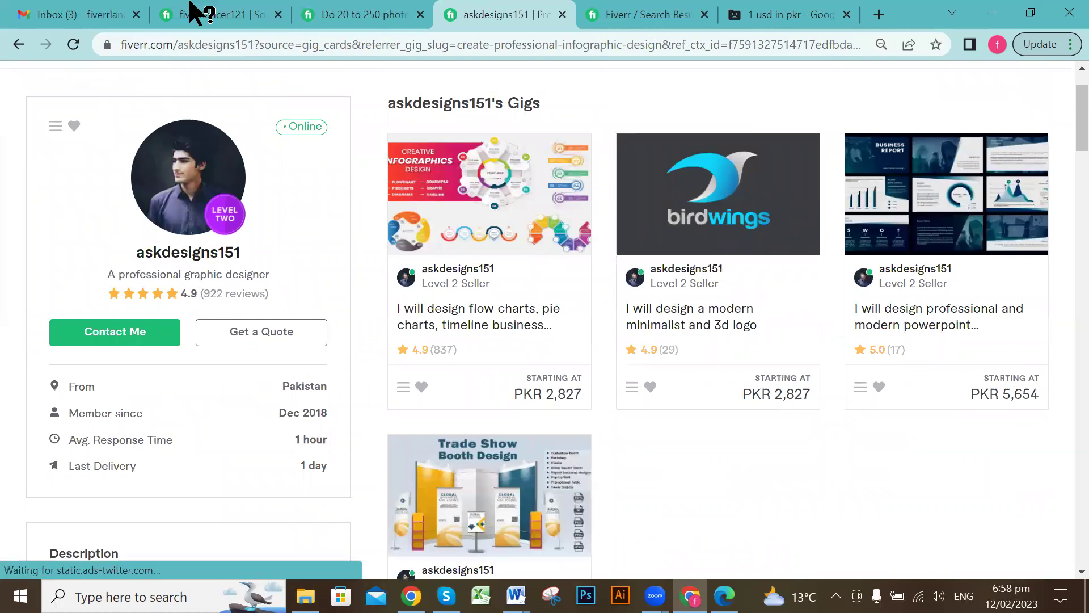
click(208, 14)
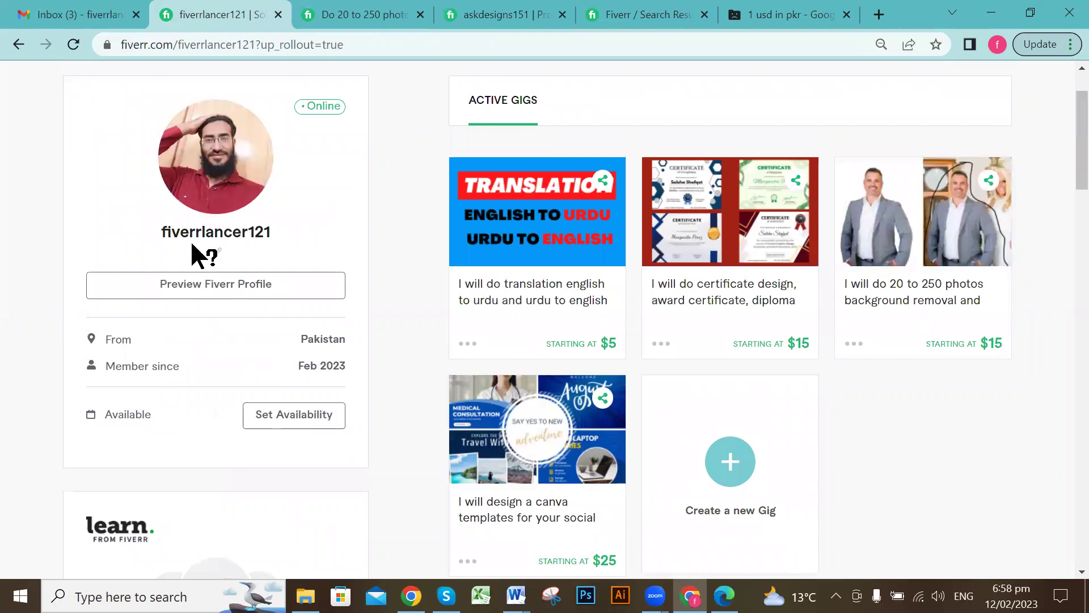
click(522, 12)
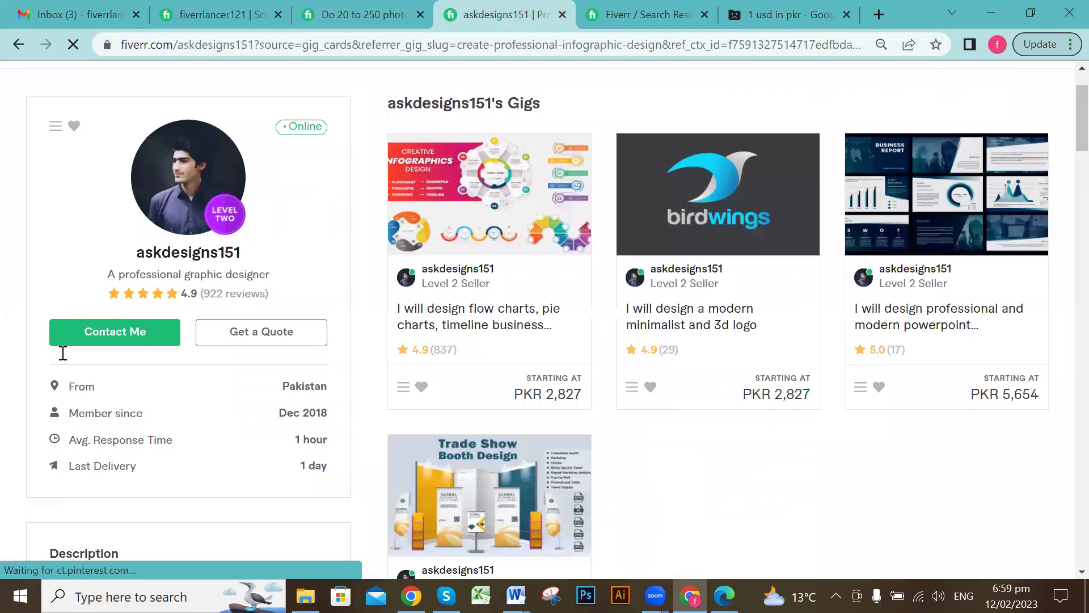
Read the Level 2 seller's description and compare it with the description on the own profile
scroll(62, 351, down, 6)
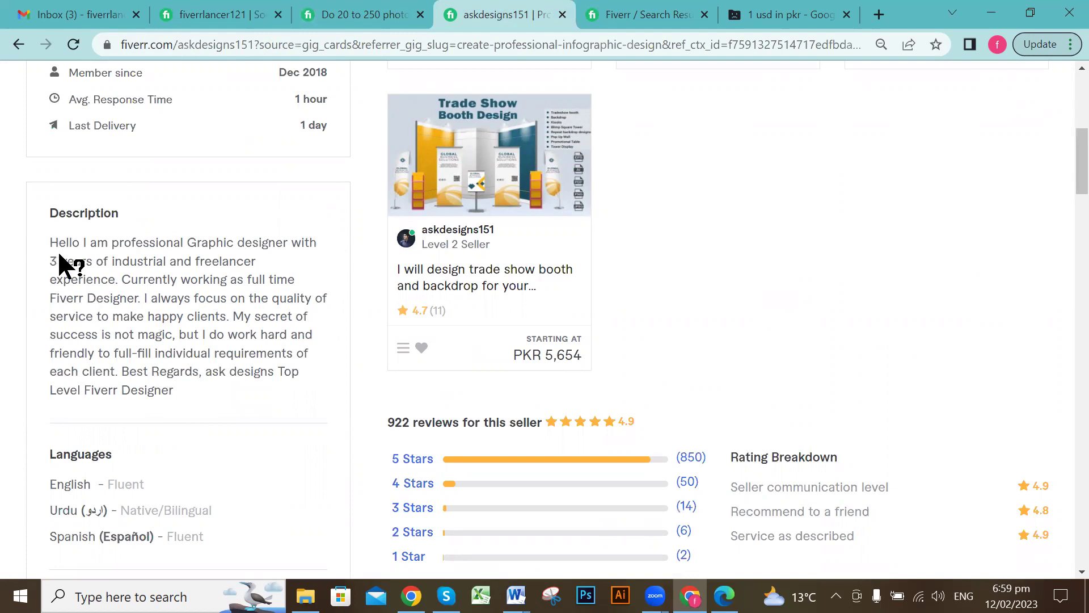
triple_click(181, 348)
click(189, 355)
click(221, 16)
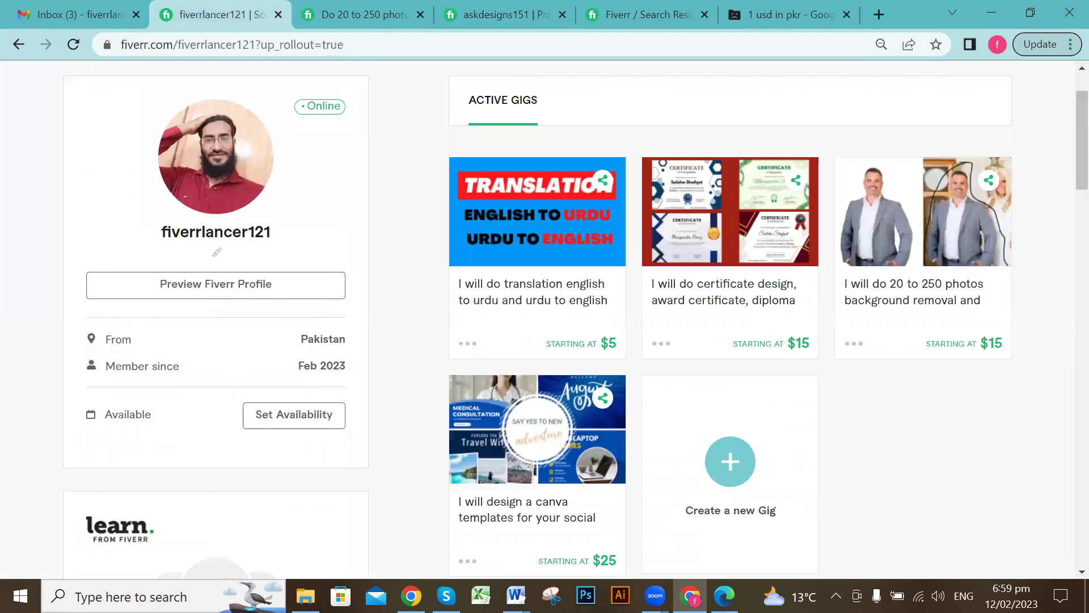
scroll(216, 352, down, 8)
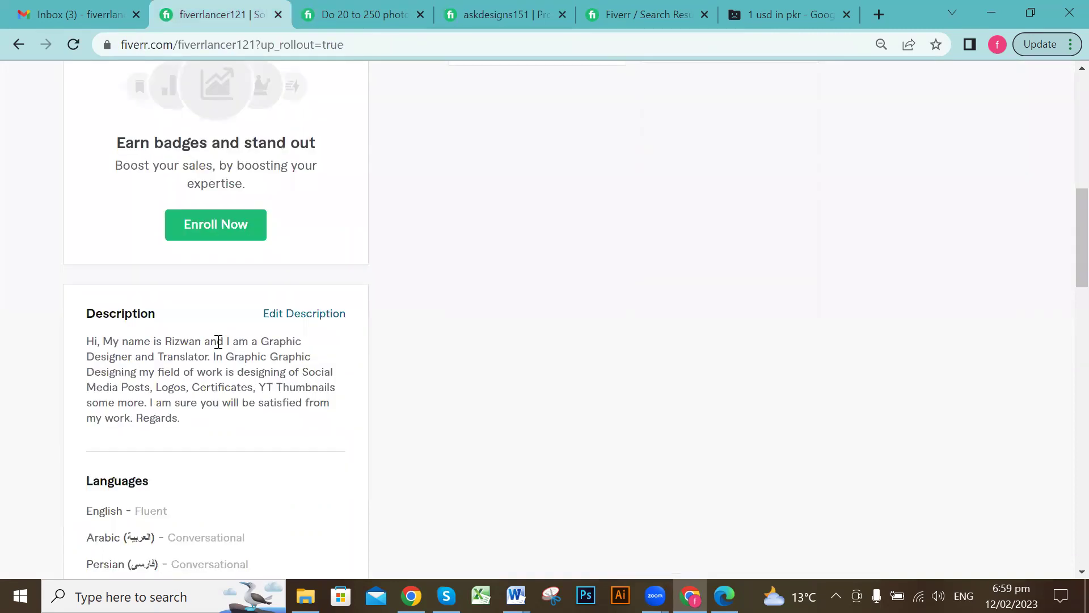
scroll(217, 341, down, 1)
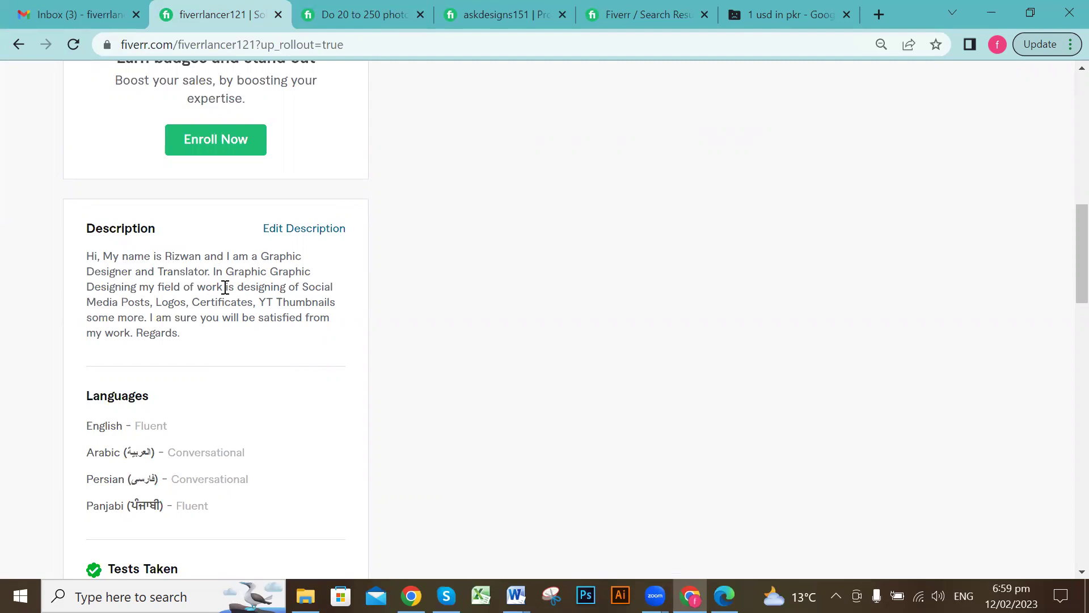
Return to the Level 2 seller's profile and examine the description, languages, skill tests and linked accounts
click(503, 13)
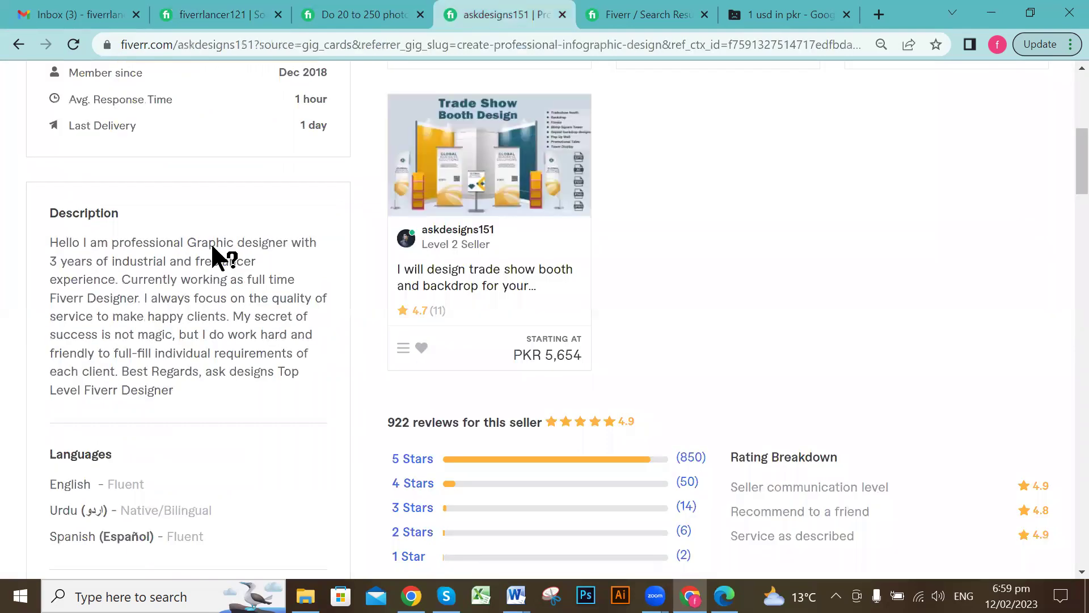
scroll(18, 317, down, 3)
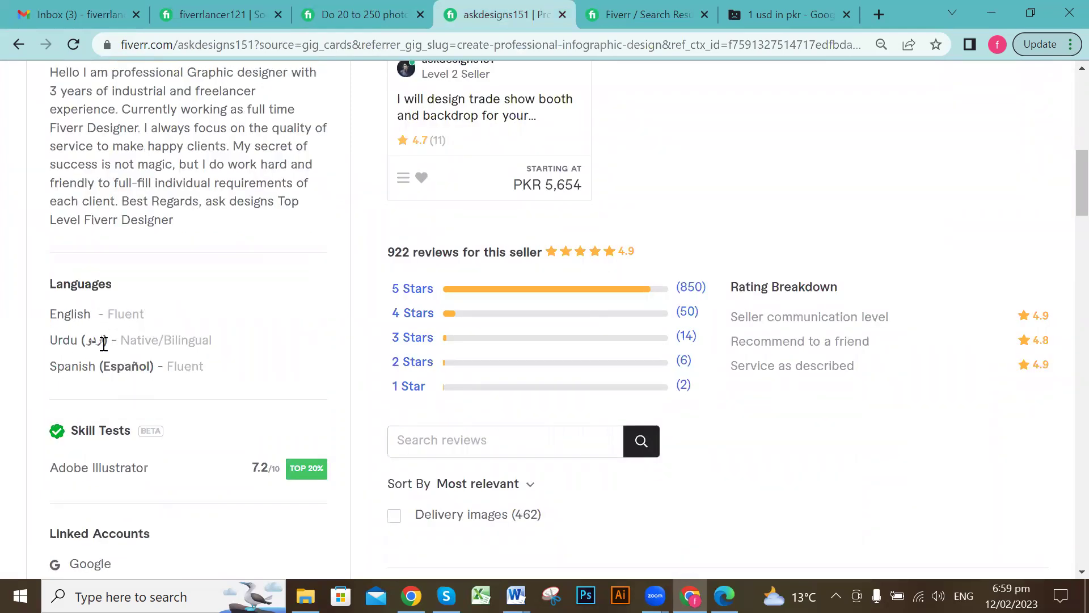
scroll(159, 339, down, 1)
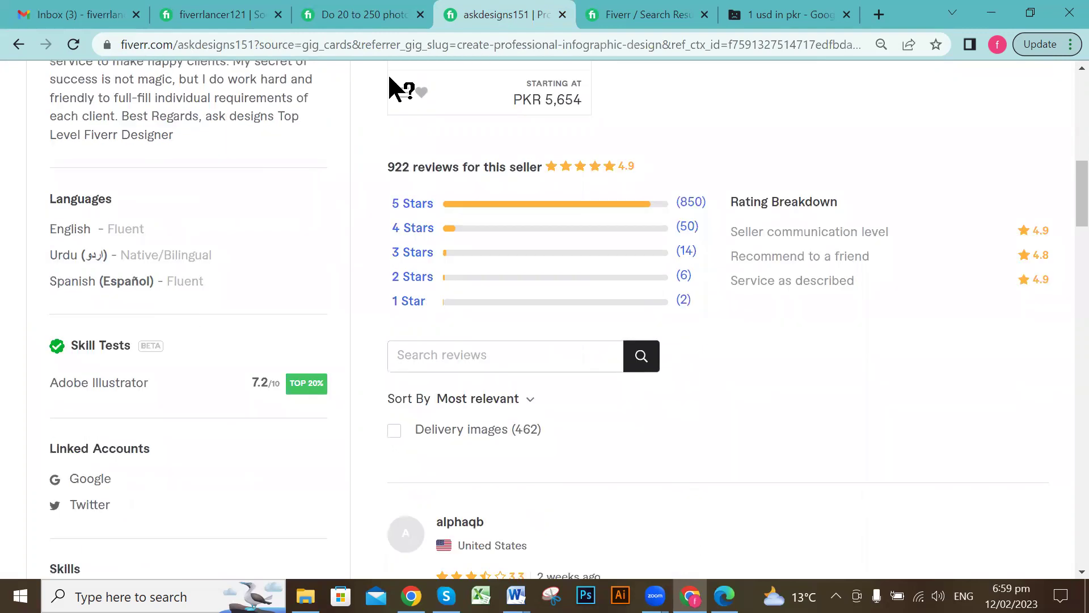
Switch back to the own profile and review its description, languages, tests taken, linked accounts and skills
click(226, 13)
scroll(215, 372, down, 1)
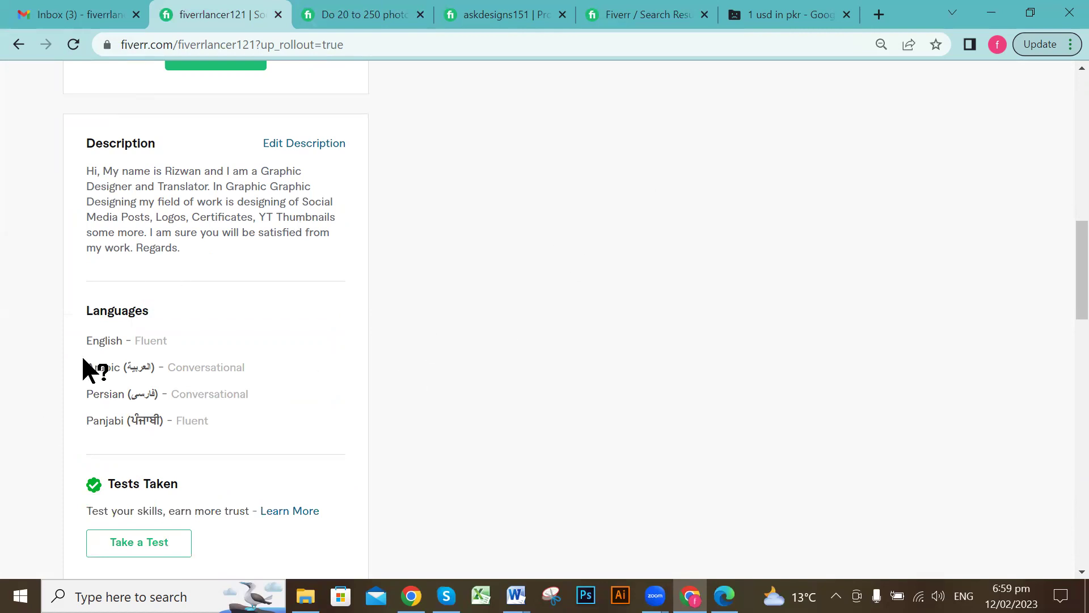
scroll(193, 343, down, 1)
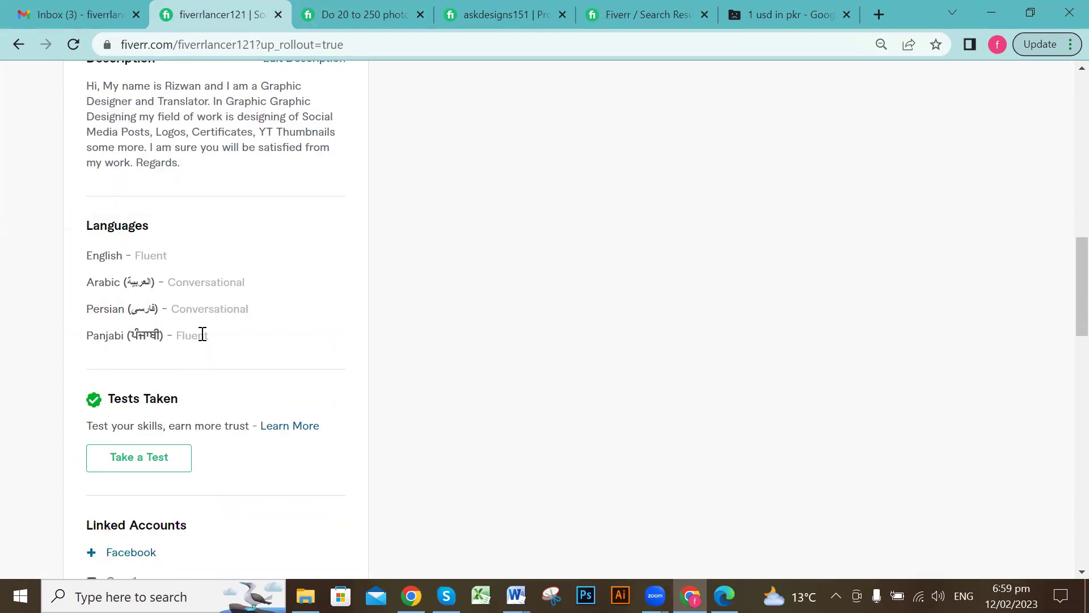
scroll(107, 294, down, 1)
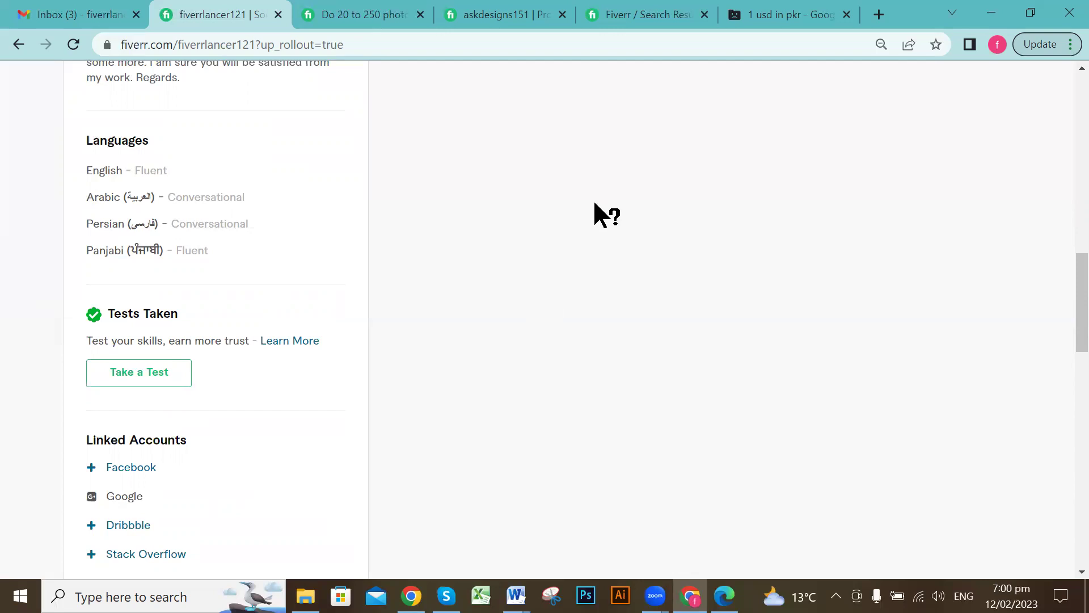
scroll(273, 248, up, 6)
scroll(275, 248, down, 7)
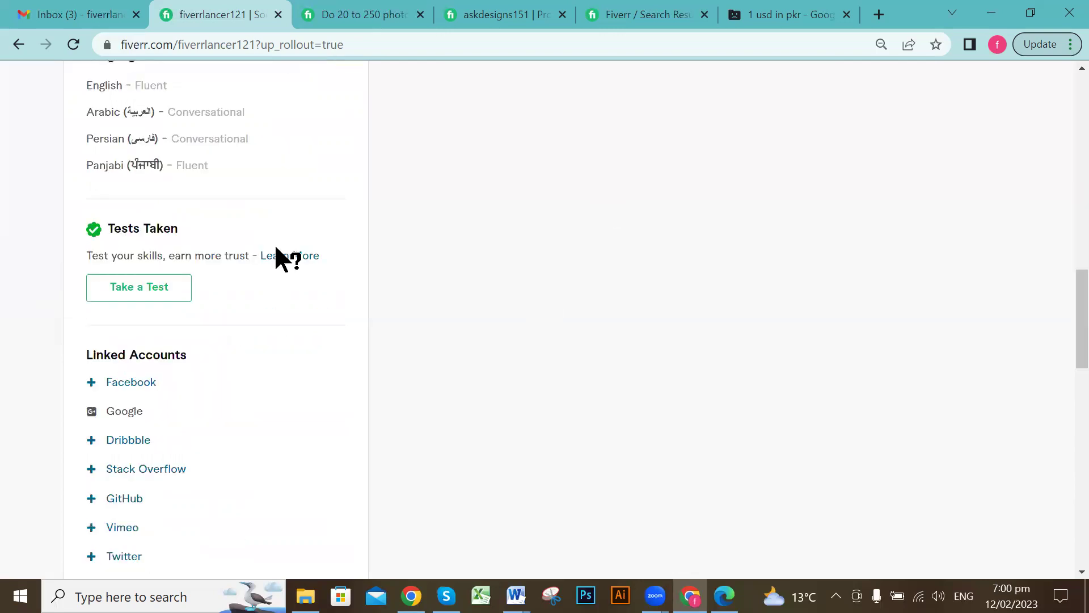
scroll(277, 249, up, 7)
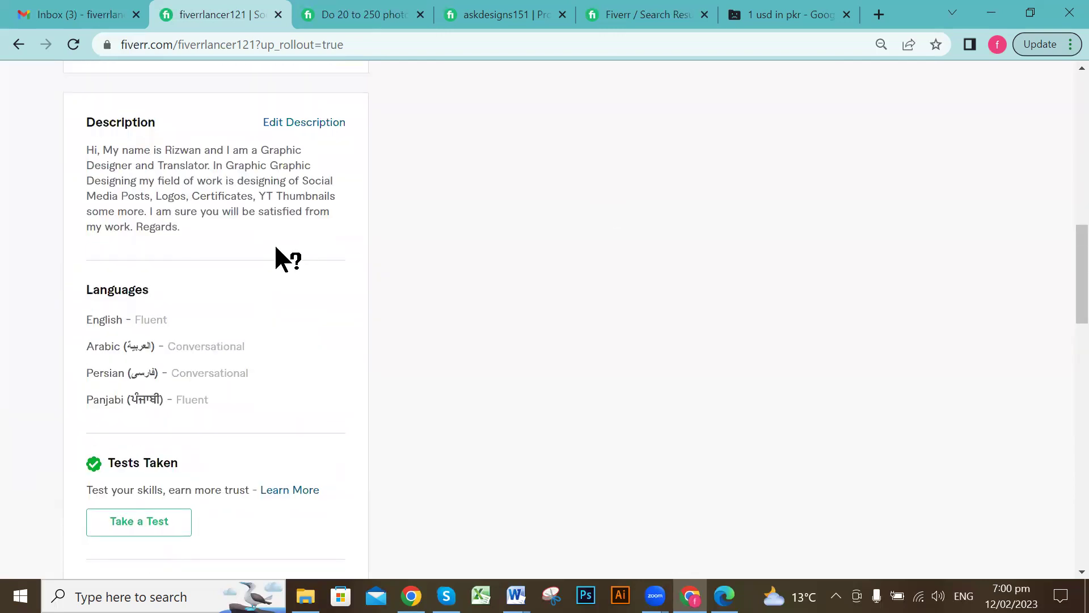
scroll(277, 250, down, 3)
scroll(276, 250, down, 7)
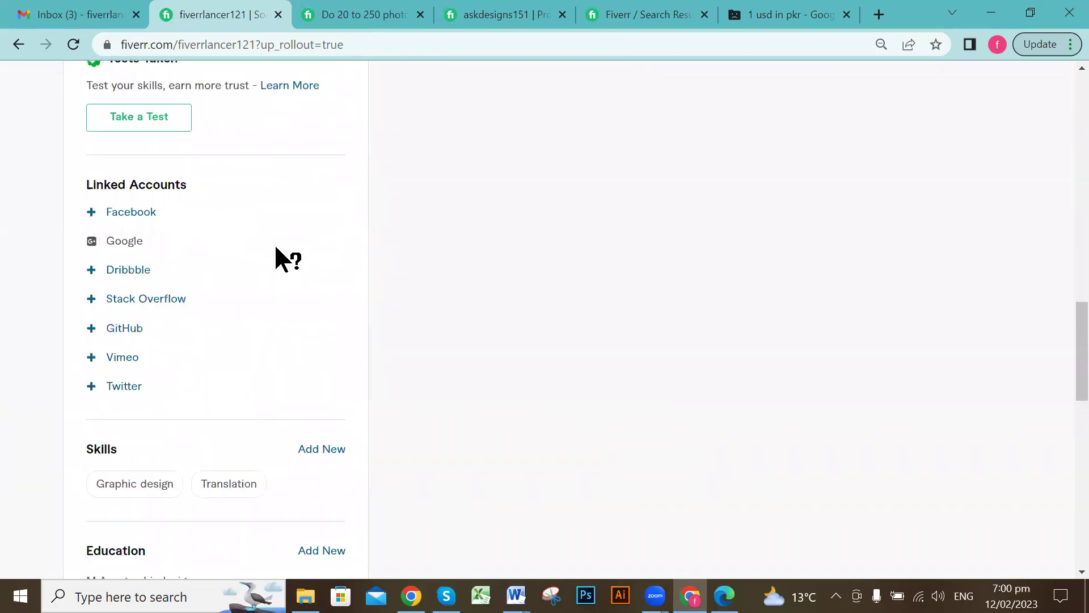
scroll(170, 260, up, 3)
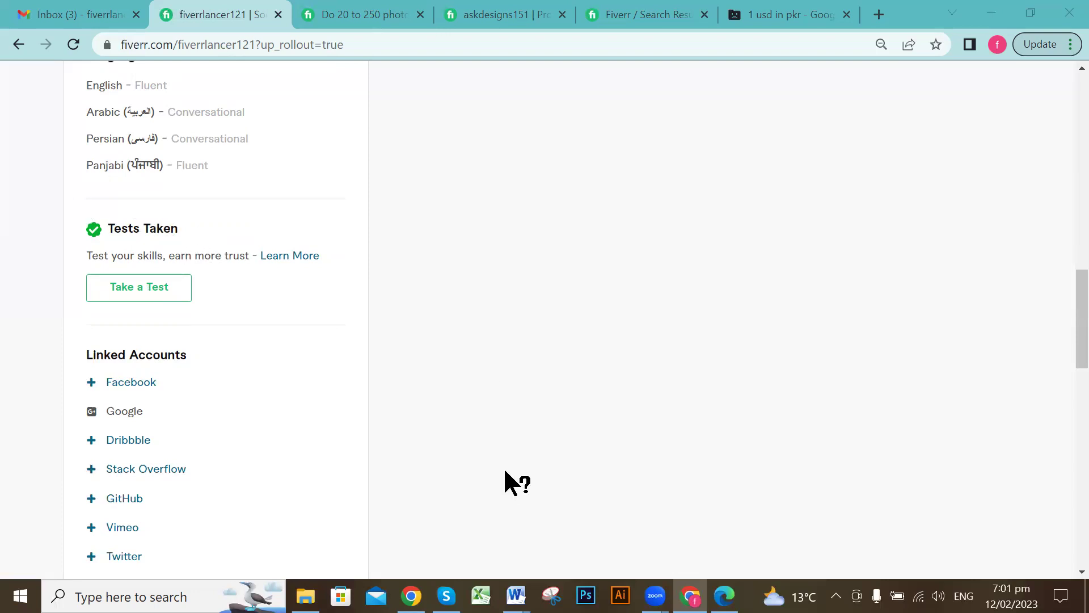
scroll(393, 409, down, 3)
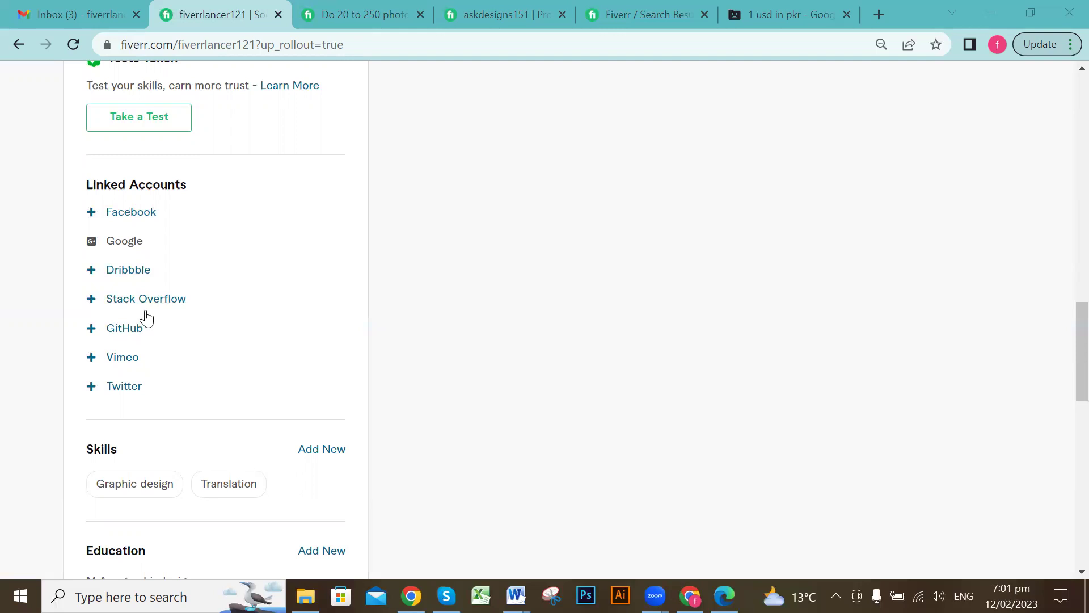
Copy the Level 2 seller's one-line story "A professional graphic designer" into the own profile's one-line story and save it
scroll(178, 310, up, 6)
scroll(177, 309, up, 8)
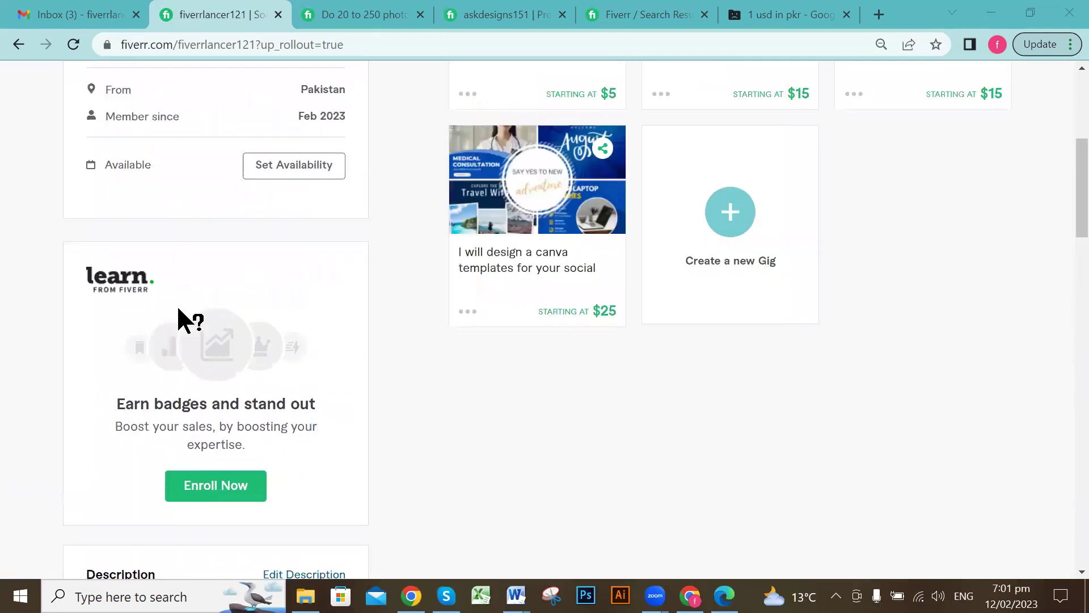
scroll(178, 320, up, 3)
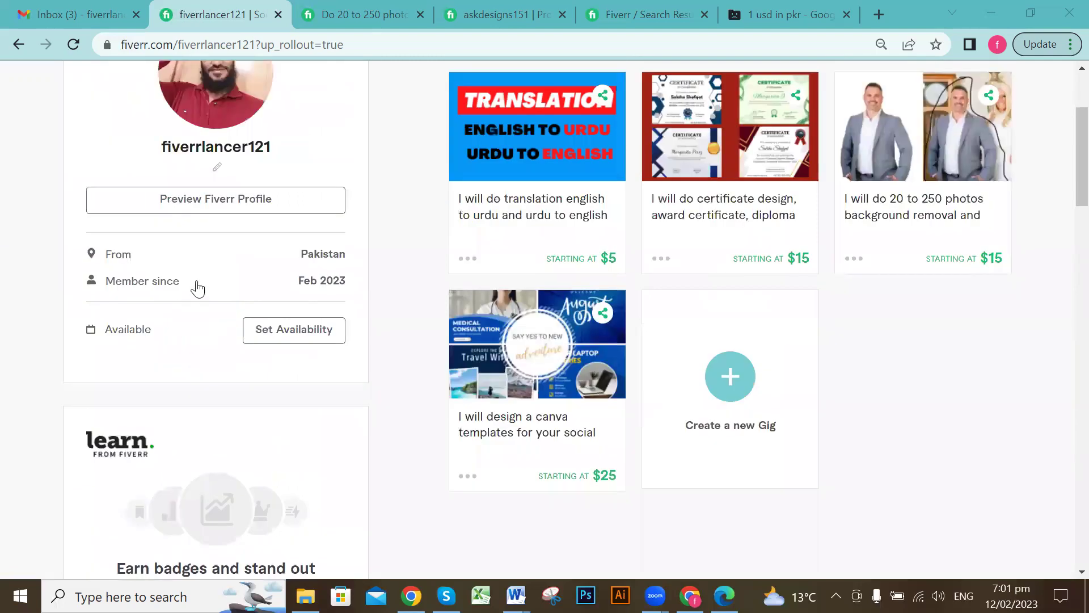
scroll(217, 258, up, 2)
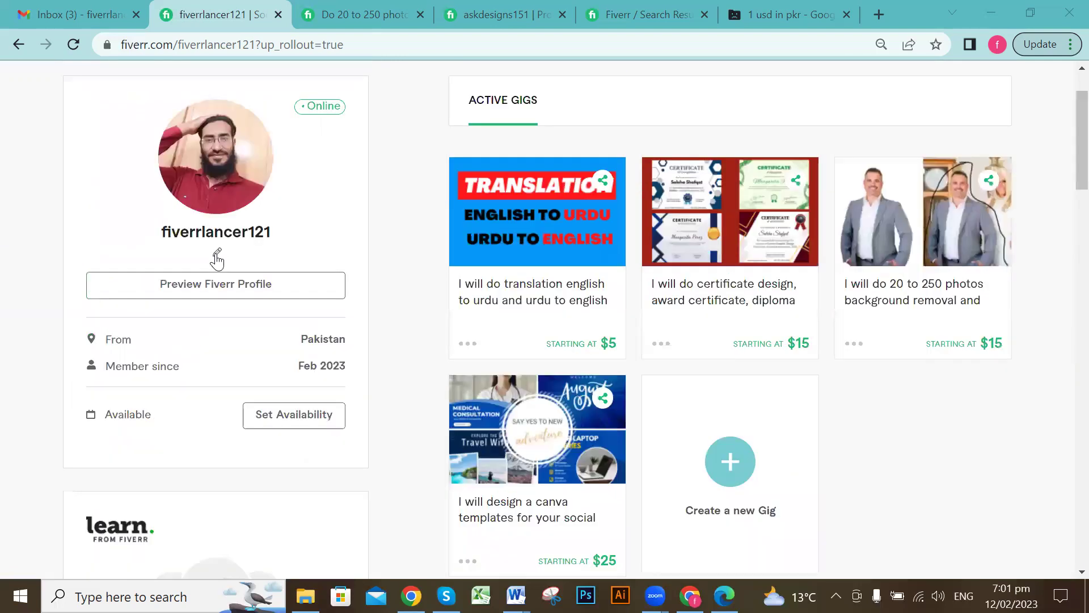
click(217, 254)
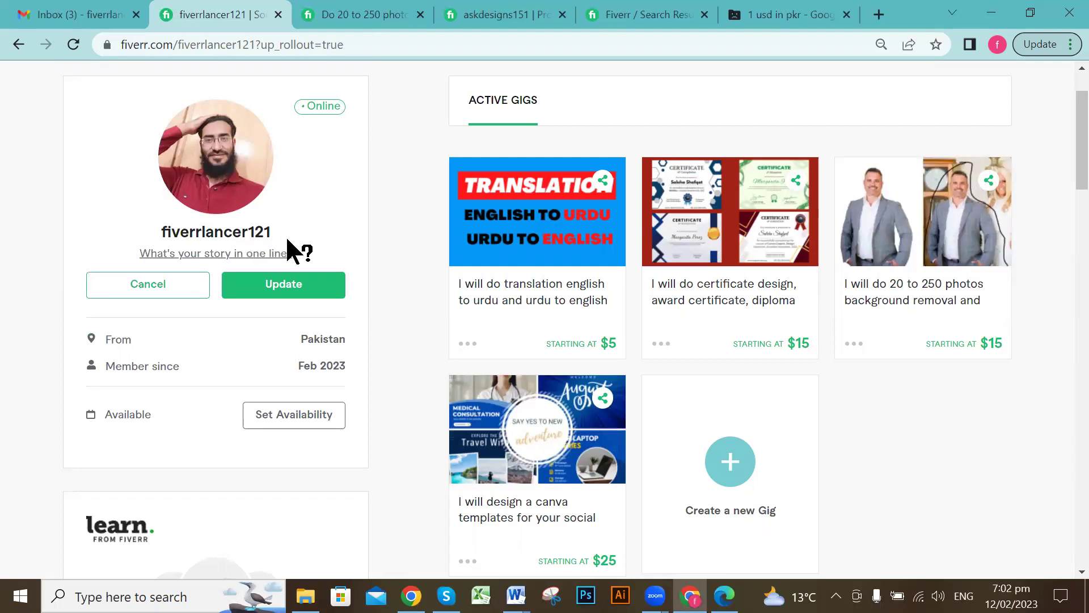
scroll(232, 242, down, 1)
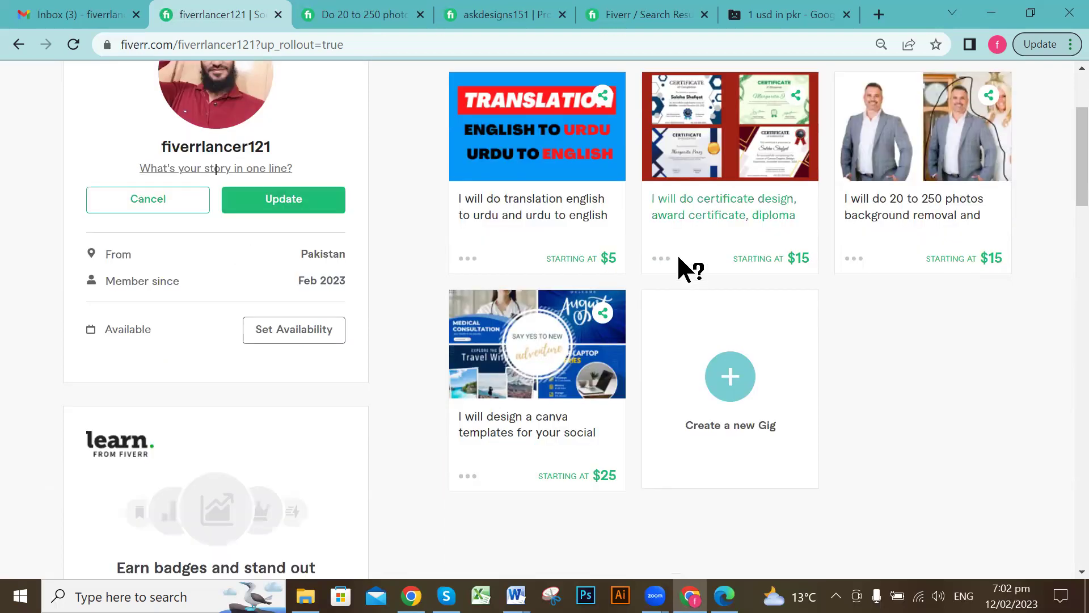
scroll(658, 261, up, 1)
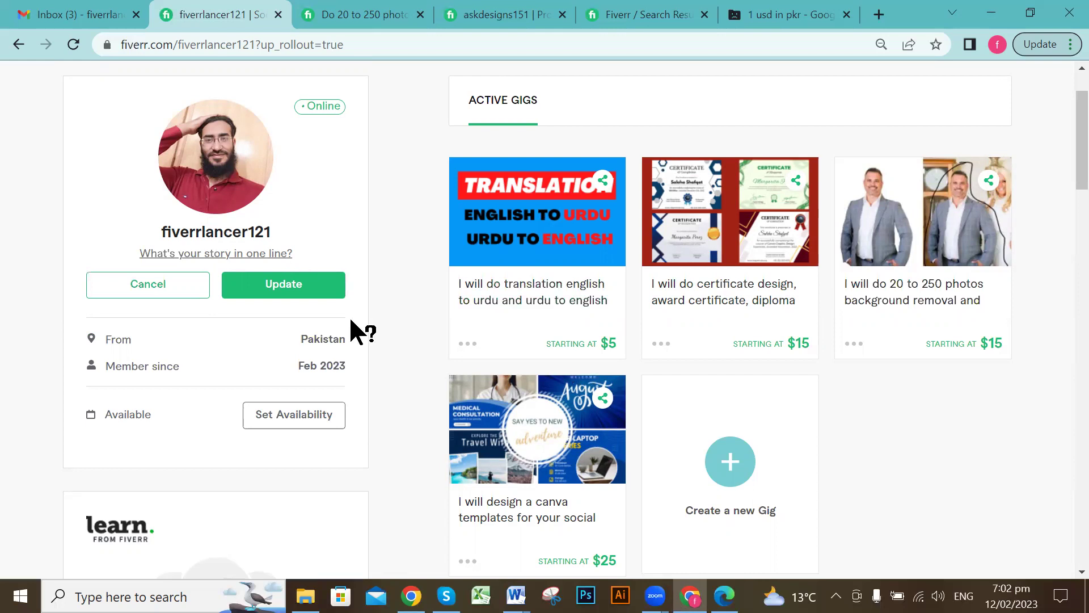
click(518, 12)
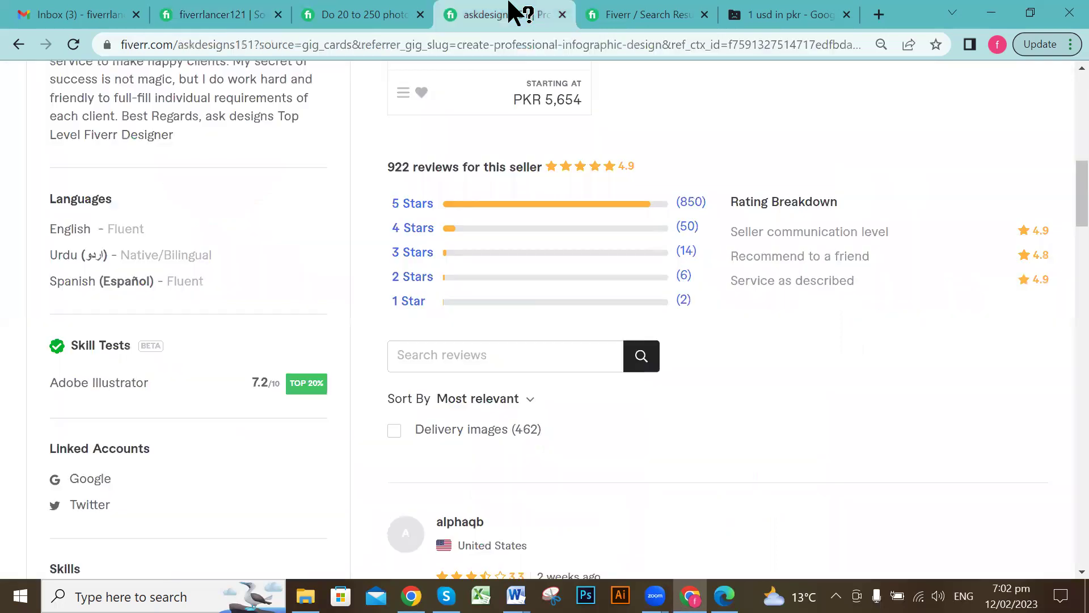
scroll(221, 226, up, 6)
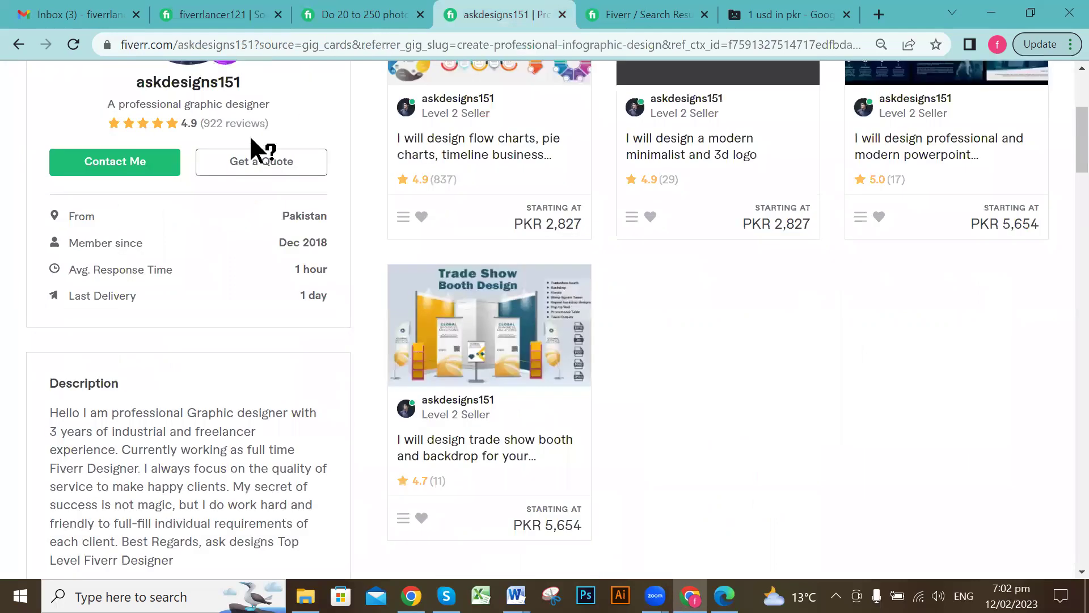
drag(271, 183, 107, 196)
key(ctrl+c)
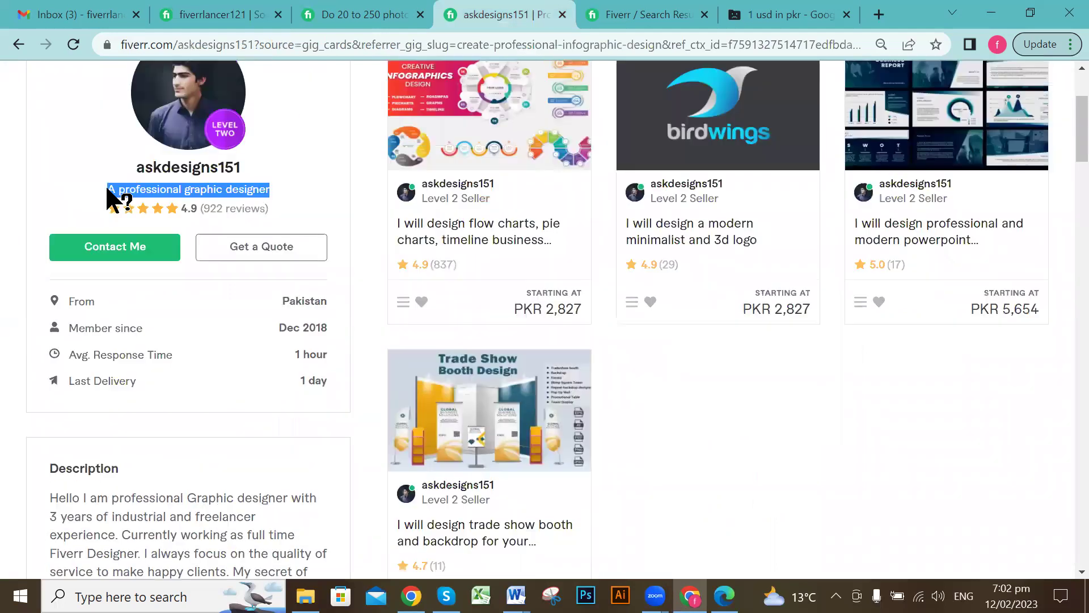
click(228, 10)
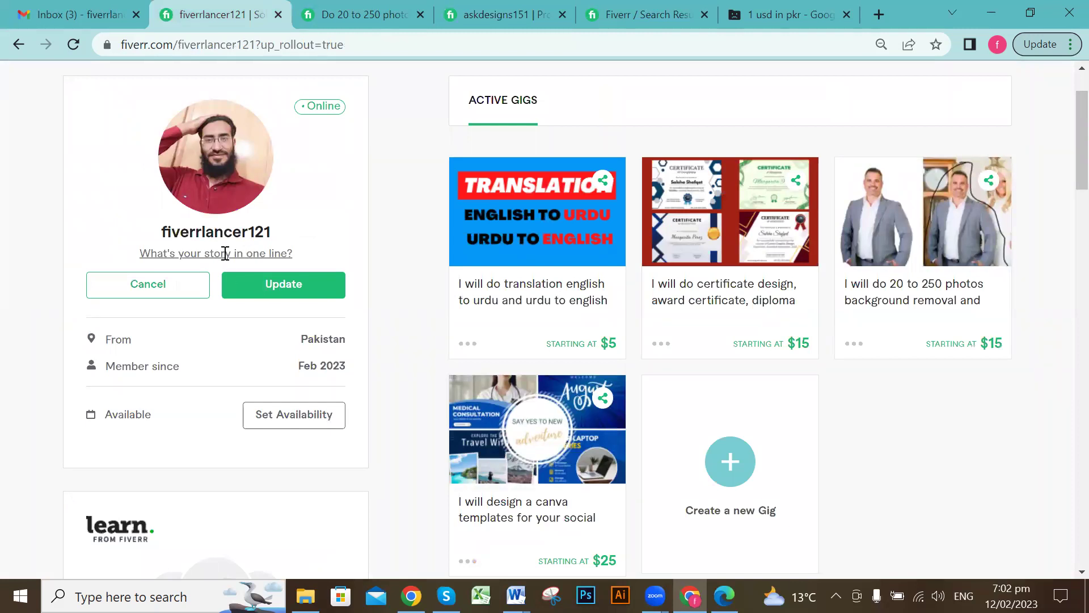
key(ctrl+v)
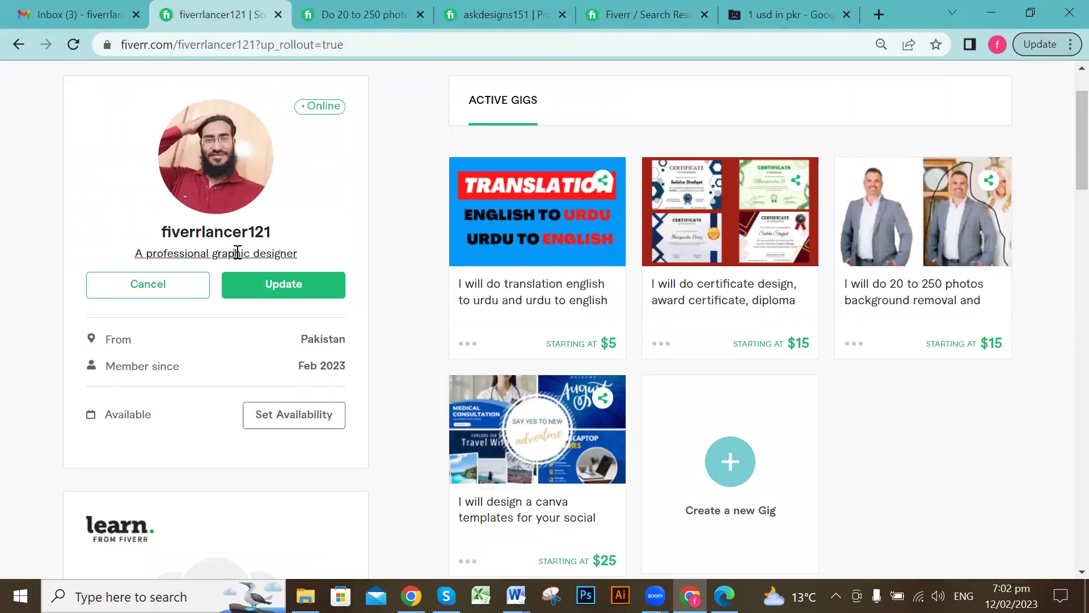
click(291, 290)
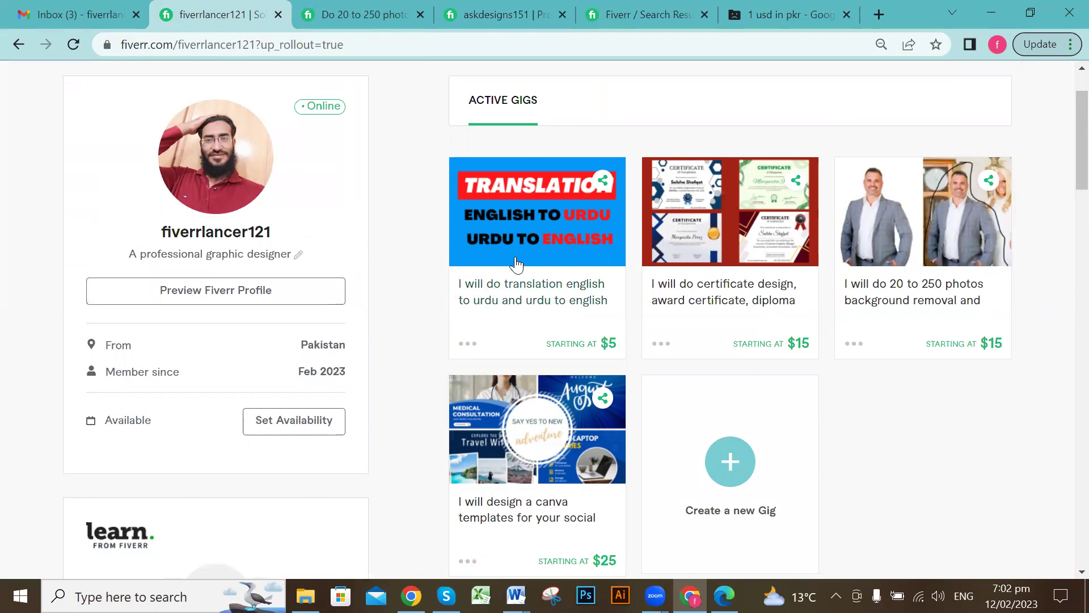
Review the own profile from the active gigs through the description and languages to the tests and linked accounts
scroll(268, 326, down, 5)
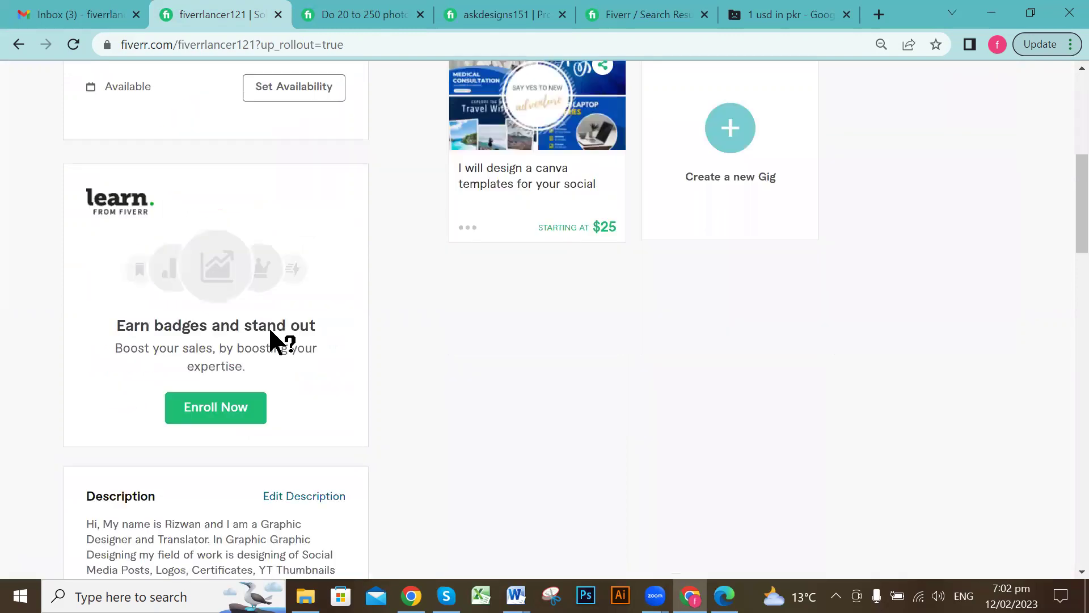
scroll(267, 327, down, 4)
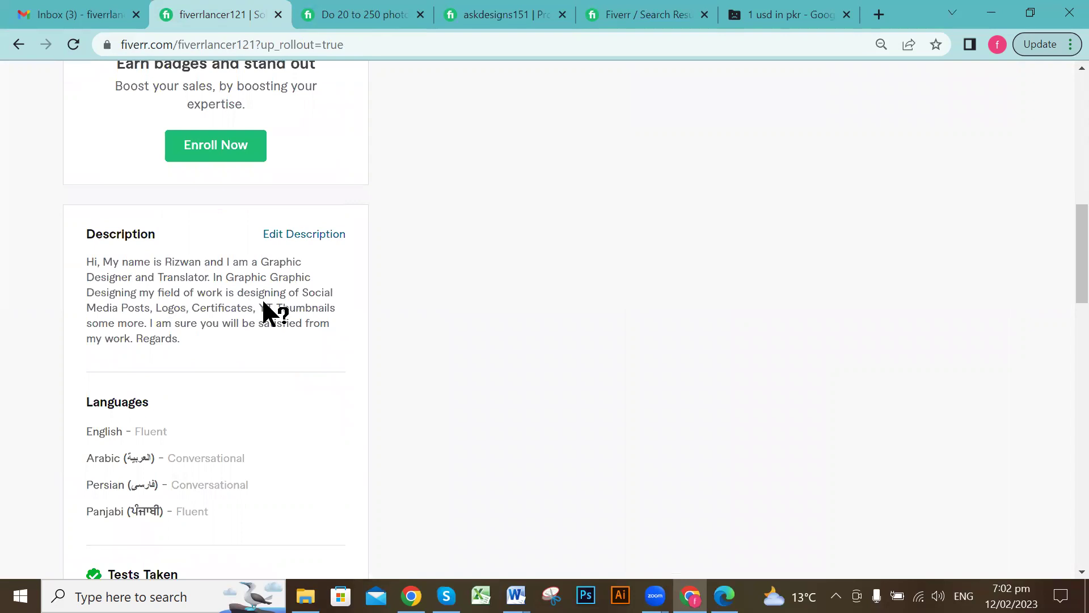
scroll(278, 301, up, 5)
scroll(822, 278, up, 1)
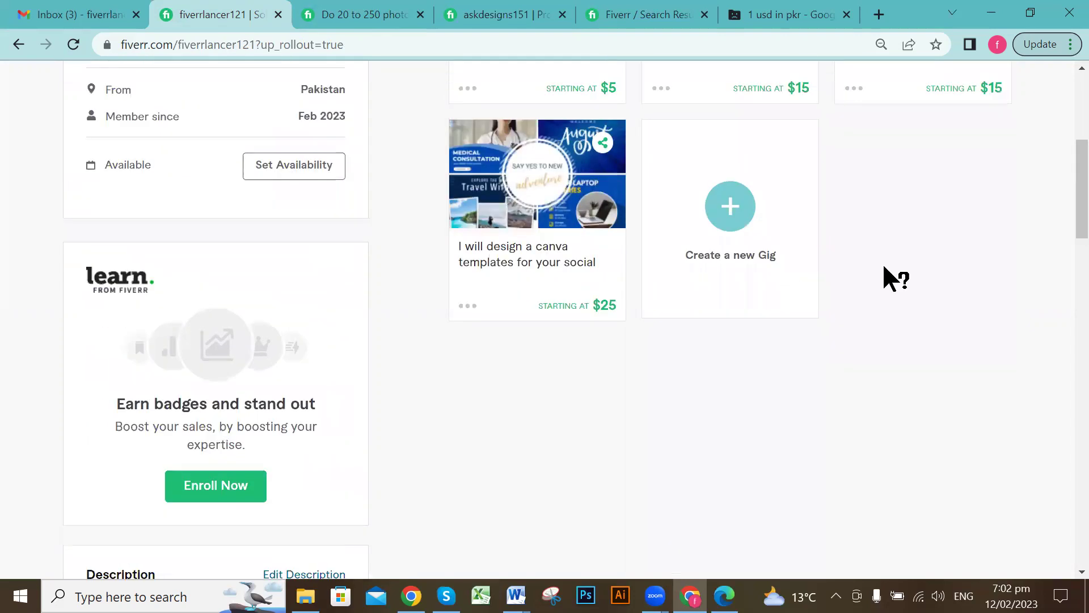
scroll(905, 250, up, 4)
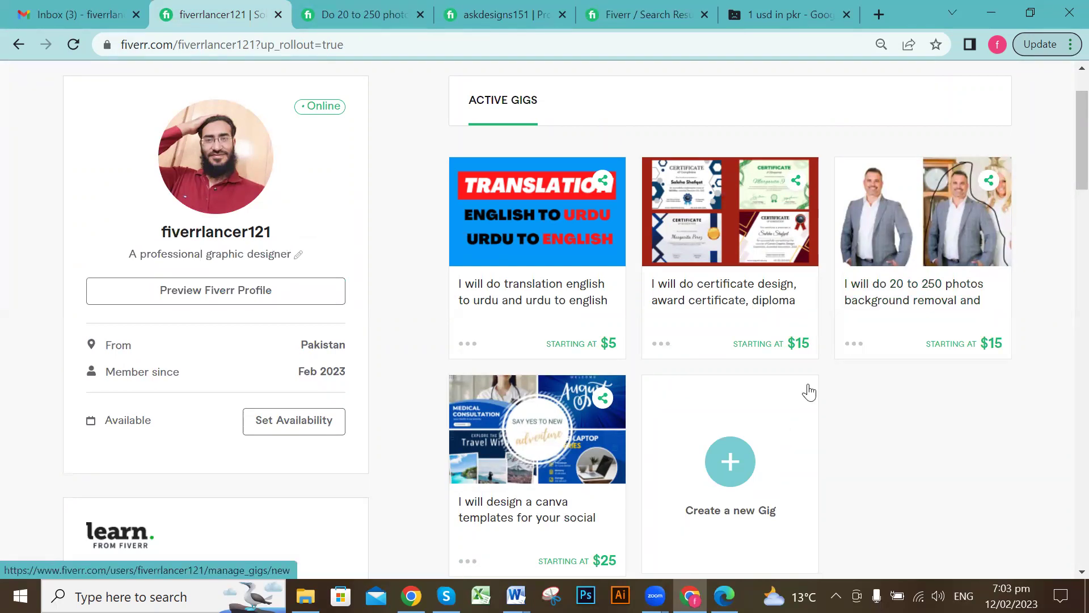
scroll(238, 315, down, 5)
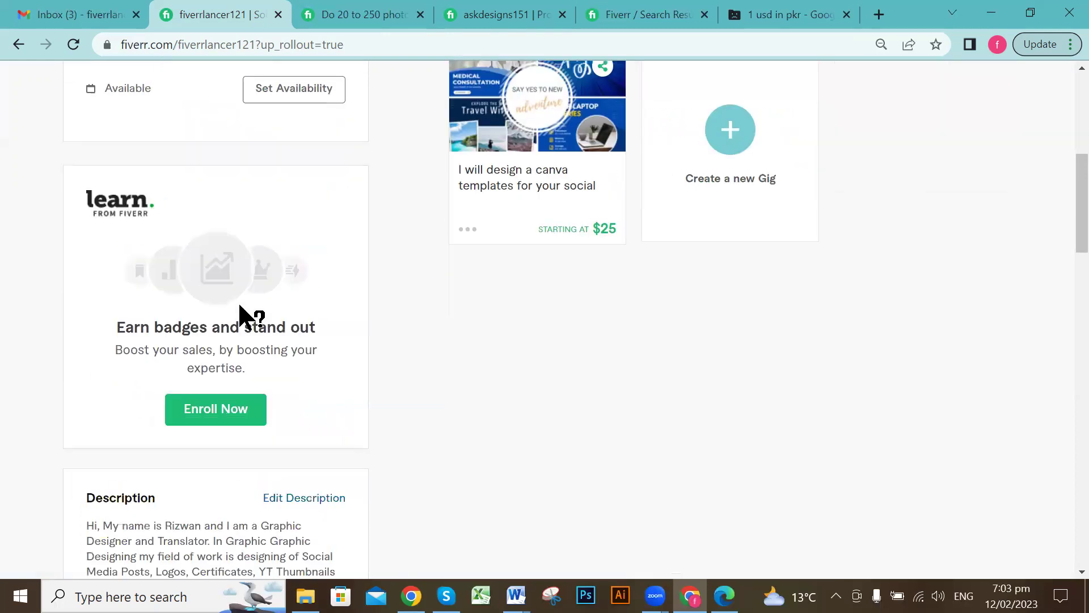
scroll(238, 315, down, 9)
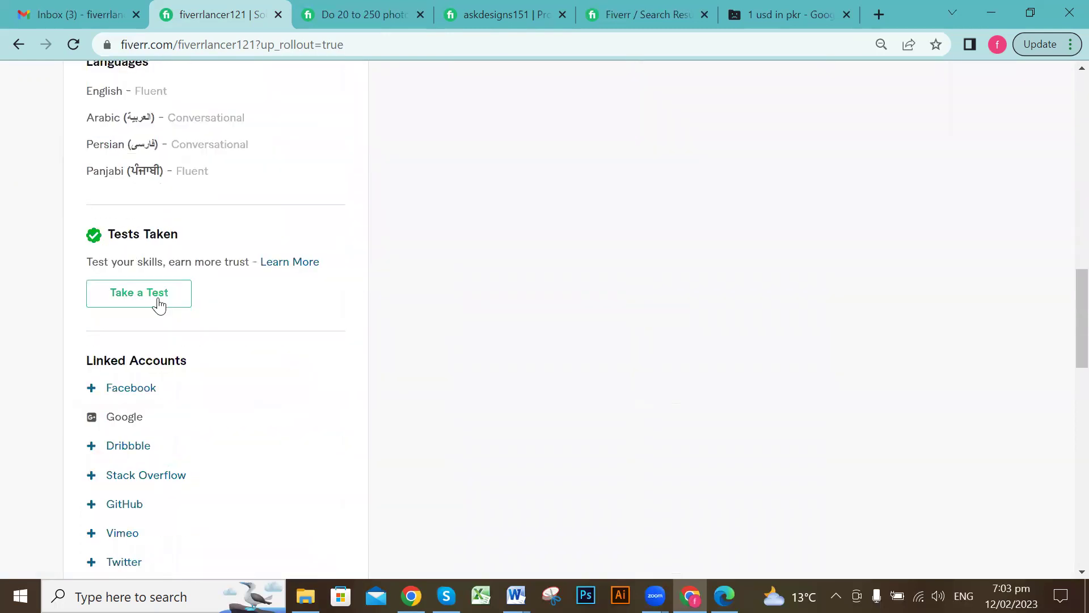
scroll(158, 304, down, 3)
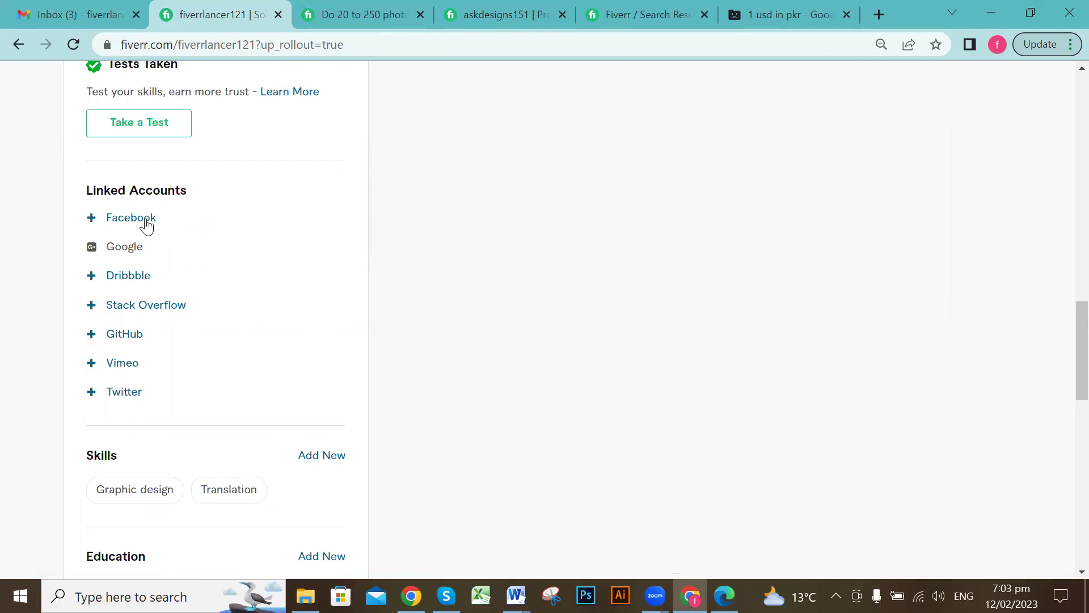
scroll(409, 306, up, 3)
scroll(431, 278, down, 3)
mouse_move(138, 222)
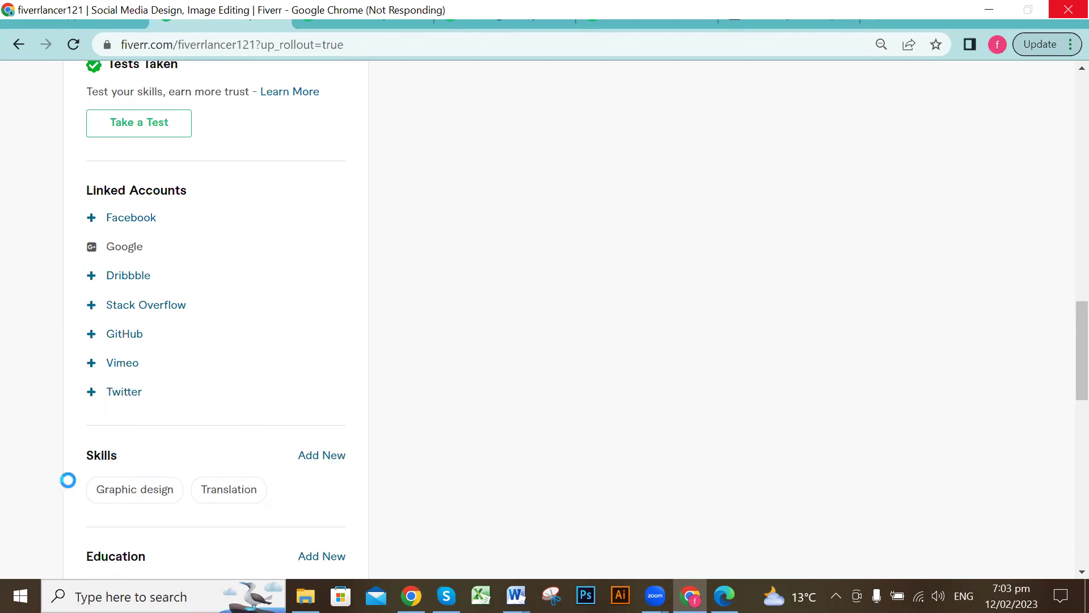
Add "YouTube thumbnail design" to the own profile's skills with the Expert experience level
mouse_move(165, 449)
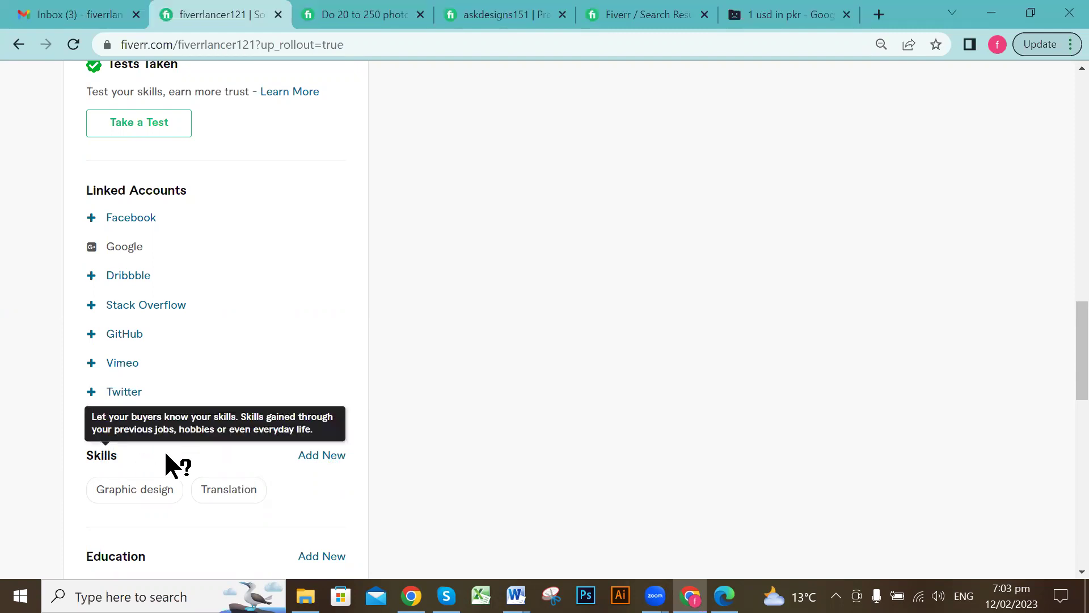
scroll(312, 413, down, 2)
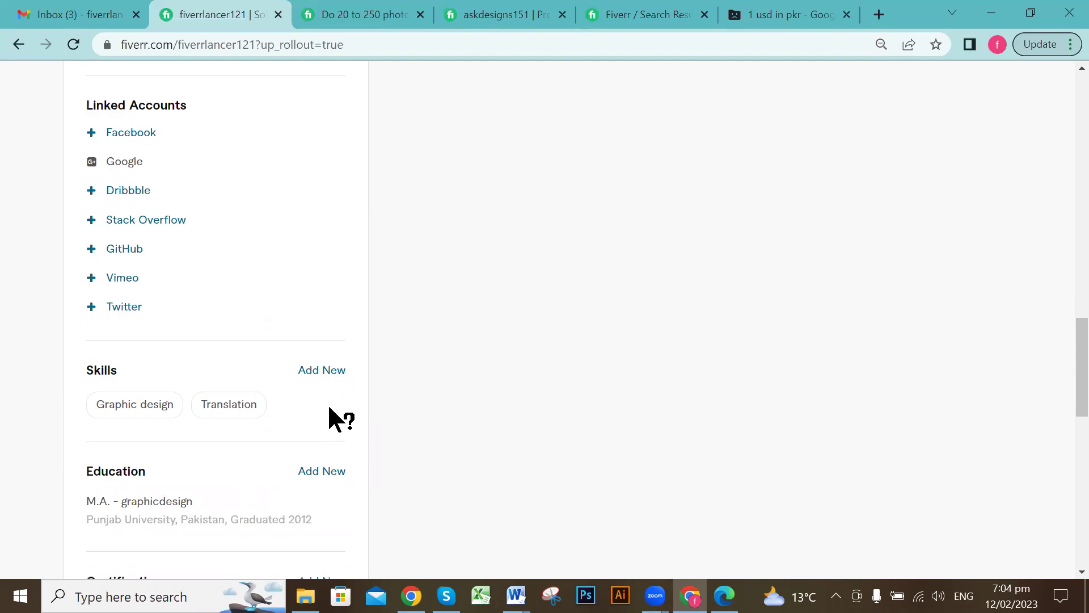
scroll(329, 408, down, 2)
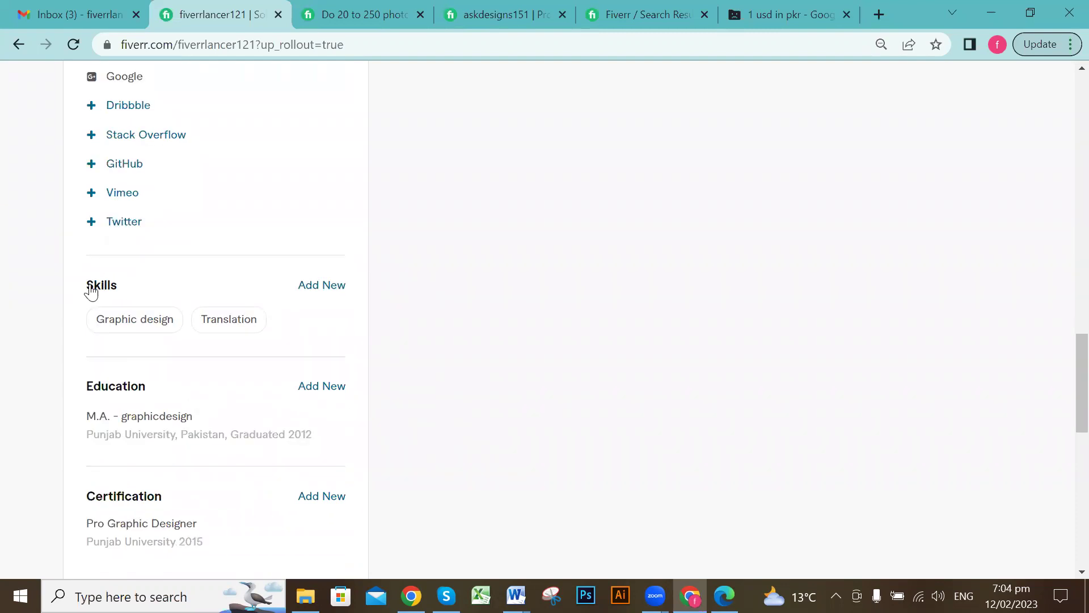
mouse_move(321, 287)
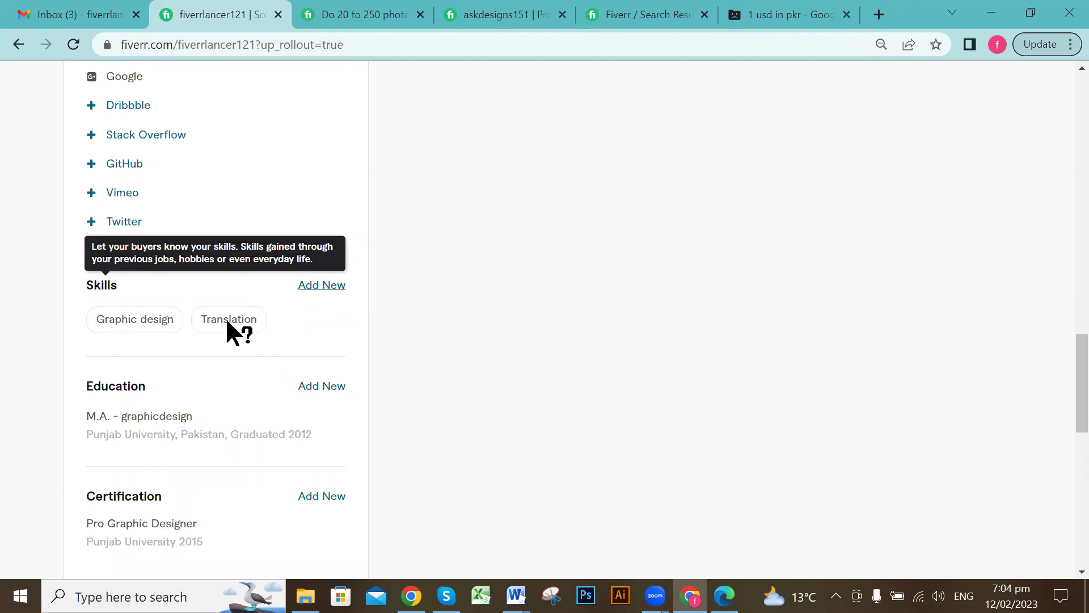
click(330, 284)
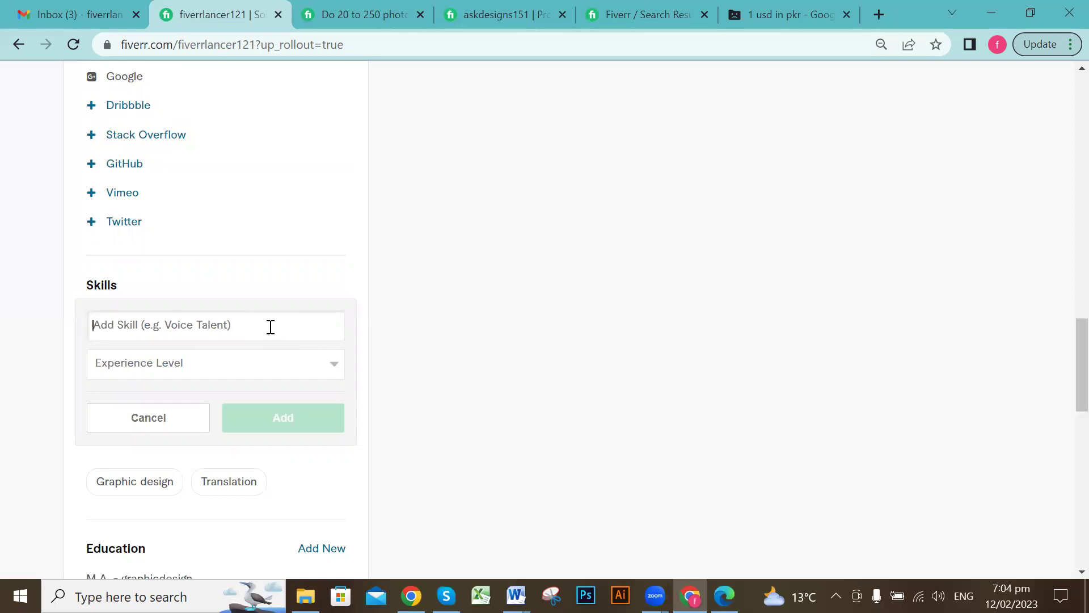
text(youtu)
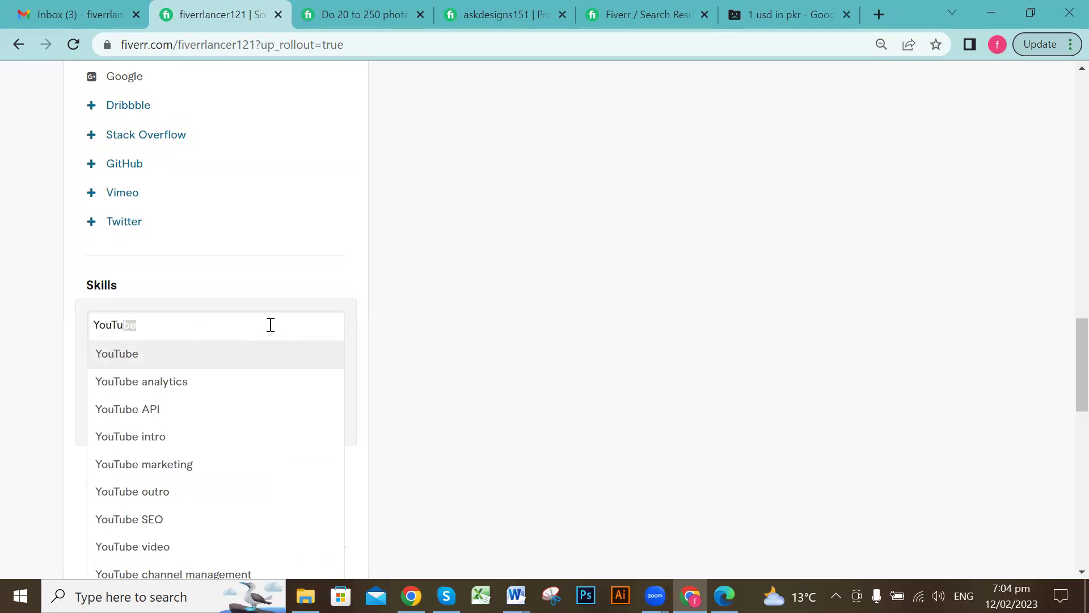
text(be th)
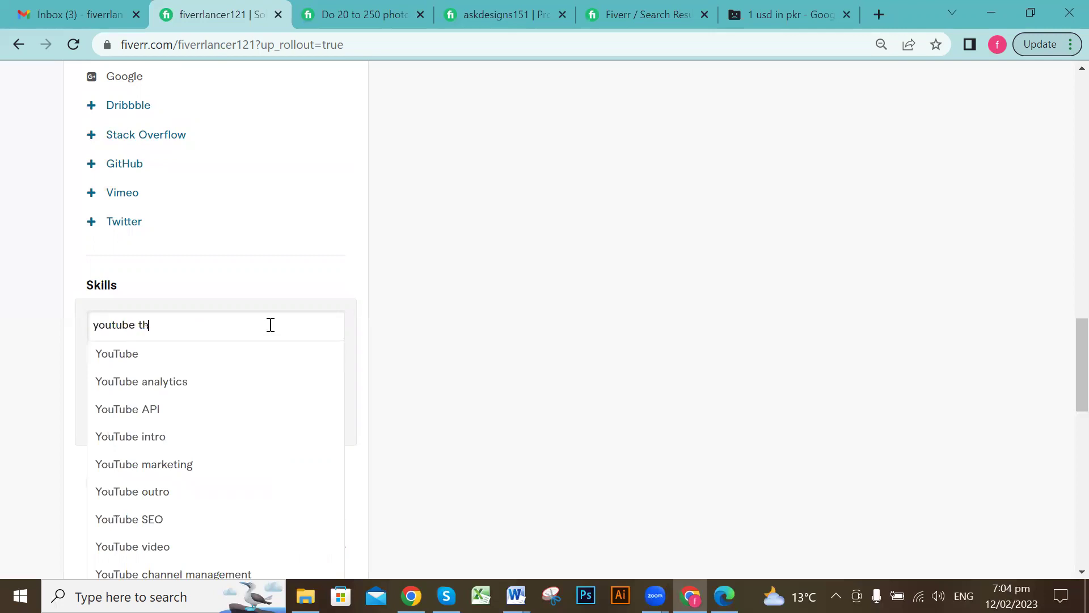
click(217, 353)
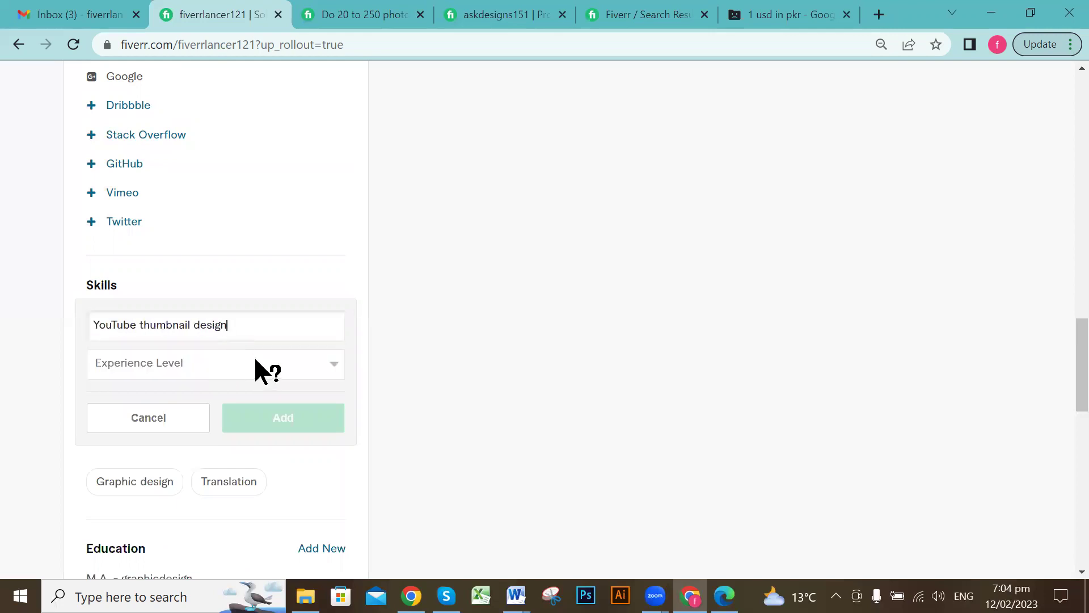
click(255, 362)
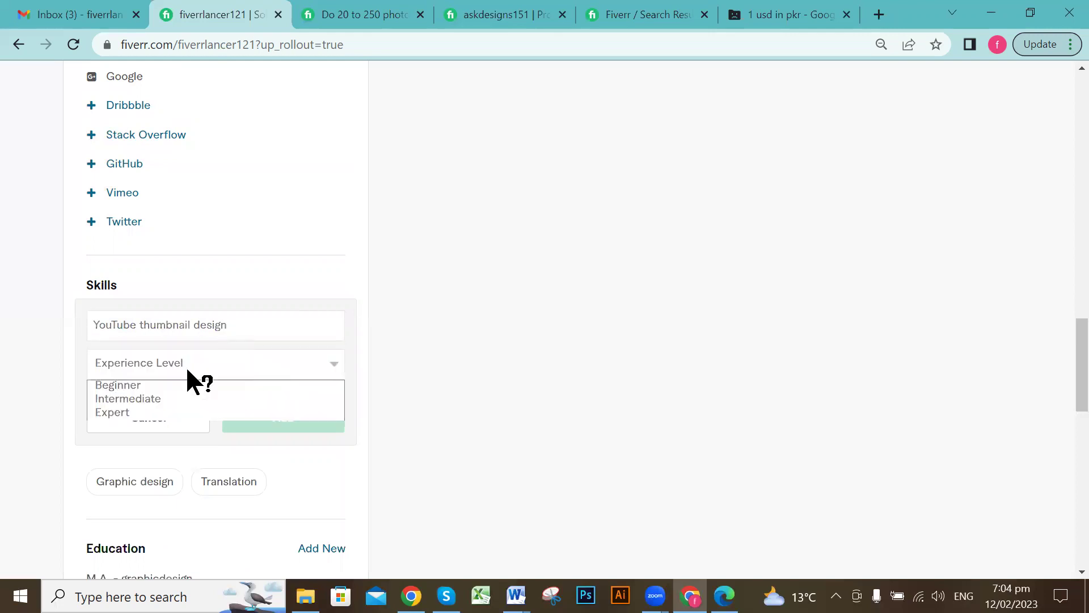
click(151, 413)
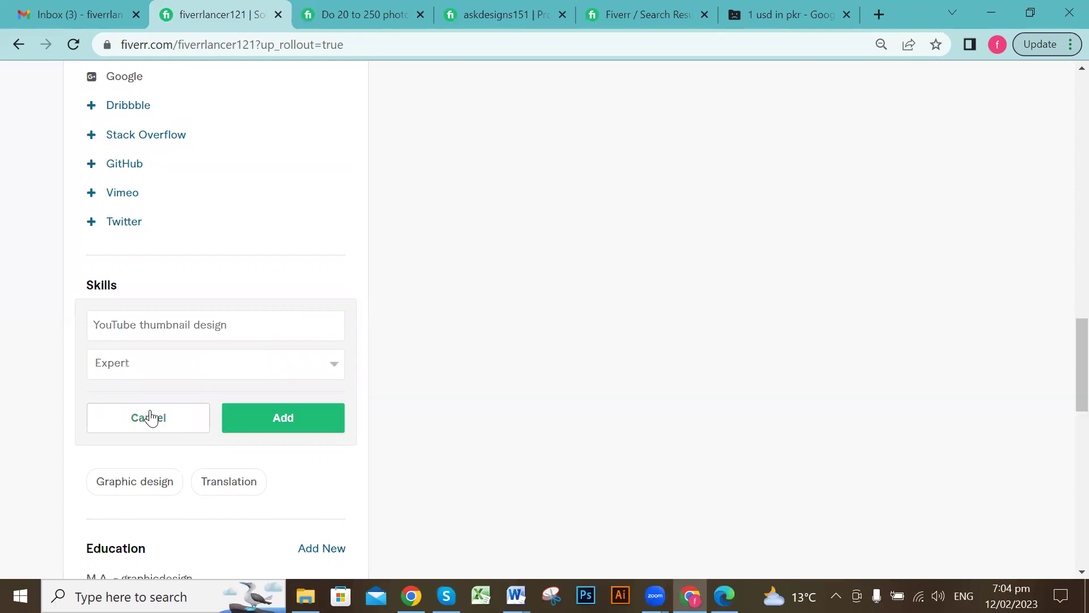
click(290, 423)
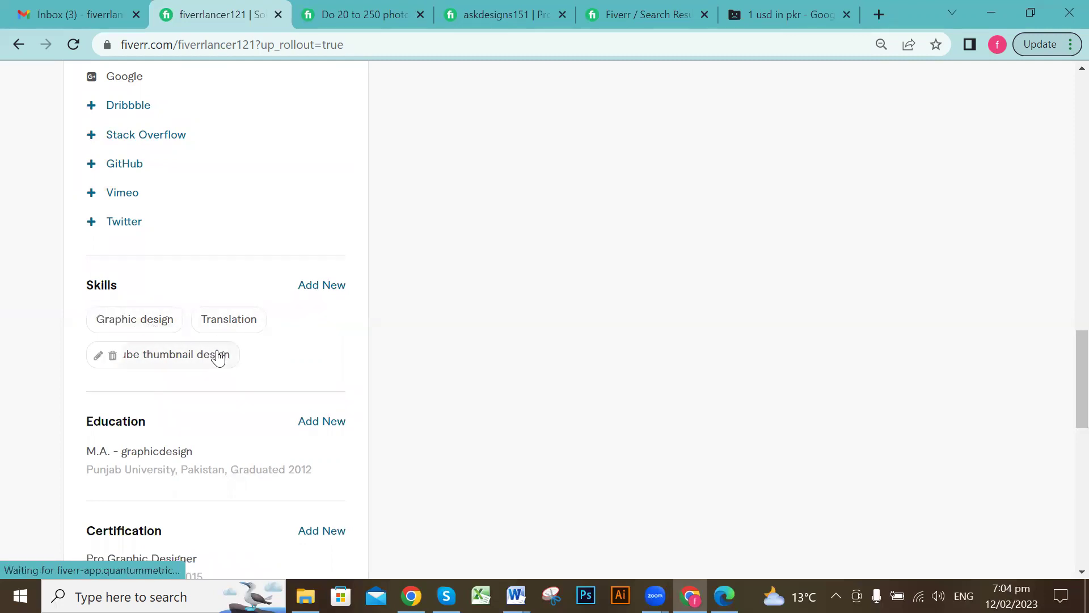
Add "Logo design" to the profile's skills with the Expert experience level
click(324, 285)
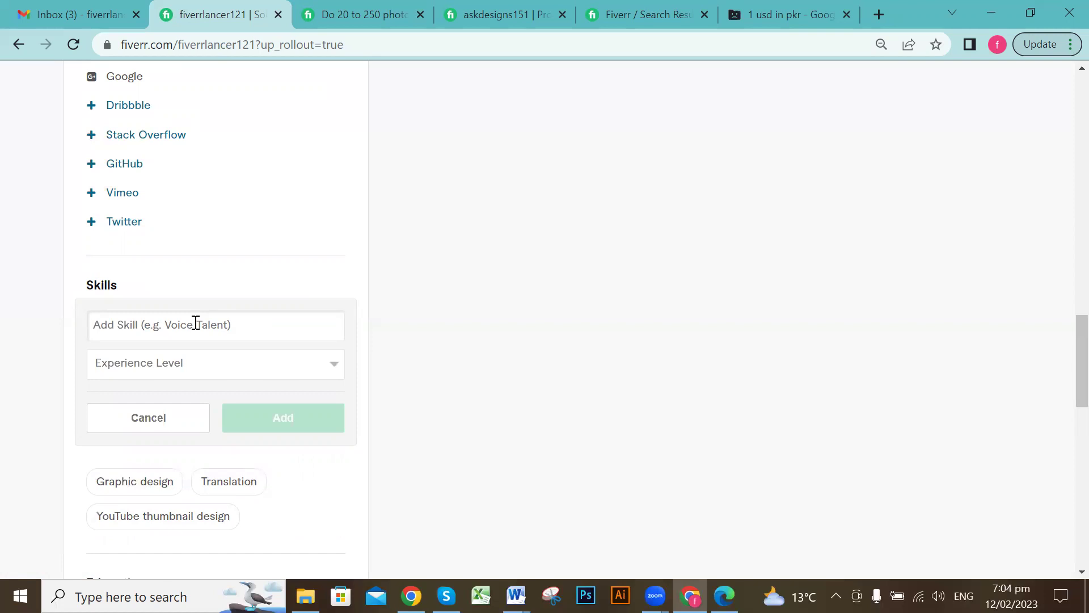
text(logo )
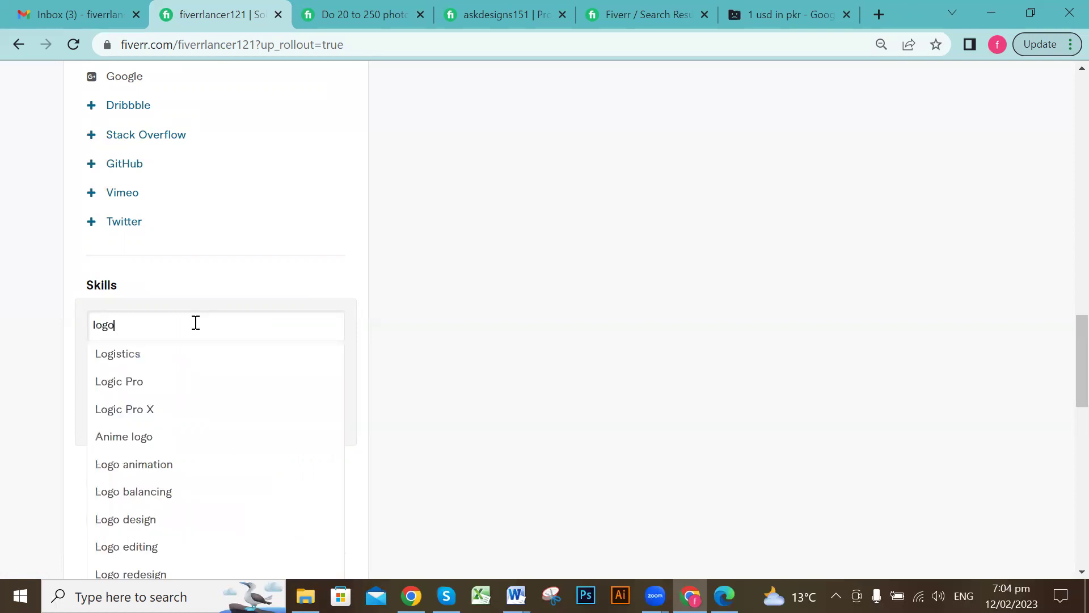
text(de)
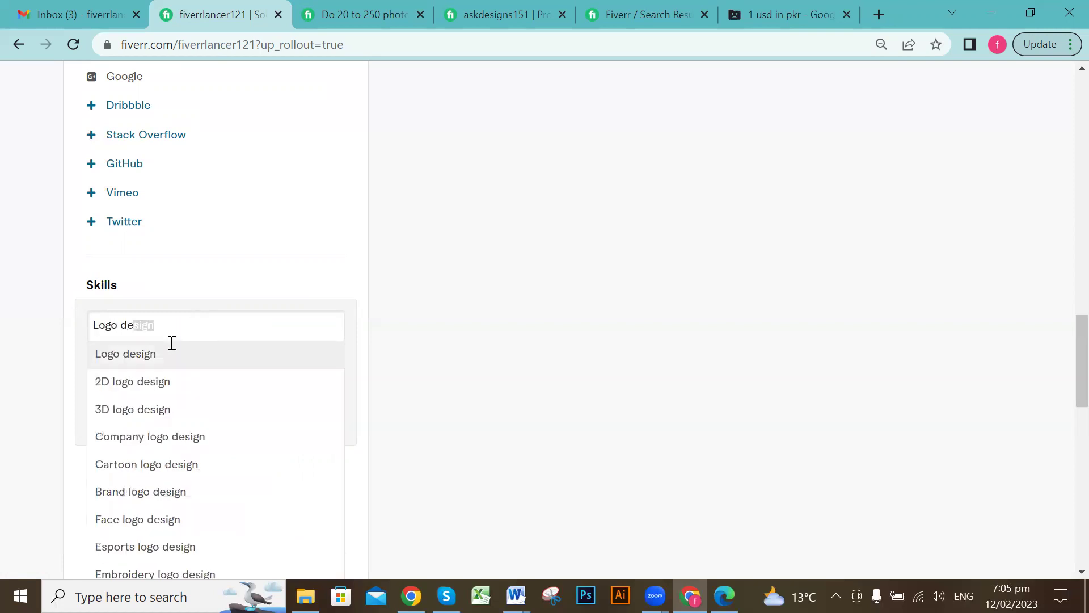
click(166, 355)
click(182, 361)
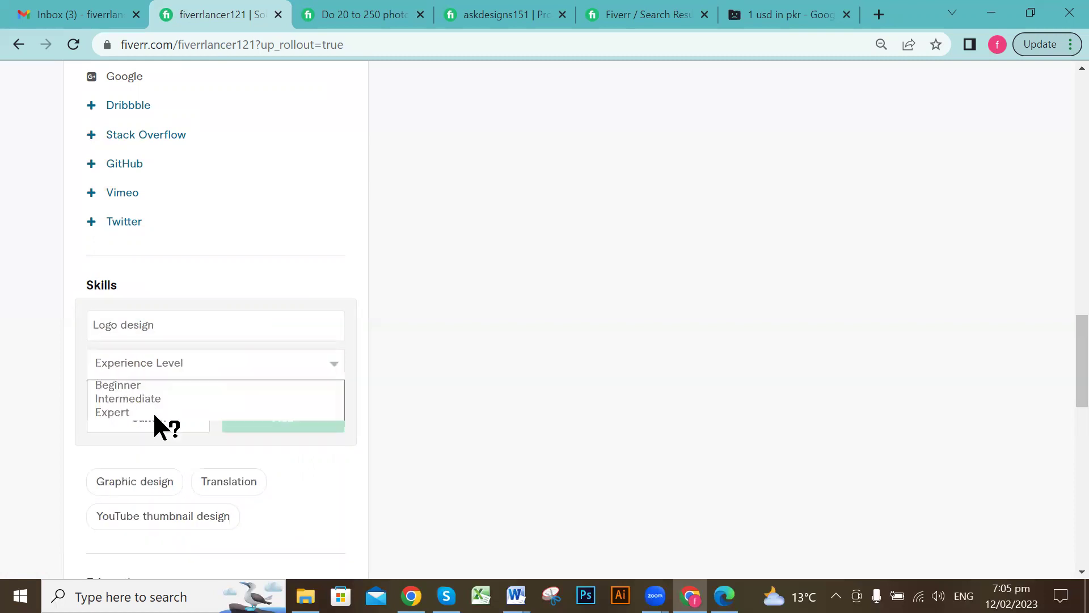
click(153, 414)
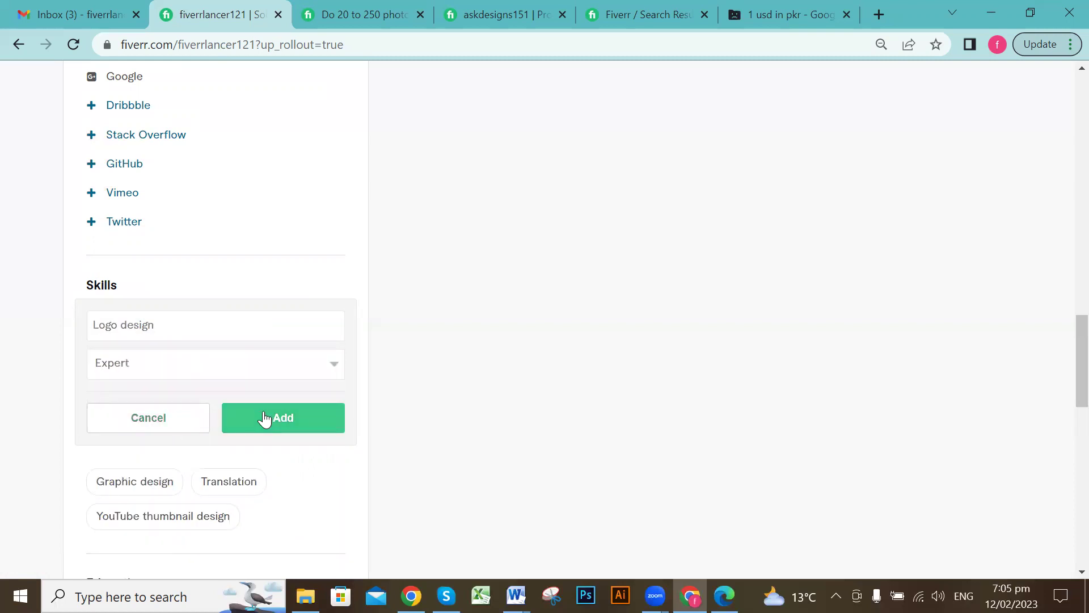
click(265, 419)
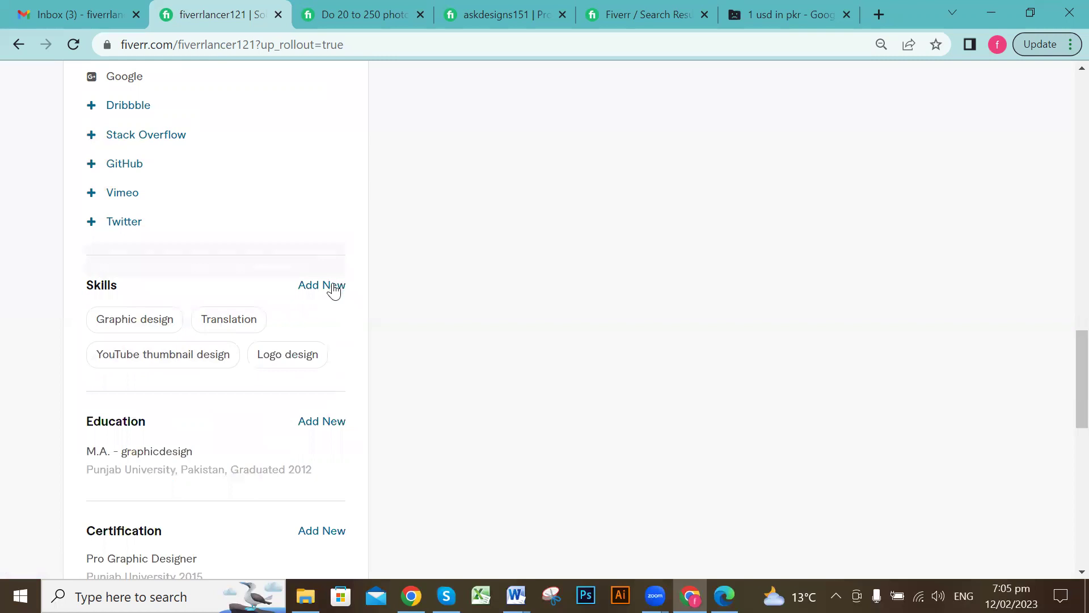
Start another skill entry and check the own background removal gig's description for a service to list
click(333, 285)
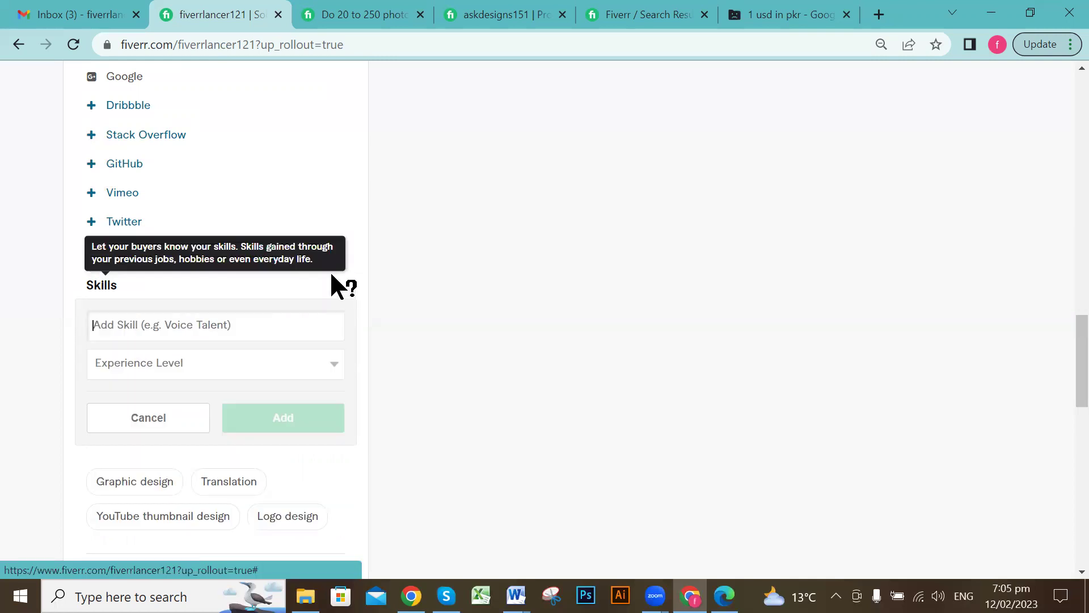
click(352, 13)
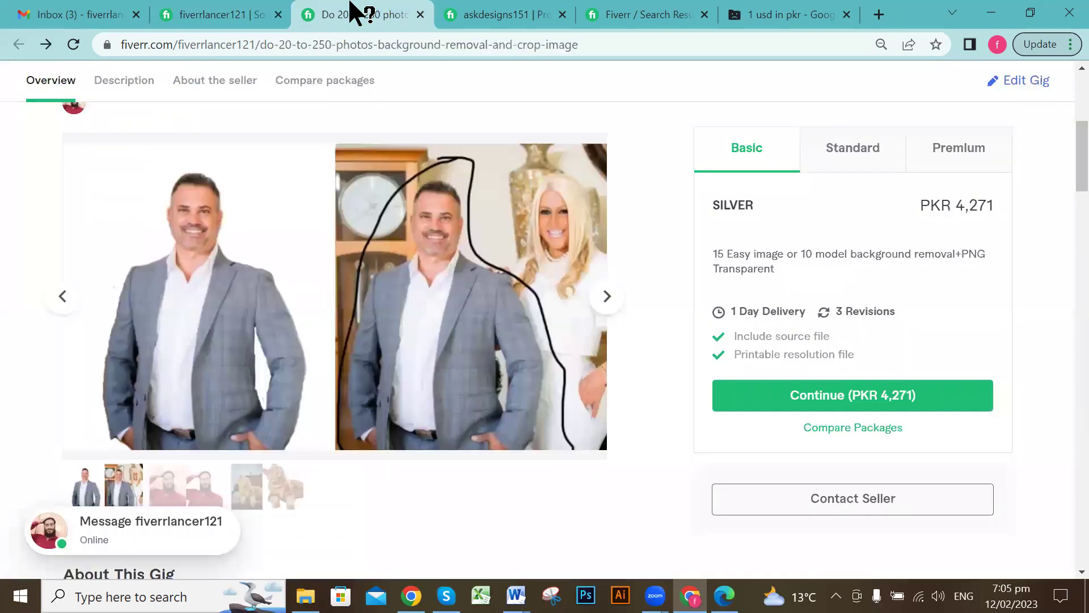
scroll(618, 227, down, 2)
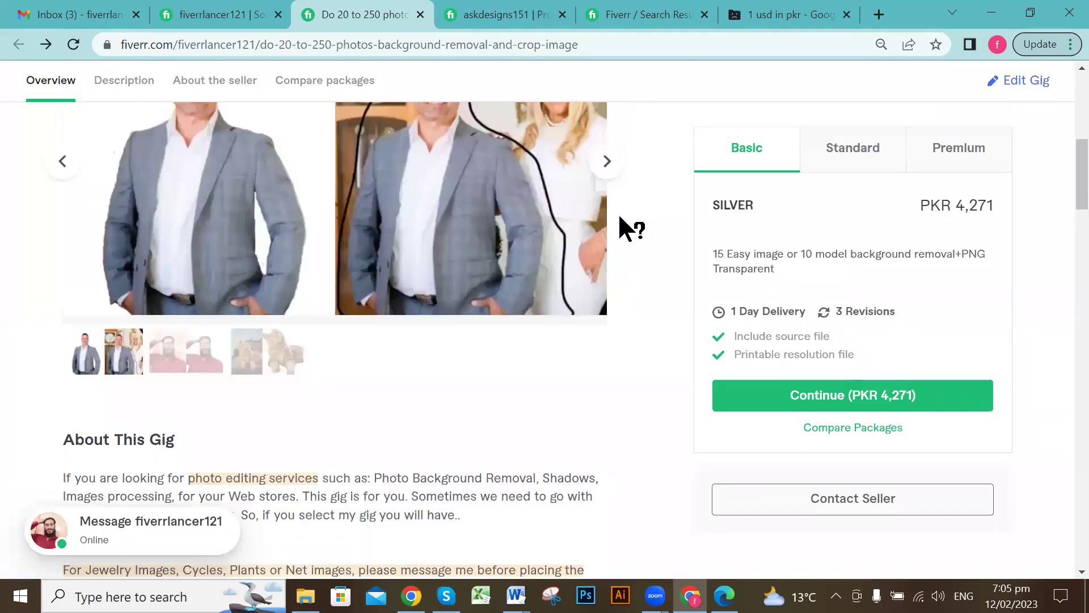
scroll(617, 212, down, 3)
click(219, 13)
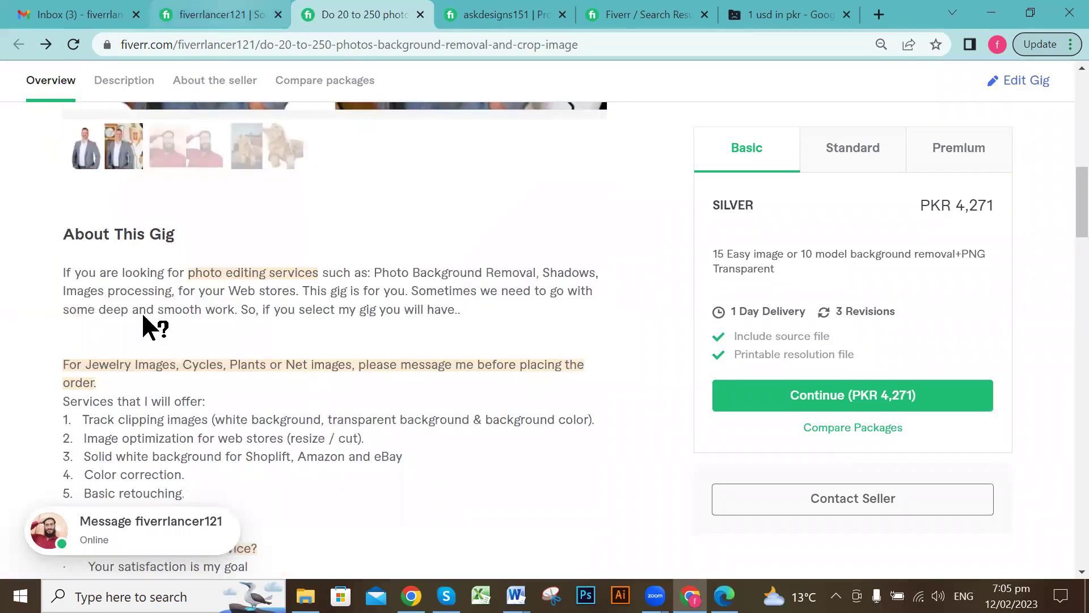
Add "Background removal" to the own profile's skills with the Expert experience level
click(168, 322)
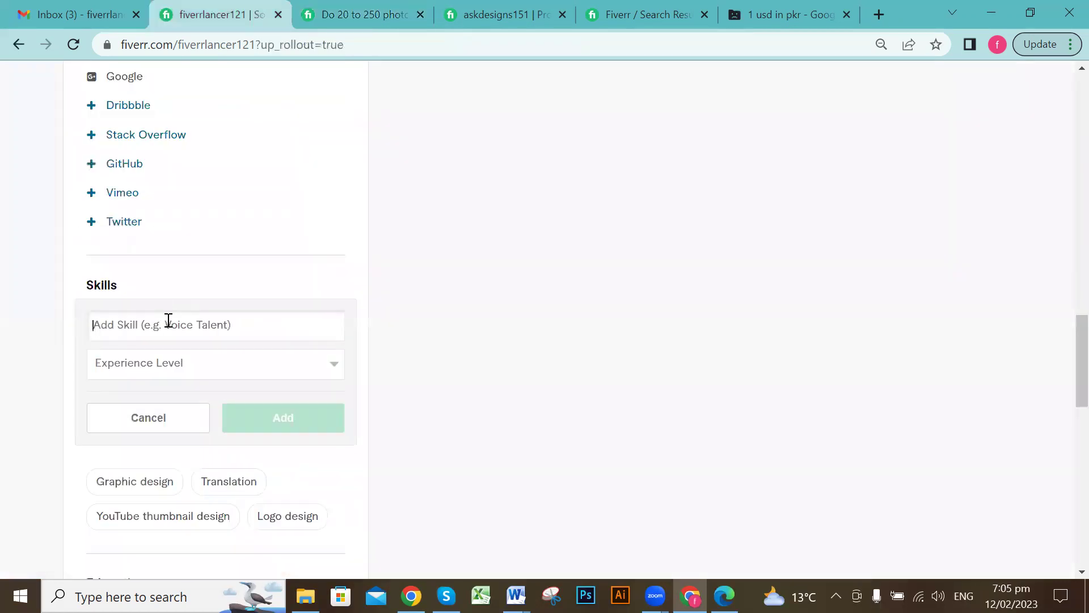
text(Back)
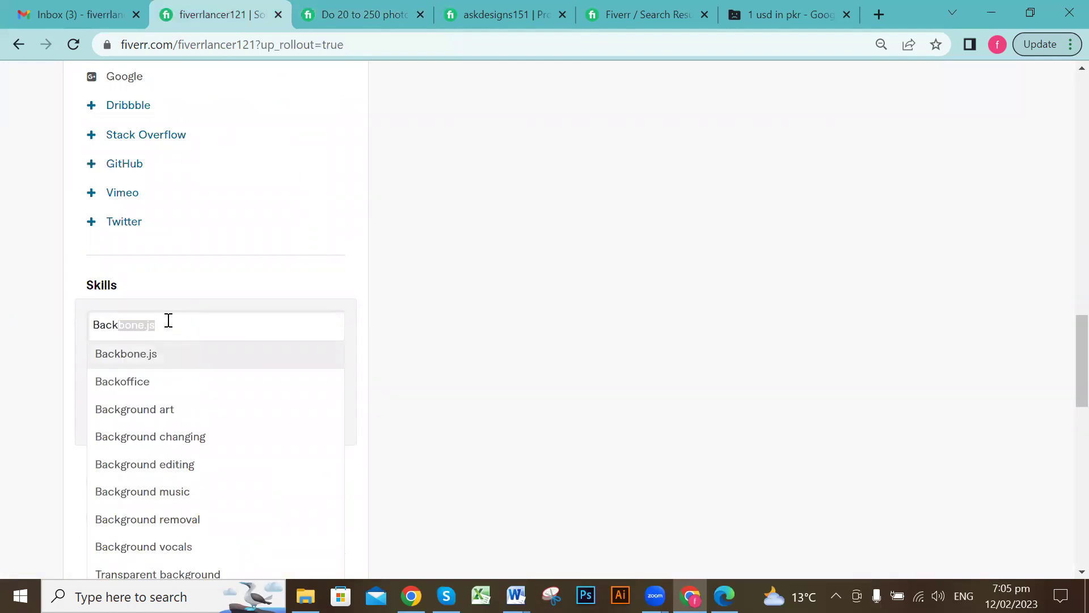
click(164, 519)
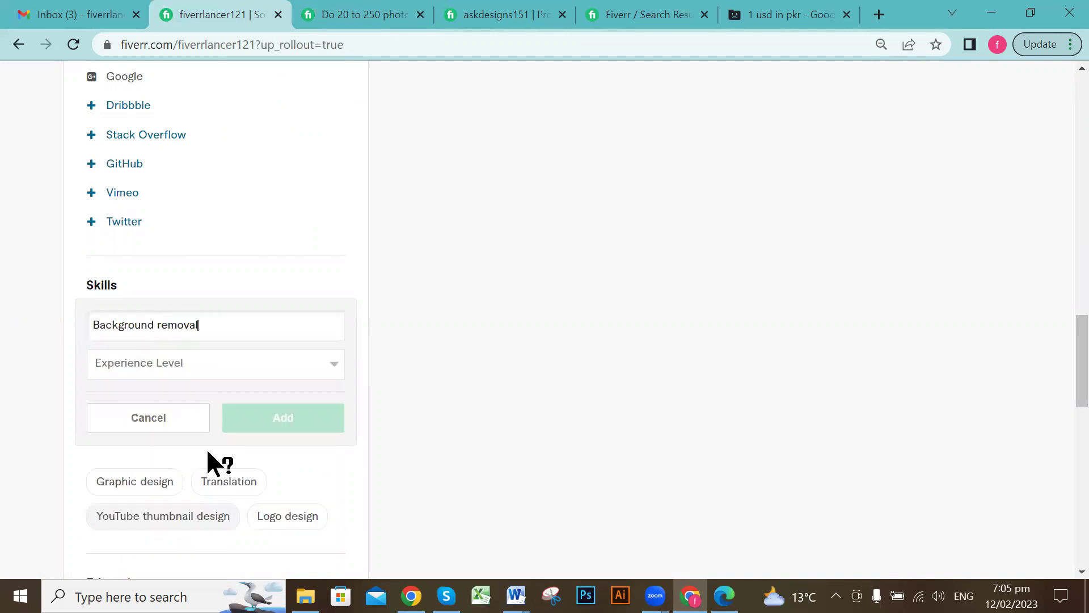
click(357, 12)
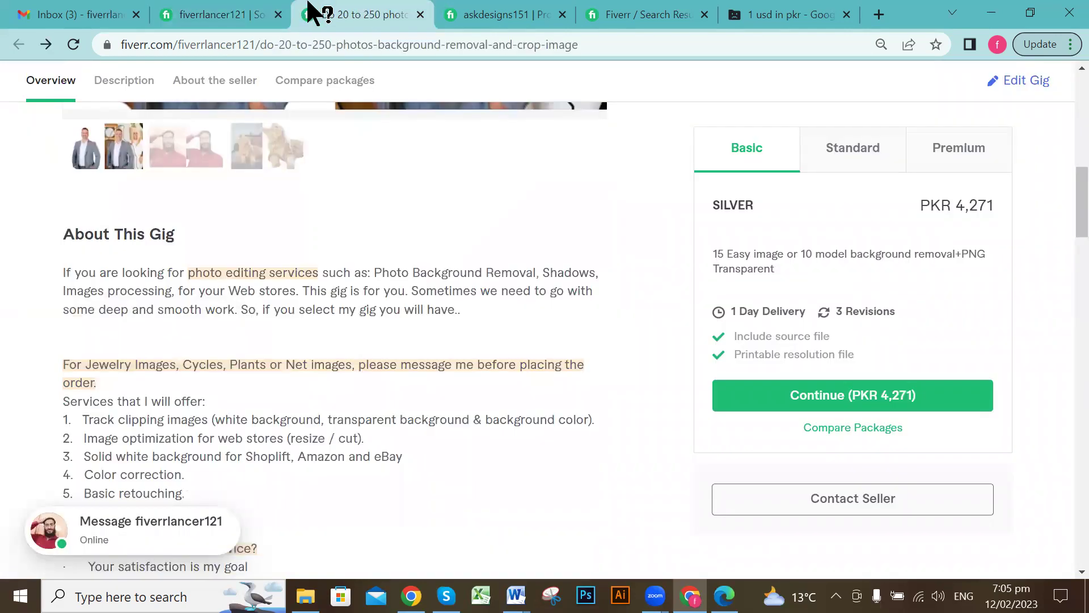
click(226, 12)
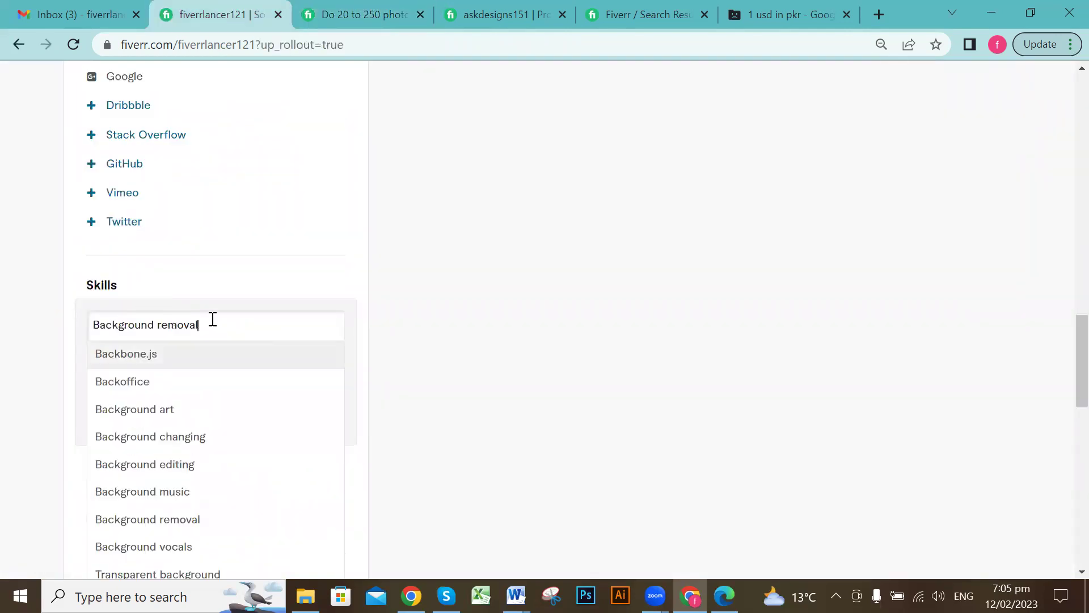
click(183, 521)
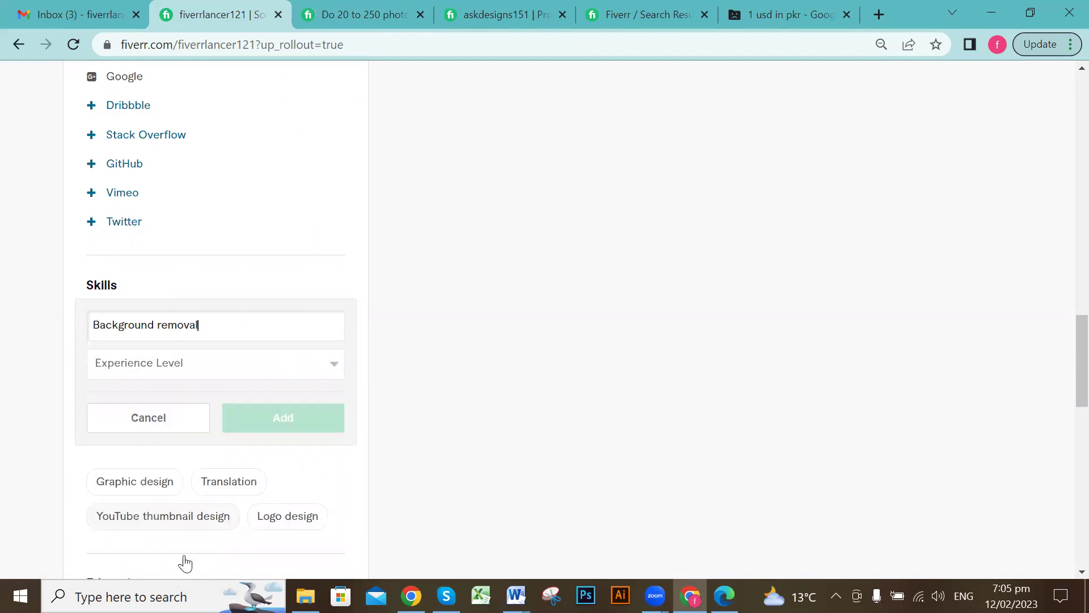
click(257, 363)
click(147, 413)
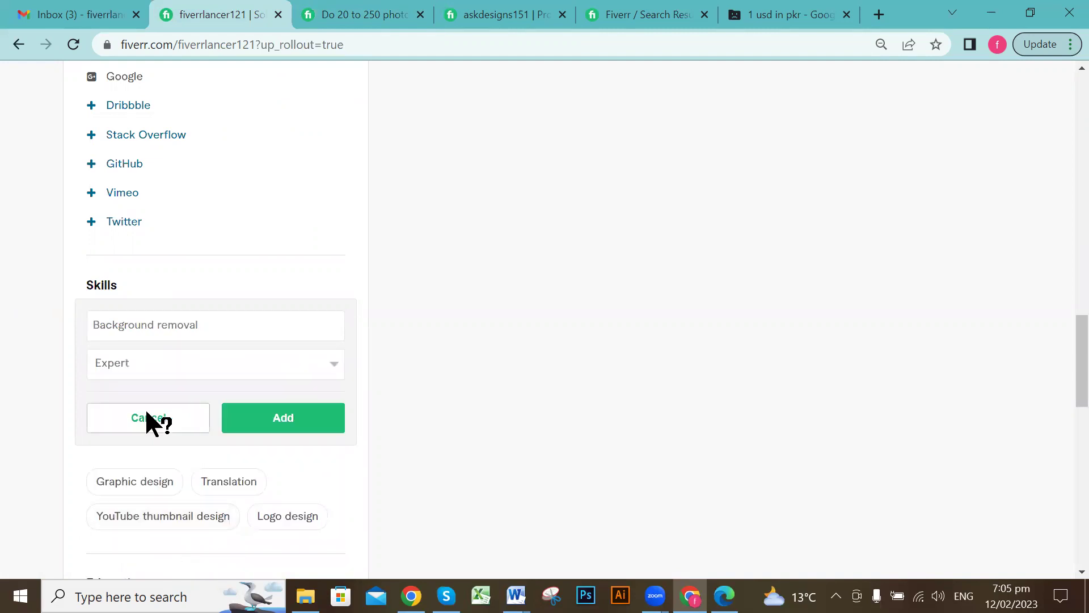
click(290, 417)
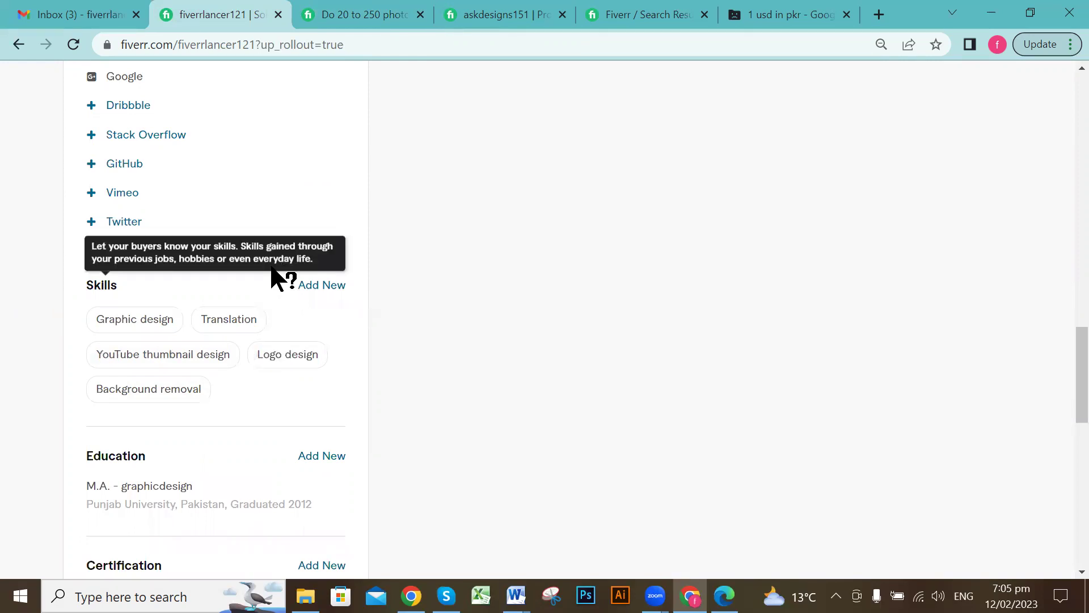
Review the own profile's skills, education and certification, followed by its one-line story, active gigs, description and languages
scroll(275, 278, down, 3)
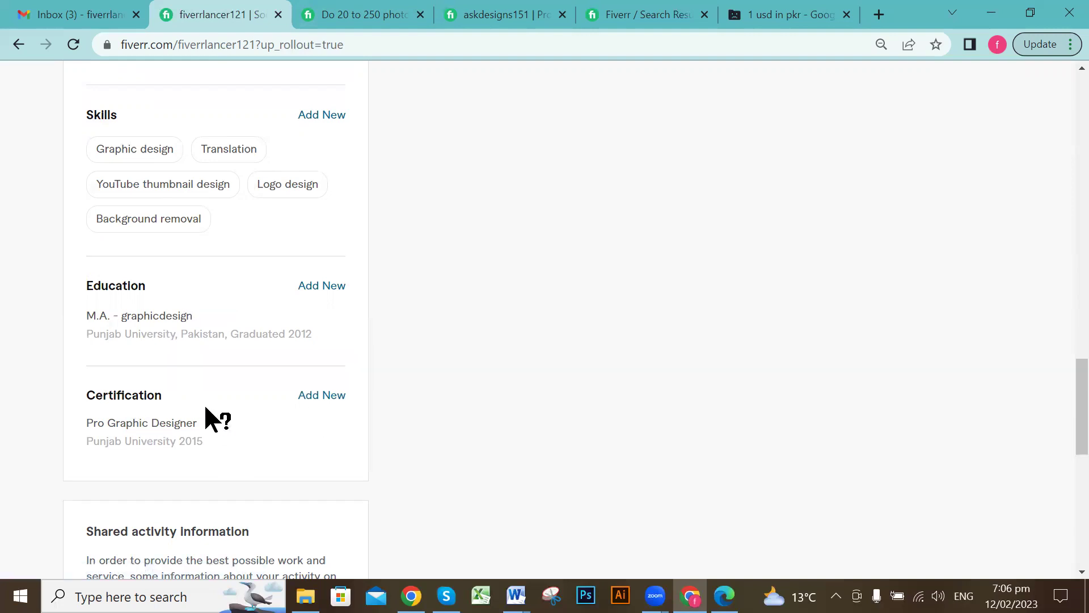
scroll(211, 403, down, 3)
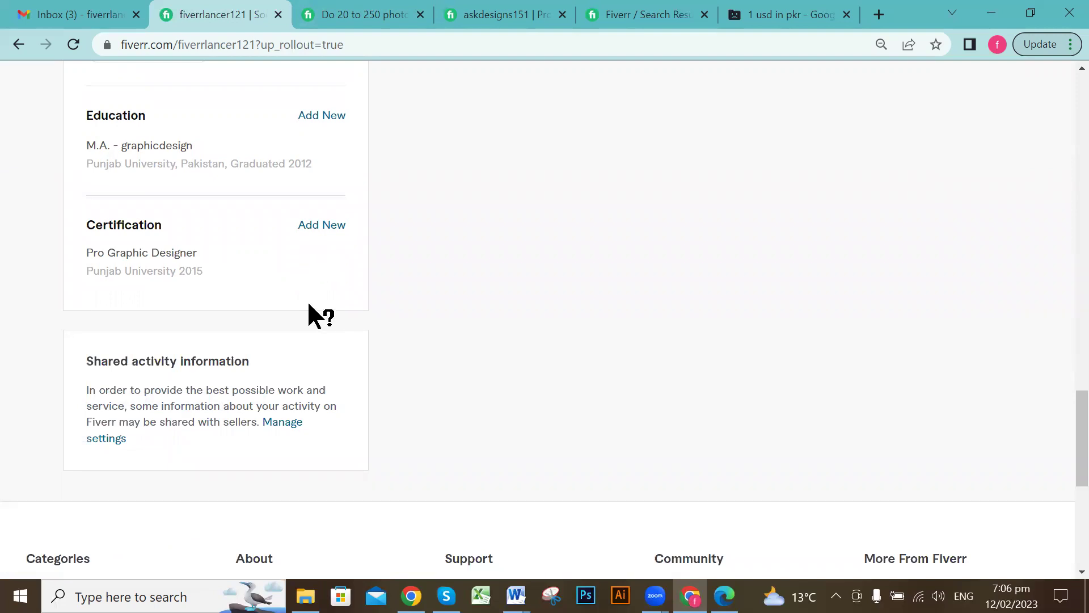
scroll(308, 300, up, 15)
scroll(312, 295, up, 5)
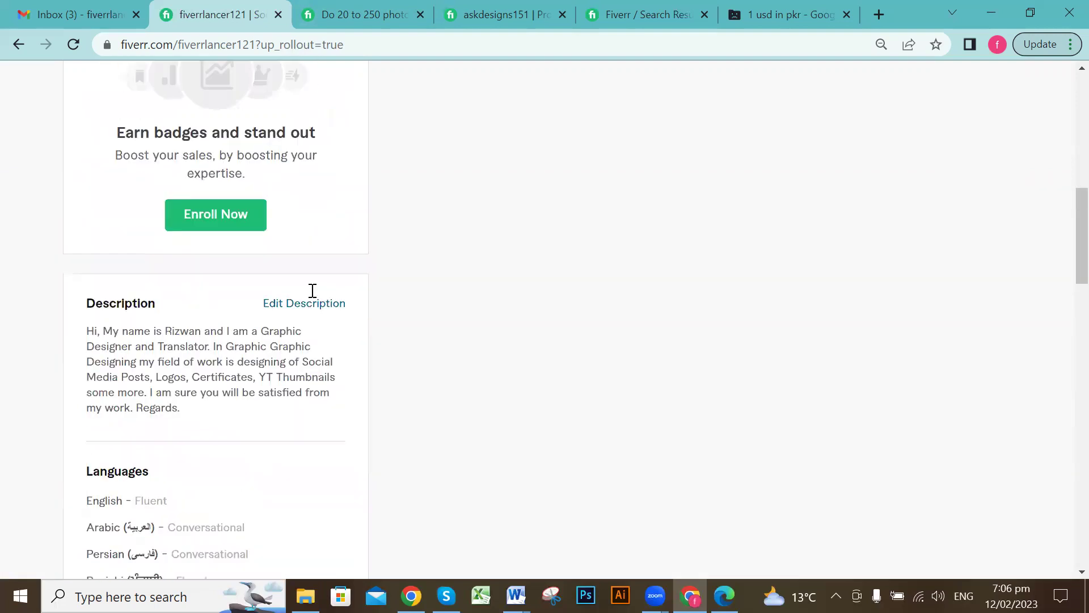
scroll(312, 295, up, 6)
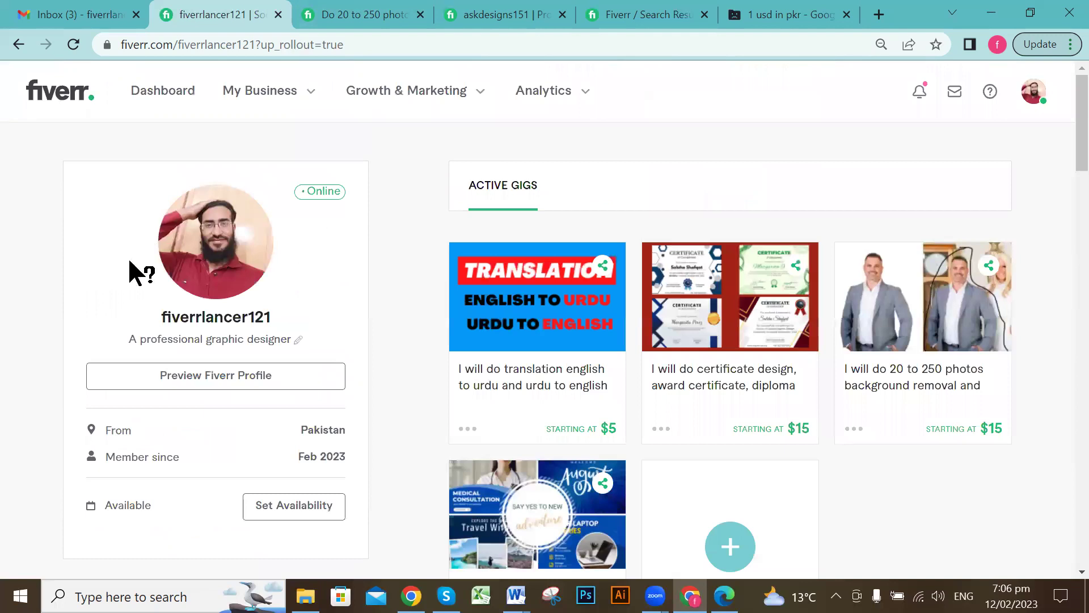
scroll(129, 260, down, 1)
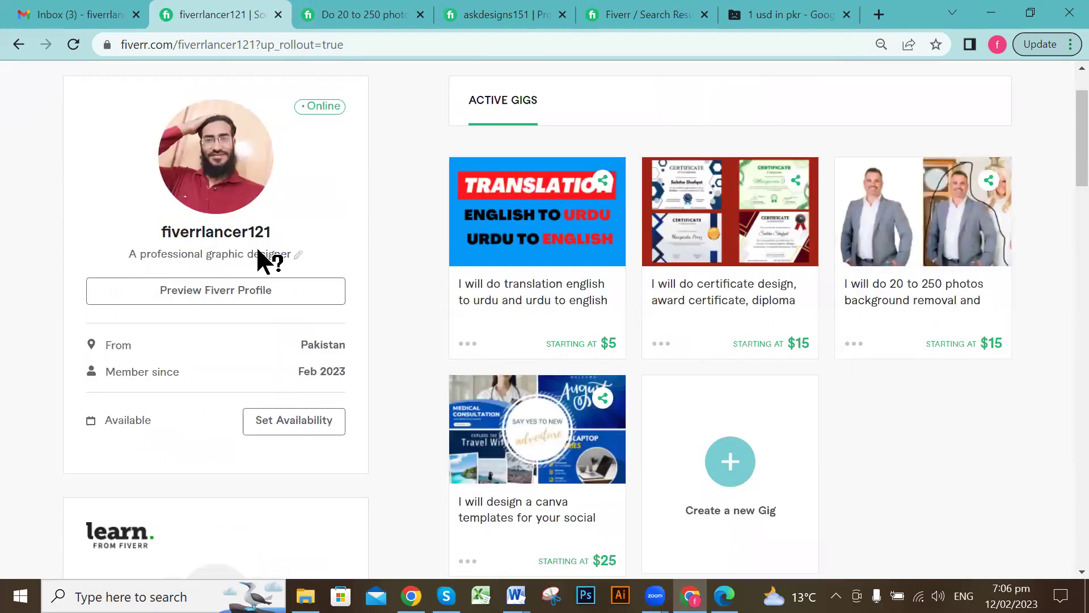
click(204, 281)
scroll(240, 297, down, 10)
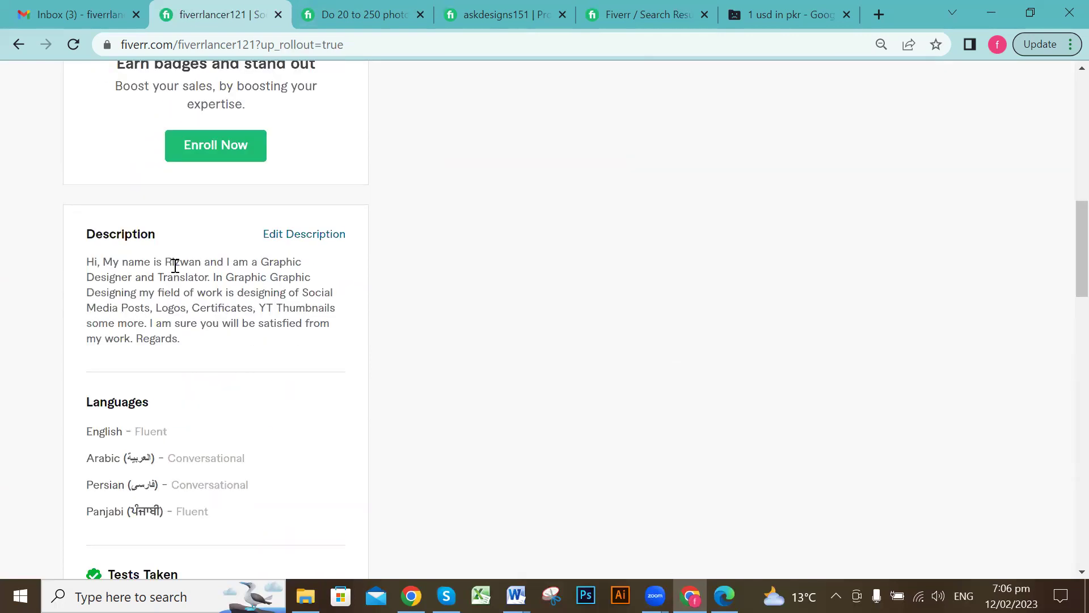
Switch to the Level 2 seller's profile and examine its description, skills, education, certification and review ratings
click(485, 5)
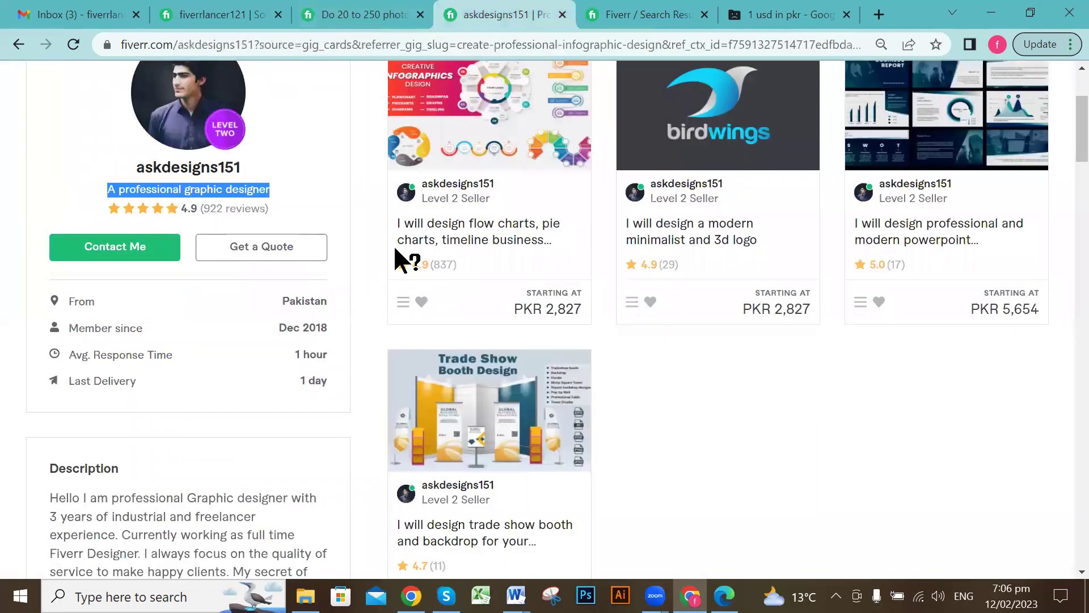
scroll(223, 342, down, 1)
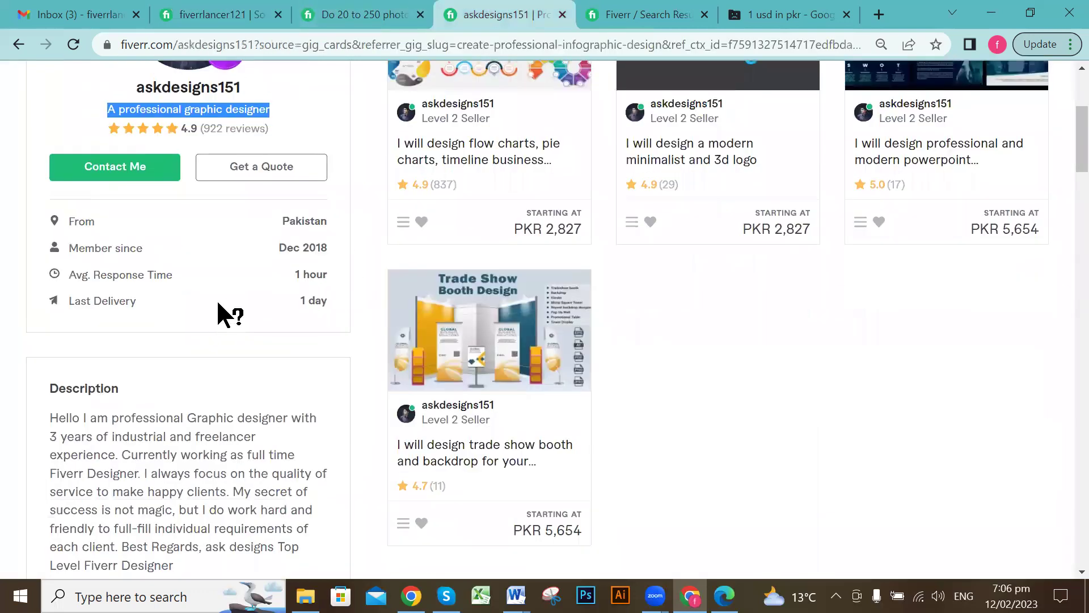
scroll(218, 303, down, 8)
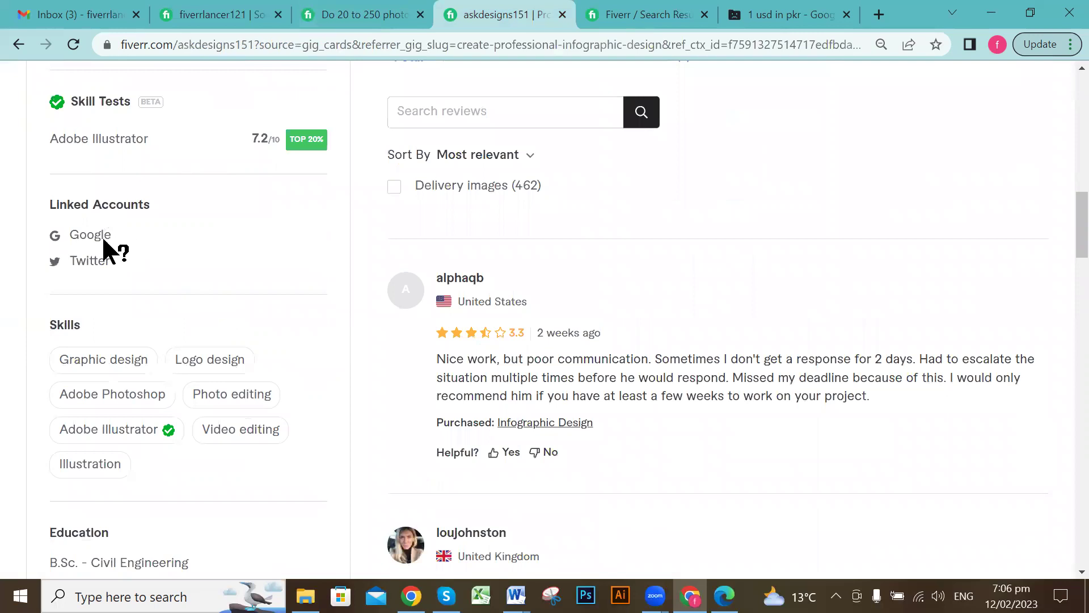
scroll(103, 241, down, 1)
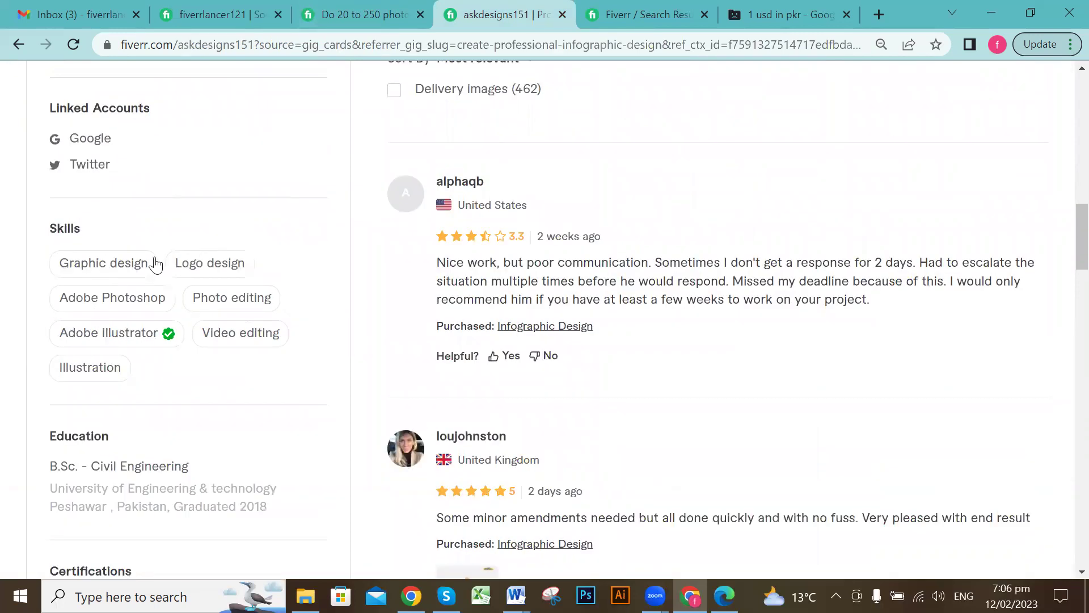
scroll(176, 283, down, 5)
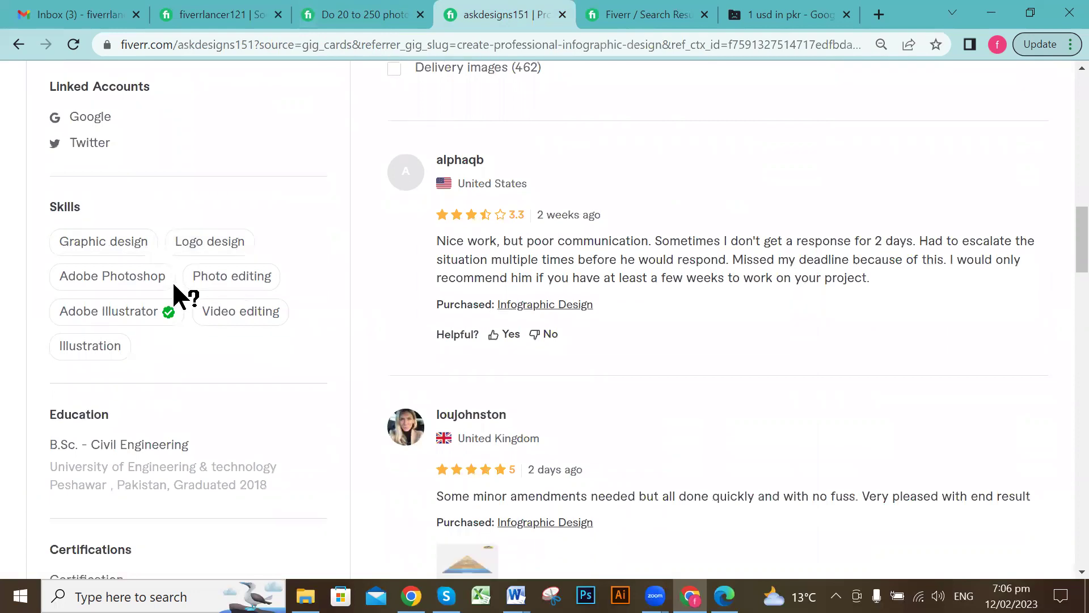
scroll(175, 263, up, 1)
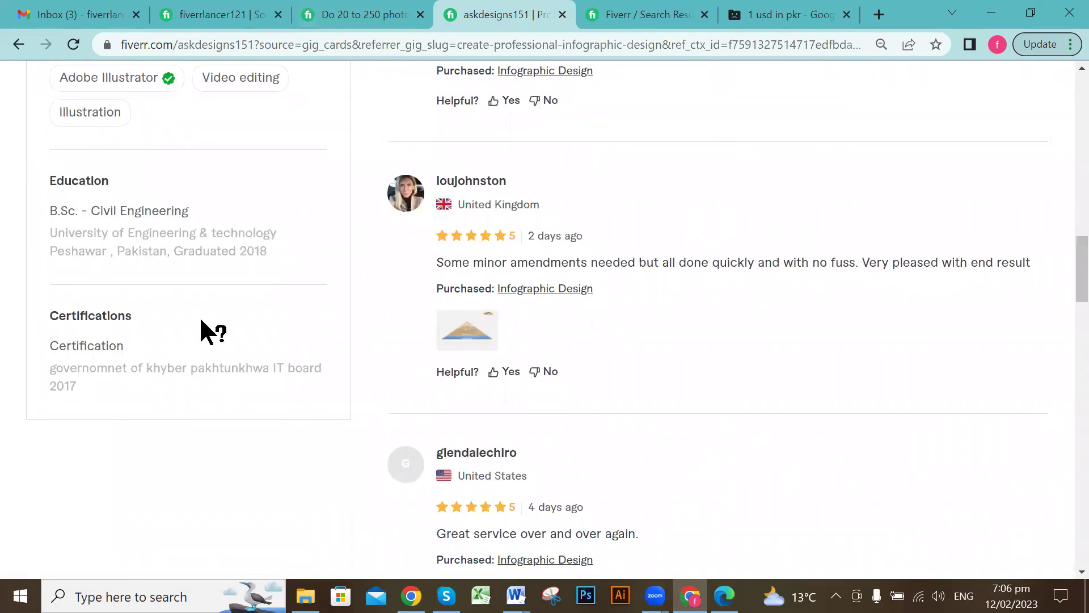
scroll(220, 259, up, 1)
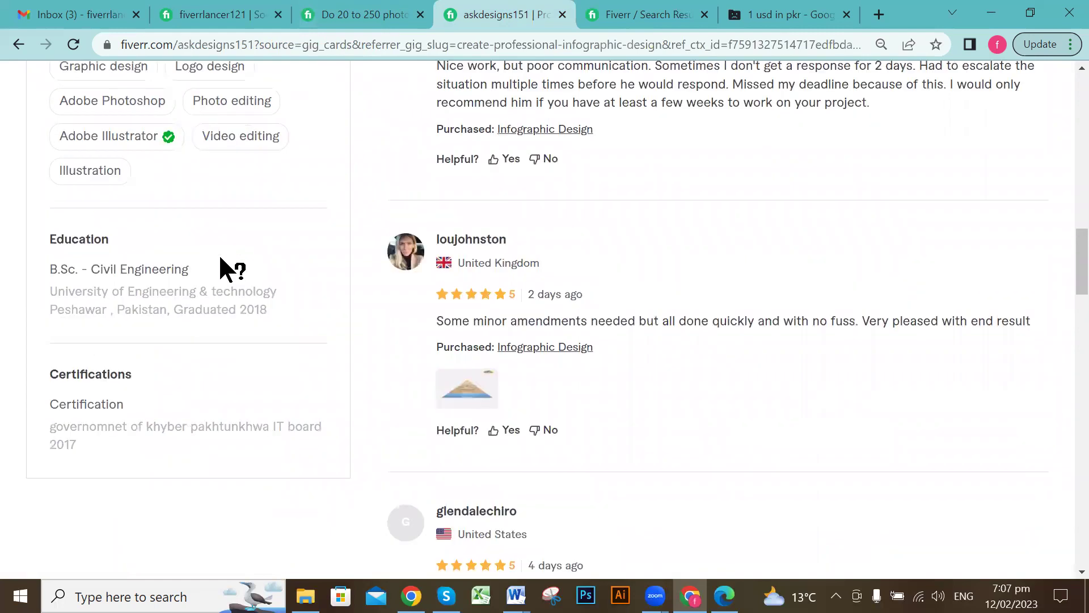
scroll(222, 255, up, 1)
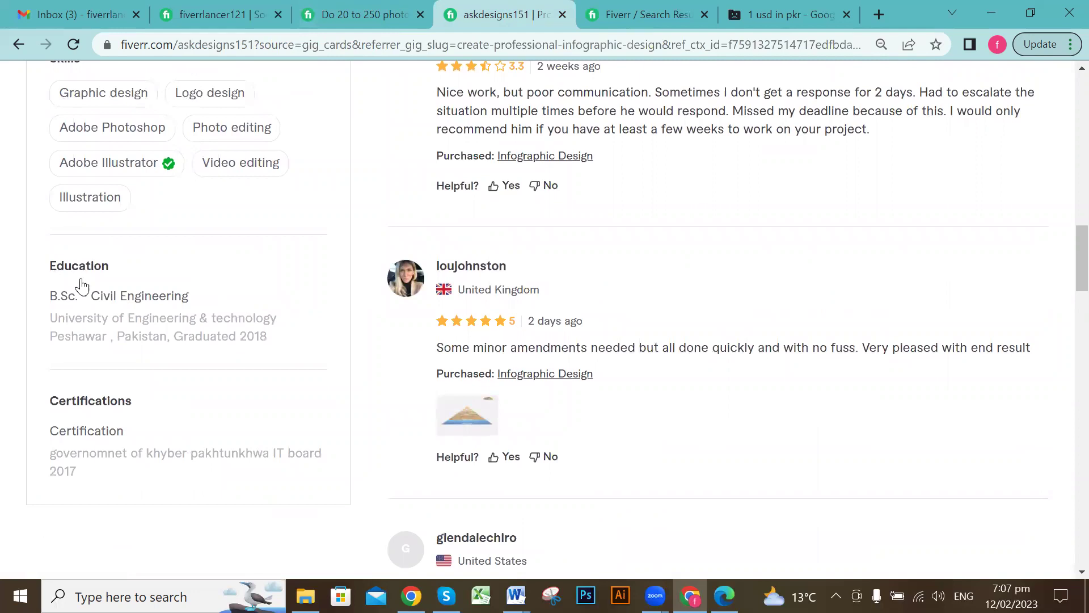
scroll(267, 277, up, 2)
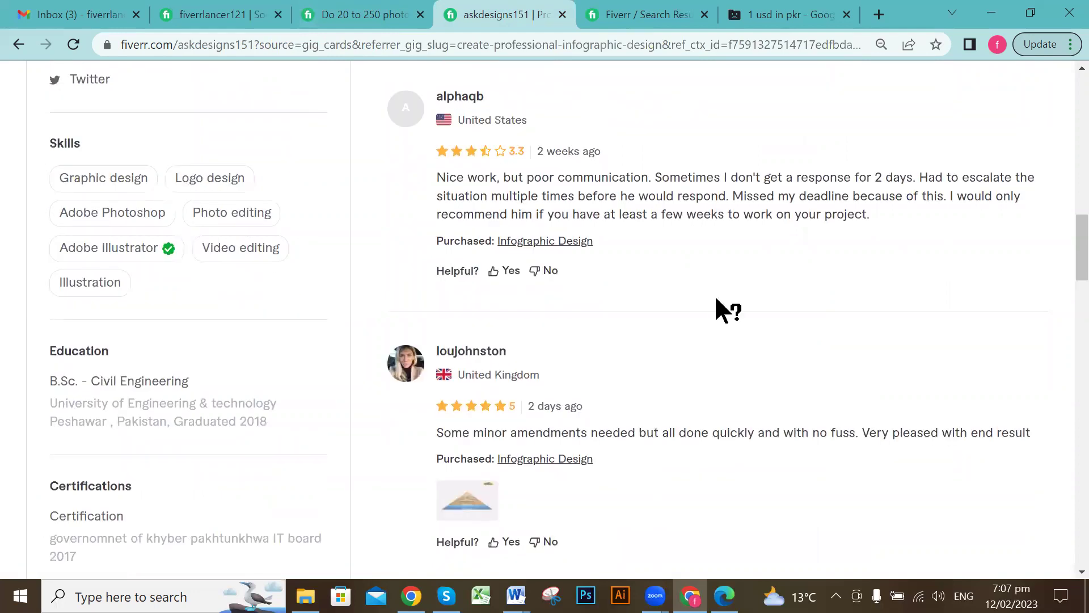
scroll(728, 306, up, 5)
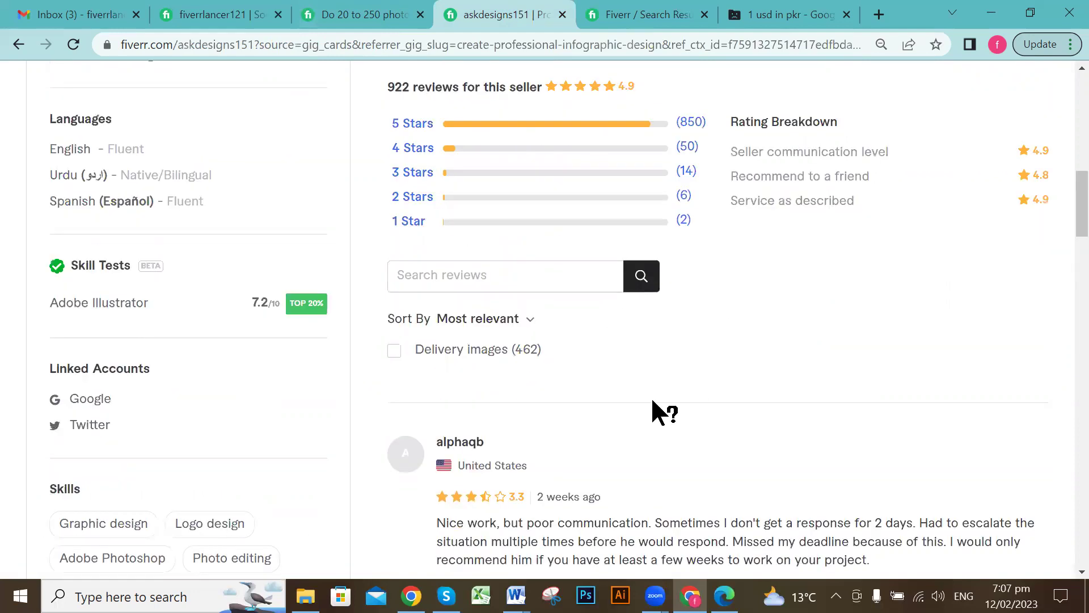
scroll(512, 326, up, 9)
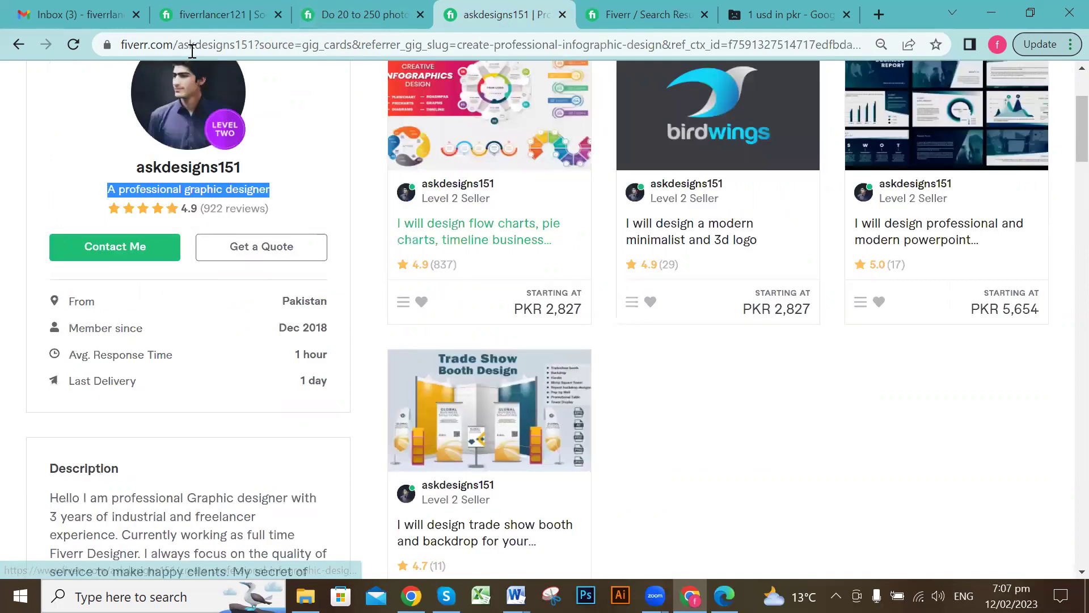
Return to the own seller profile and review its description, active gigs and one-line story
click(213, 14)
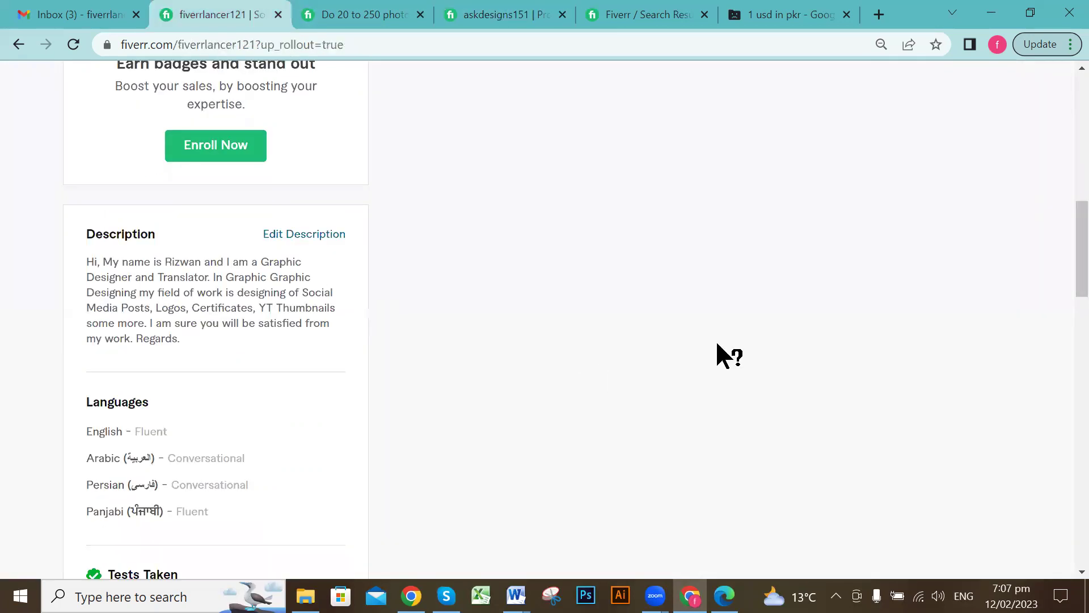
scroll(718, 344, up, 5)
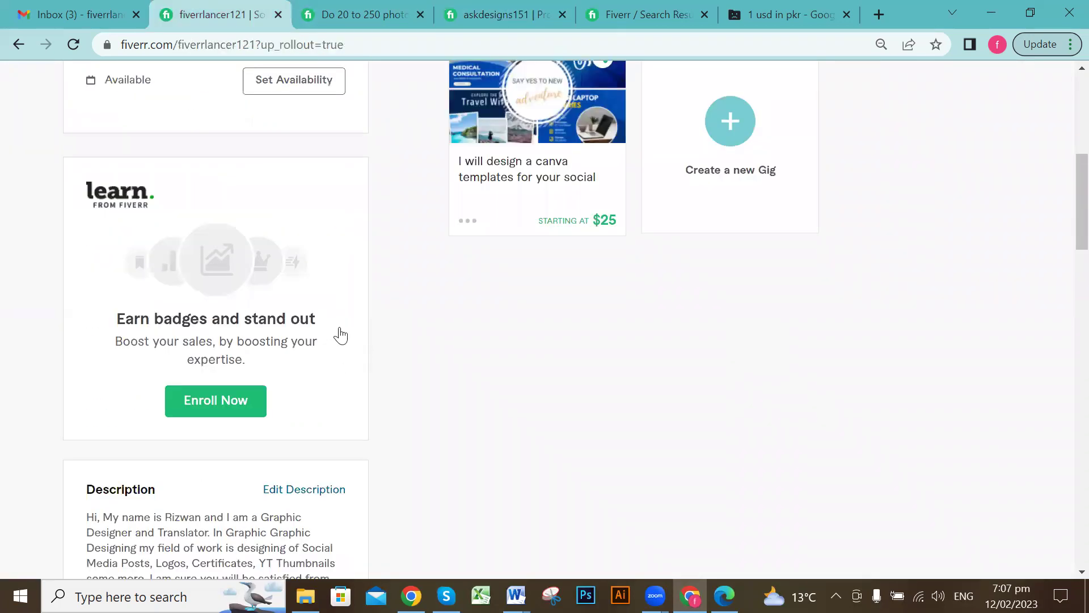
scroll(341, 336, up, 4)
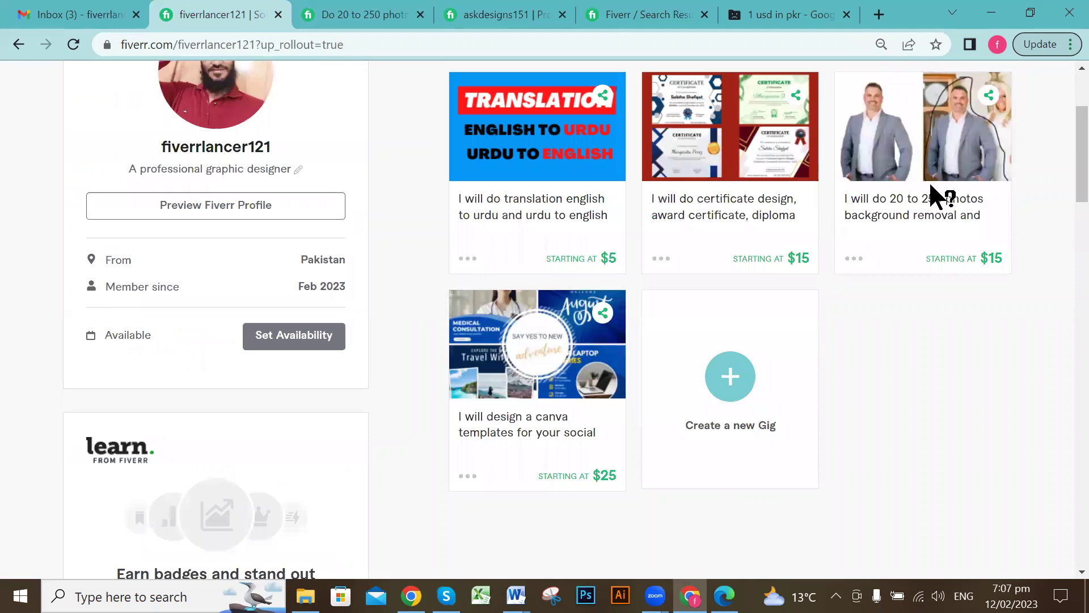
scroll(1060, 276, up, 3)
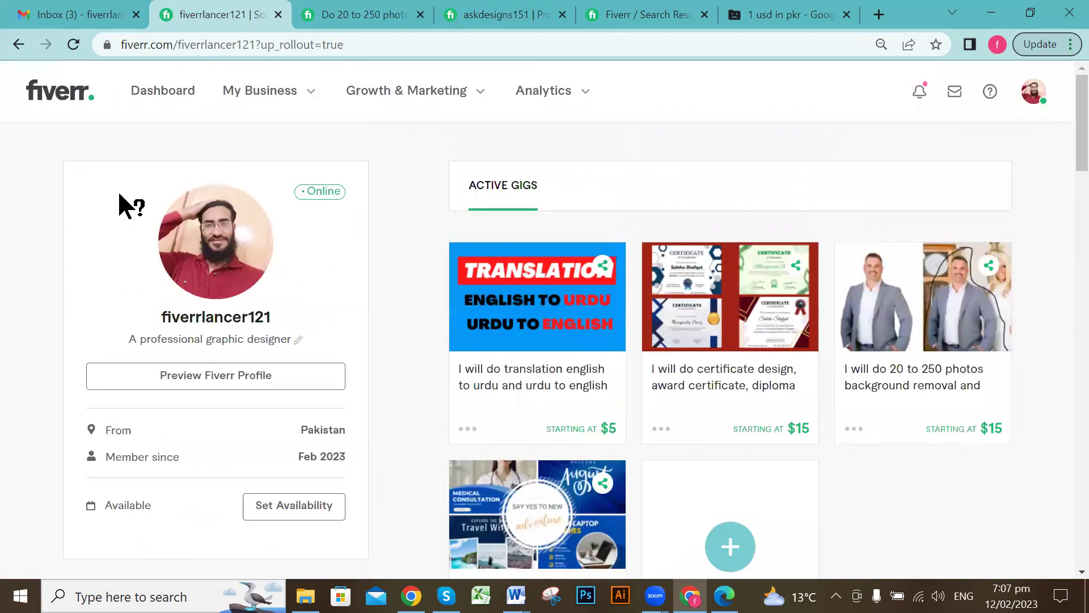
Open the own gigs management page, followed by the seller dashboard
click(307, 96)
click(232, 179)
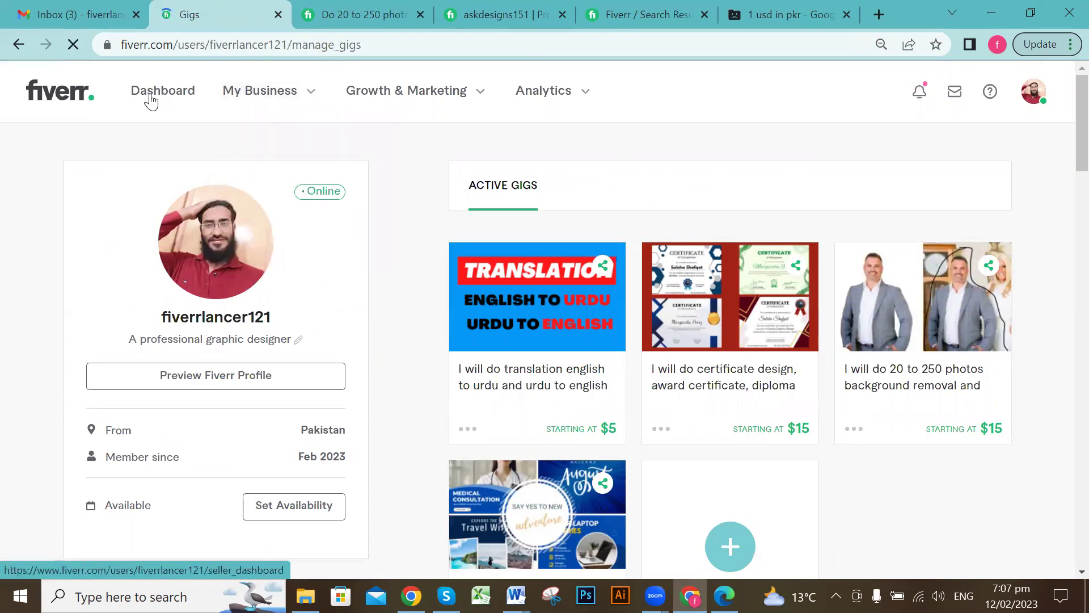
click(106, 102)
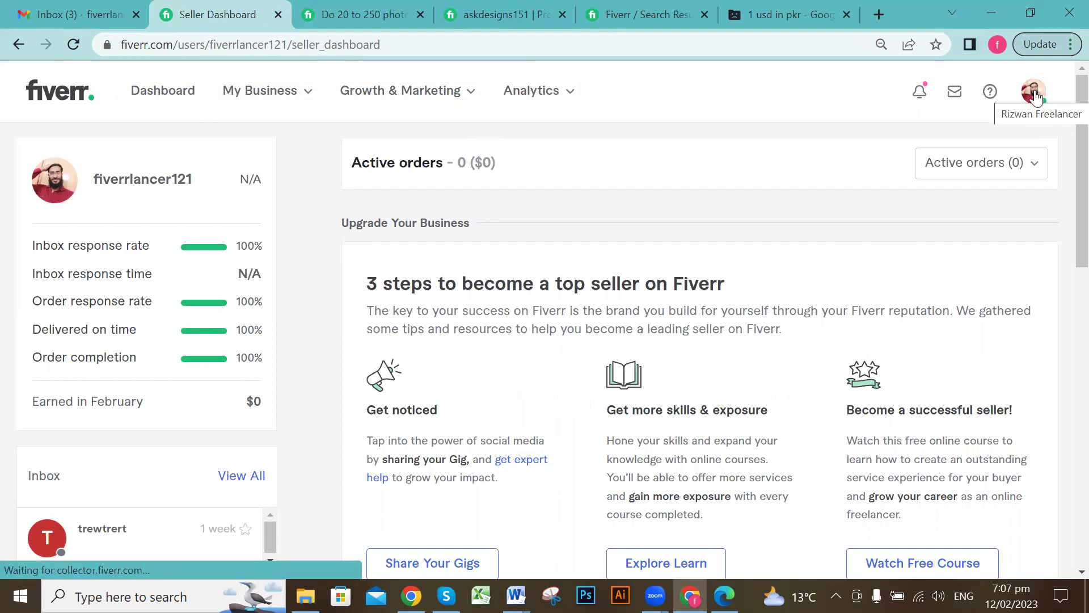
click(167, 103)
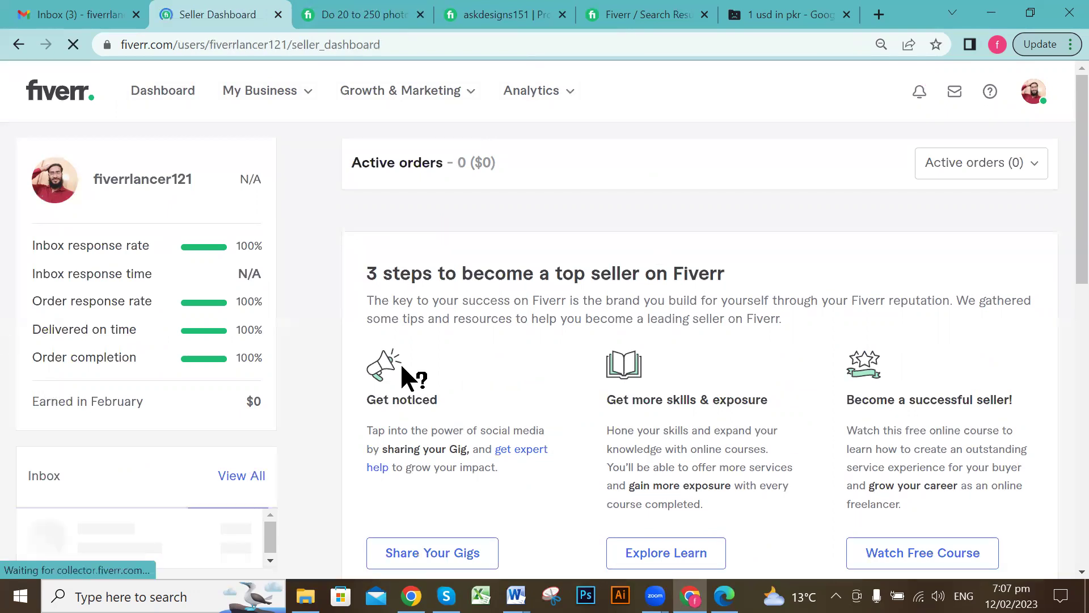
Examine the seller dashboard's performance rates, inbox, social network links and the three steps to become a top seller
scroll(595, 325, down, 1)
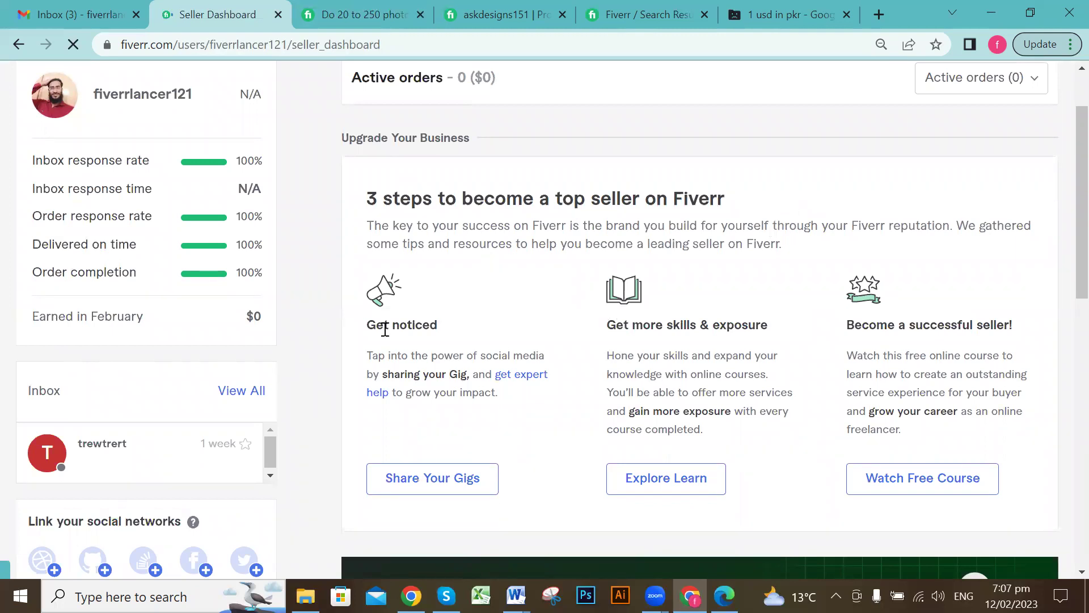
scroll(580, 252, down, 1)
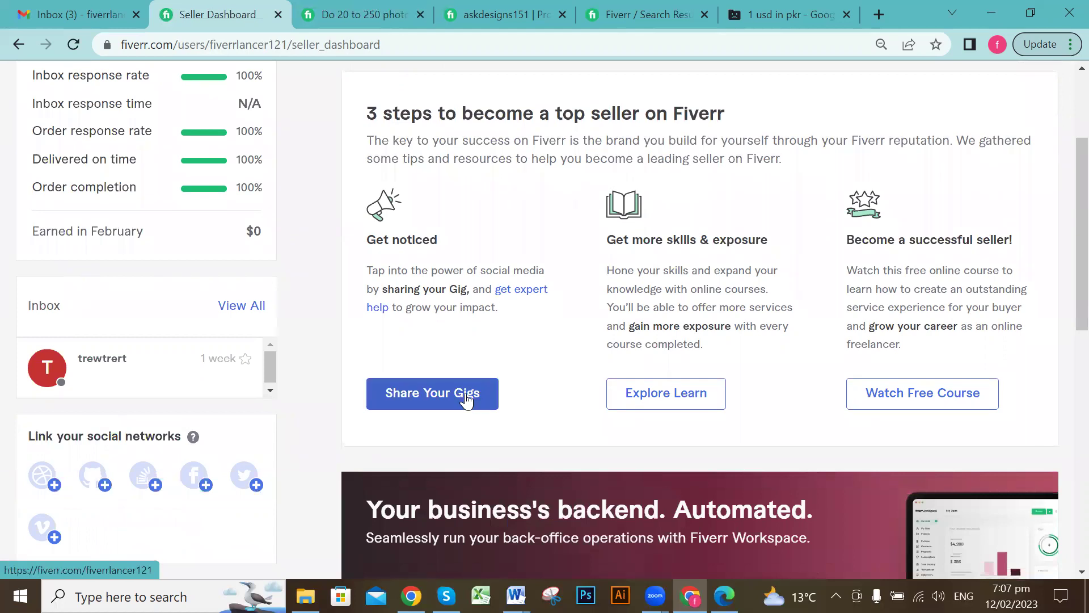
click(931, 400)
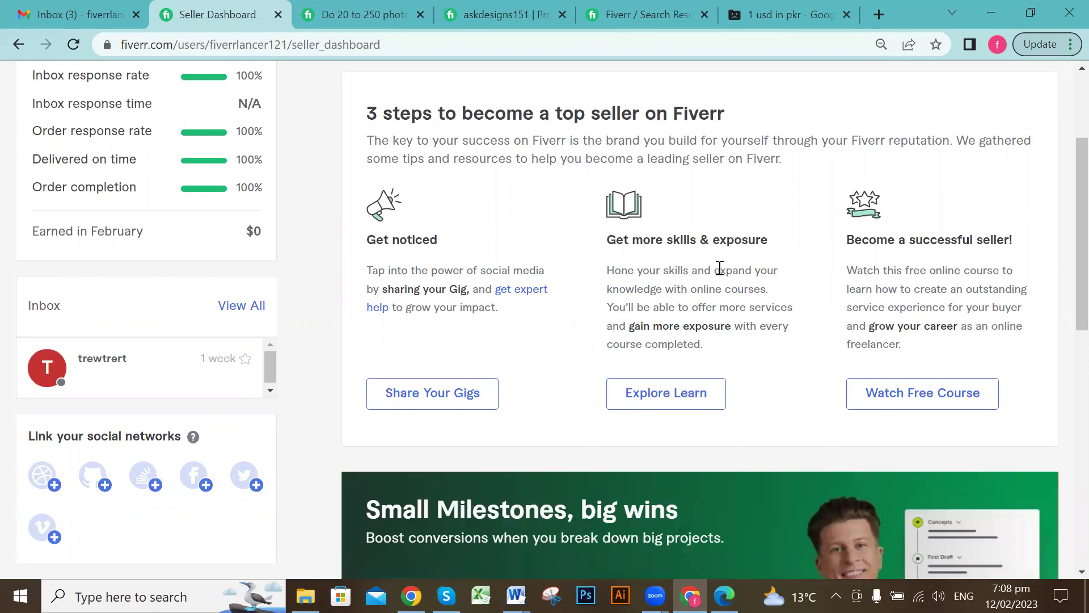
scroll(719, 268, down, 1)
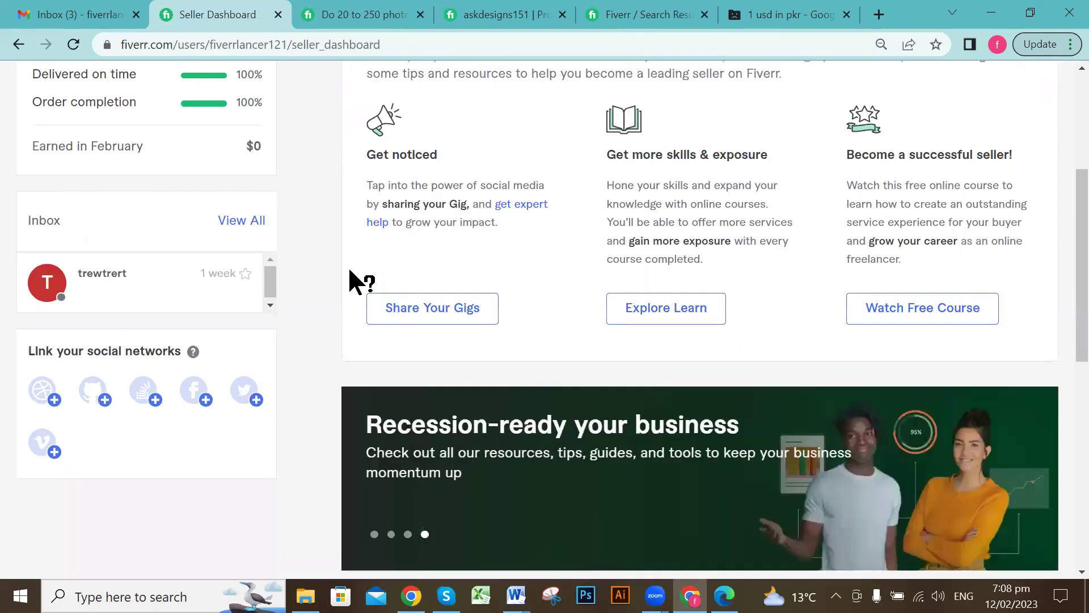
scroll(744, 278, up, 1)
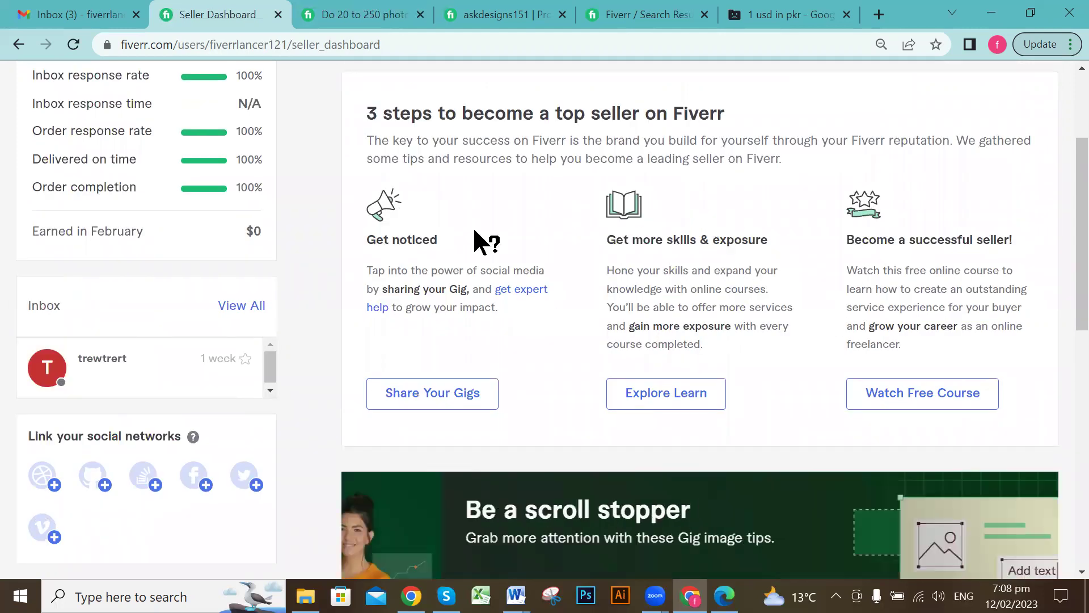
scroll(474, 237, down, 5)
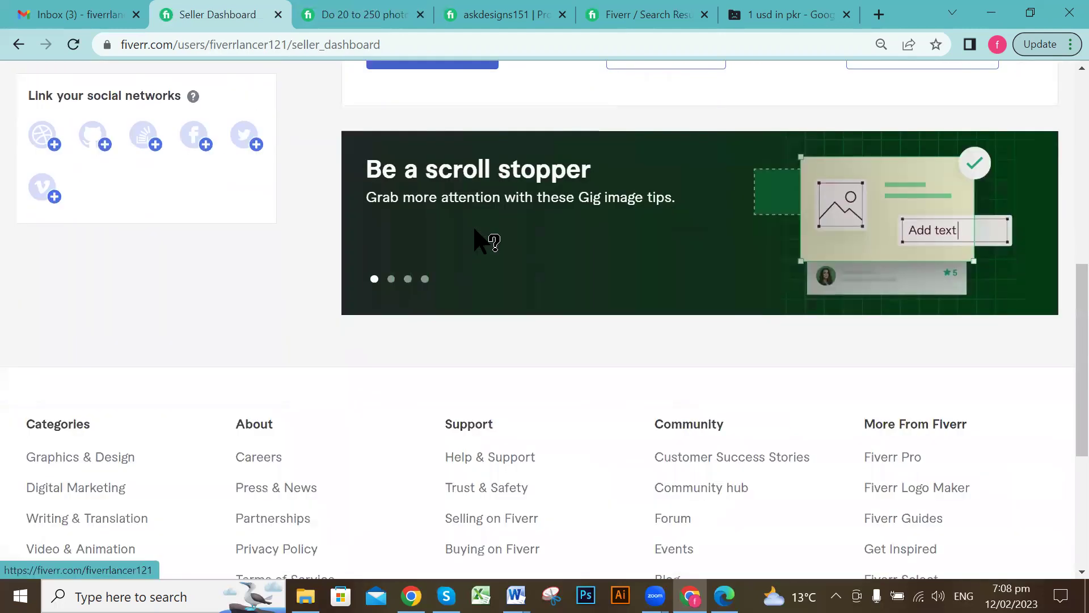
scroll(484, 238, down, 5)
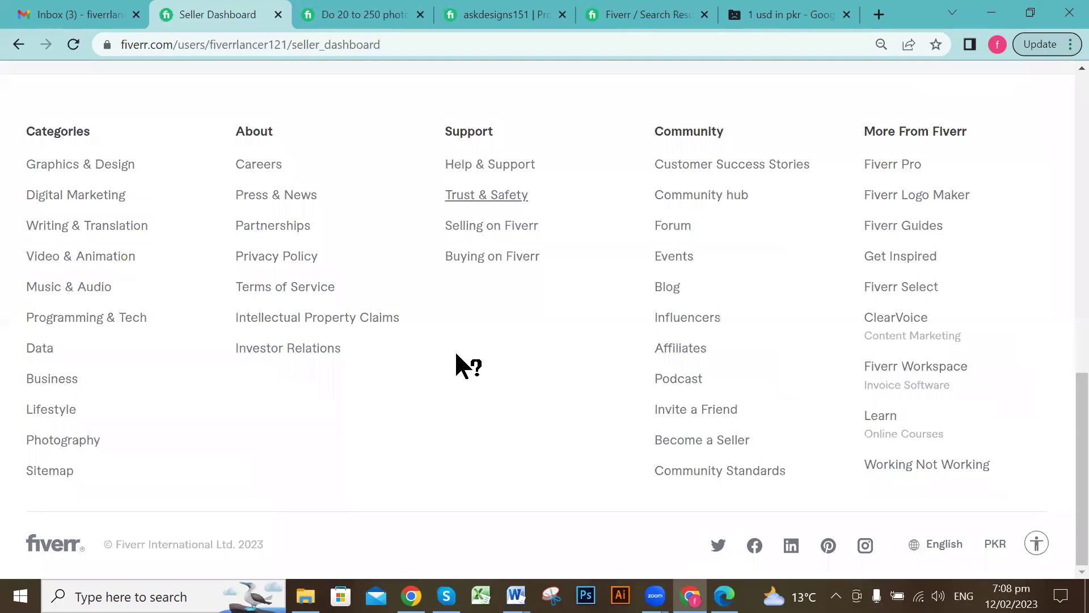
scroll(393, 329, up, 10)
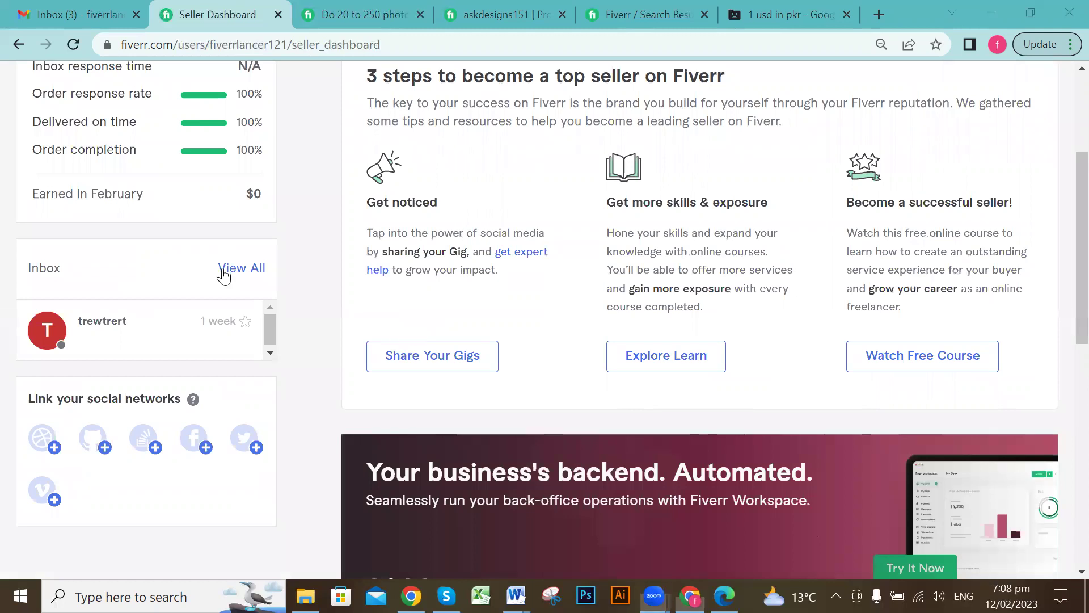
scroll(224, 276, up, 3)
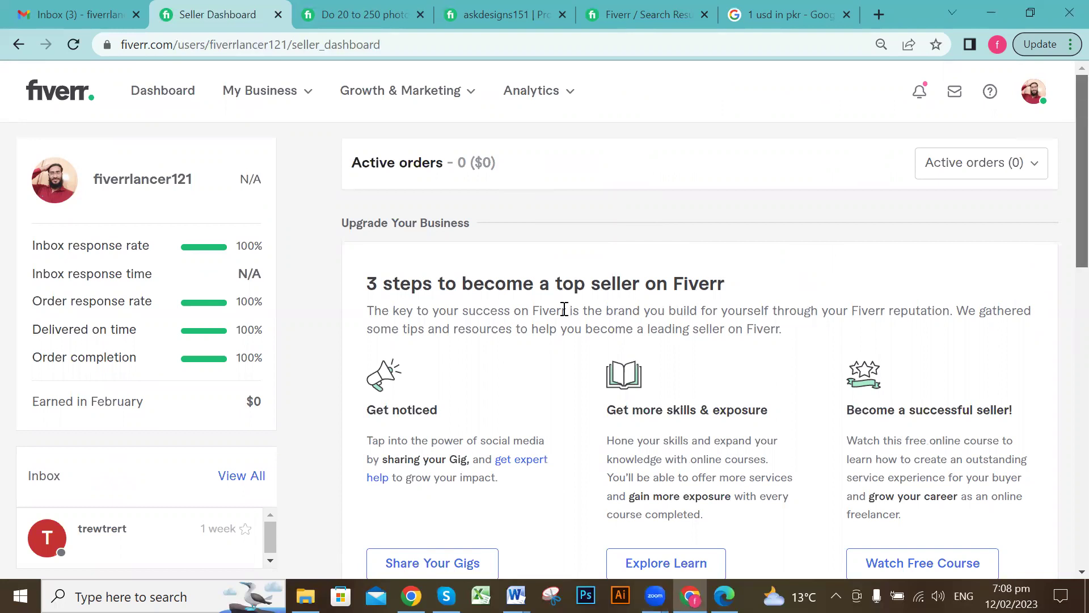
scroll(584, 301, down, 4)
scroll(584, 301, up, 4)
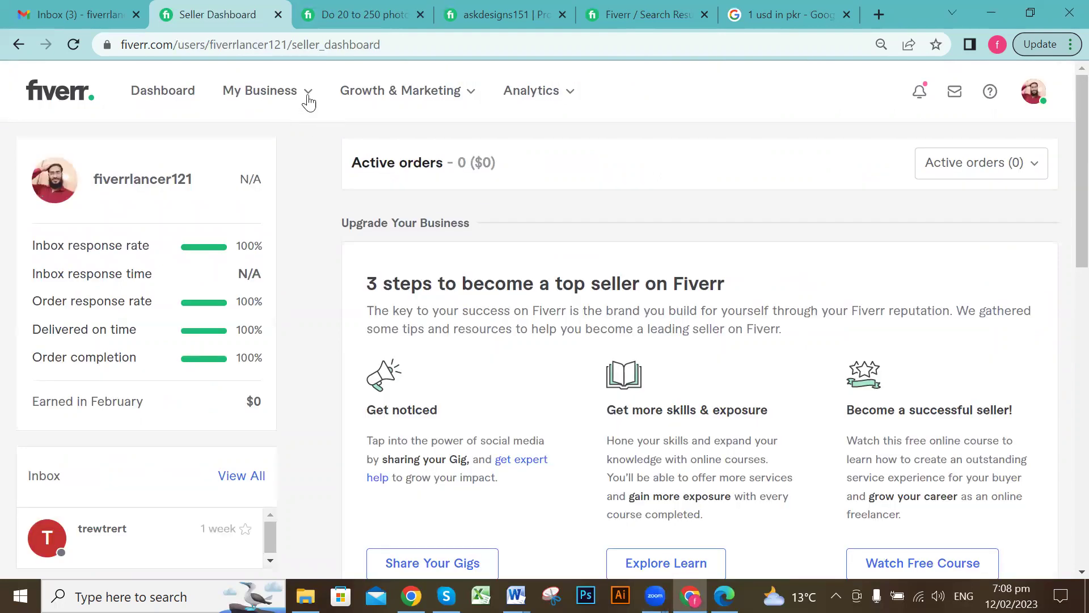
Open the own gigs management page and look over the gigs on the Level 2 seller's profile for comparison
click(292, 99)
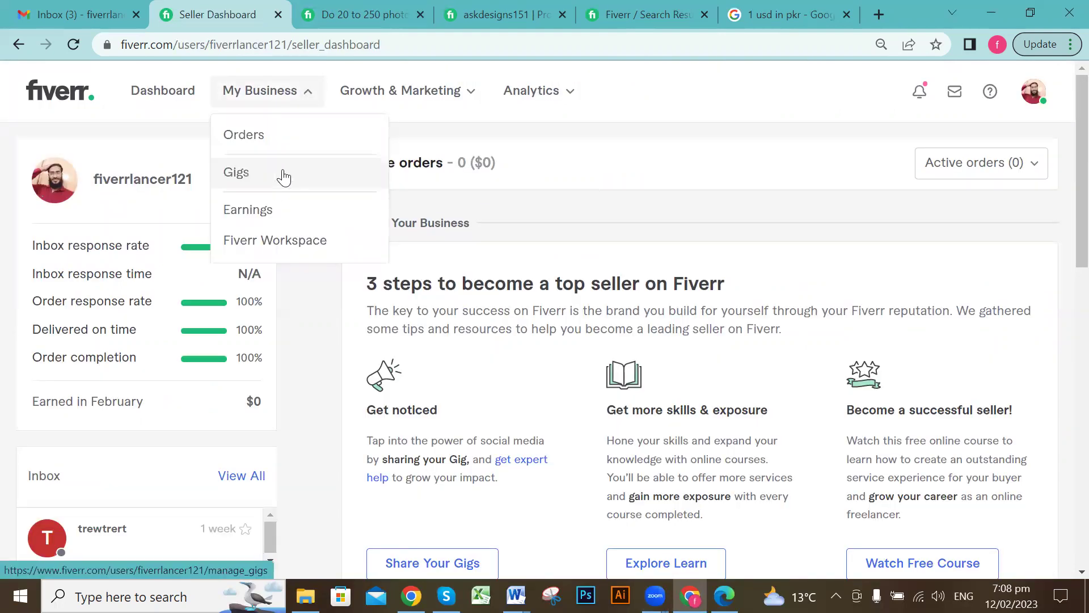
click(283, 175)
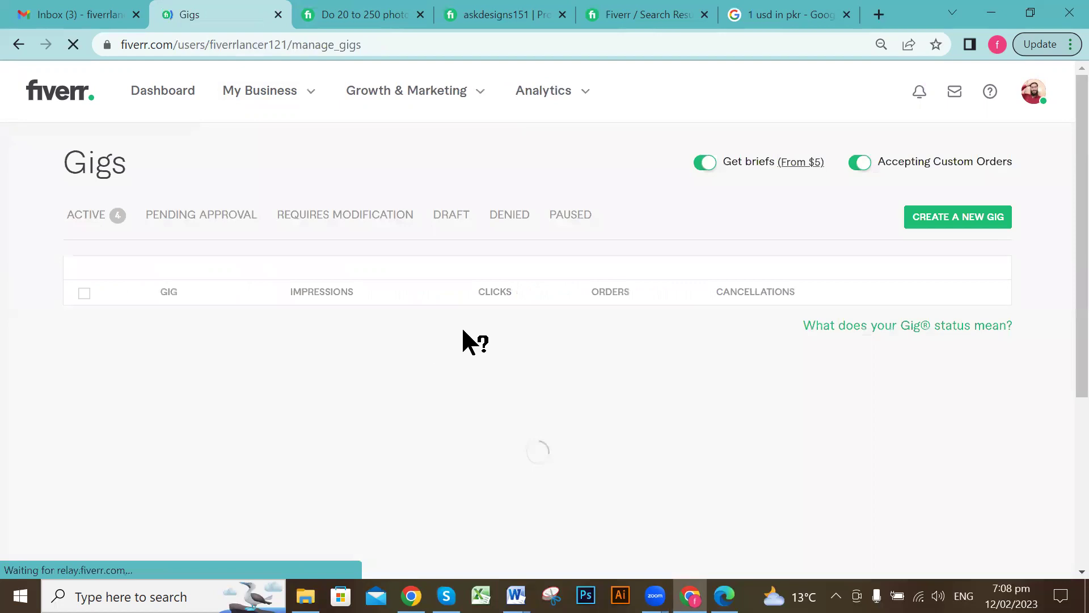
click(482, 12)
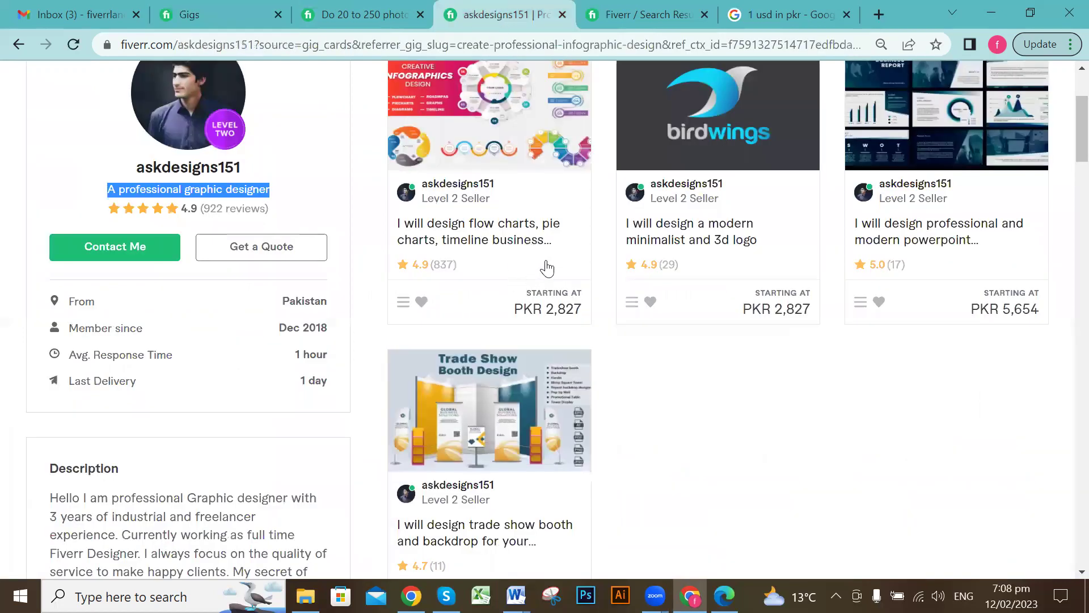
scroll(420, 284, up, 3)
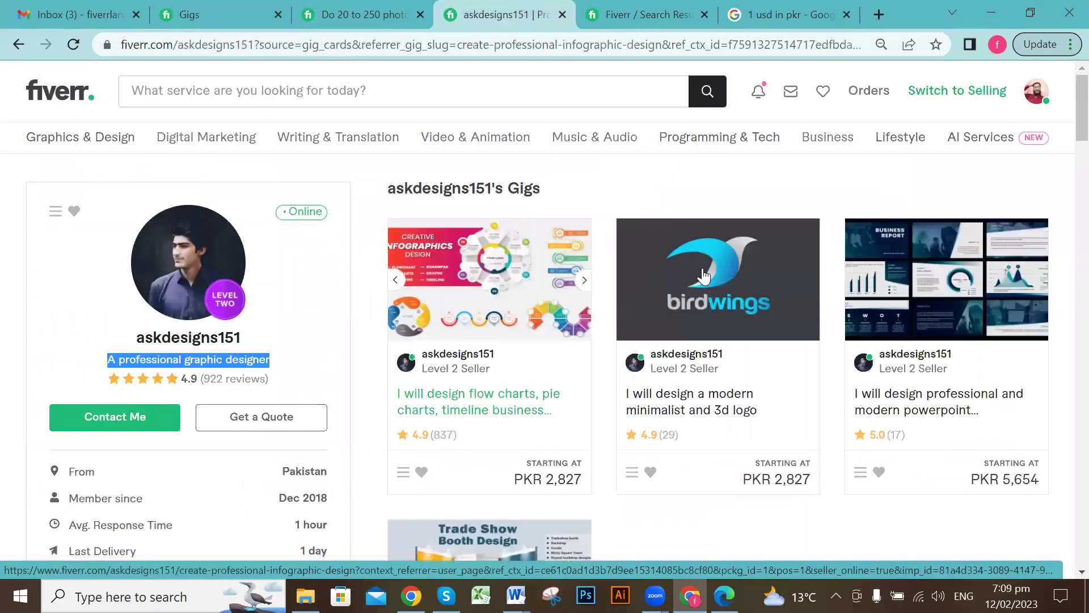
scroll(732, 306, down, 2)
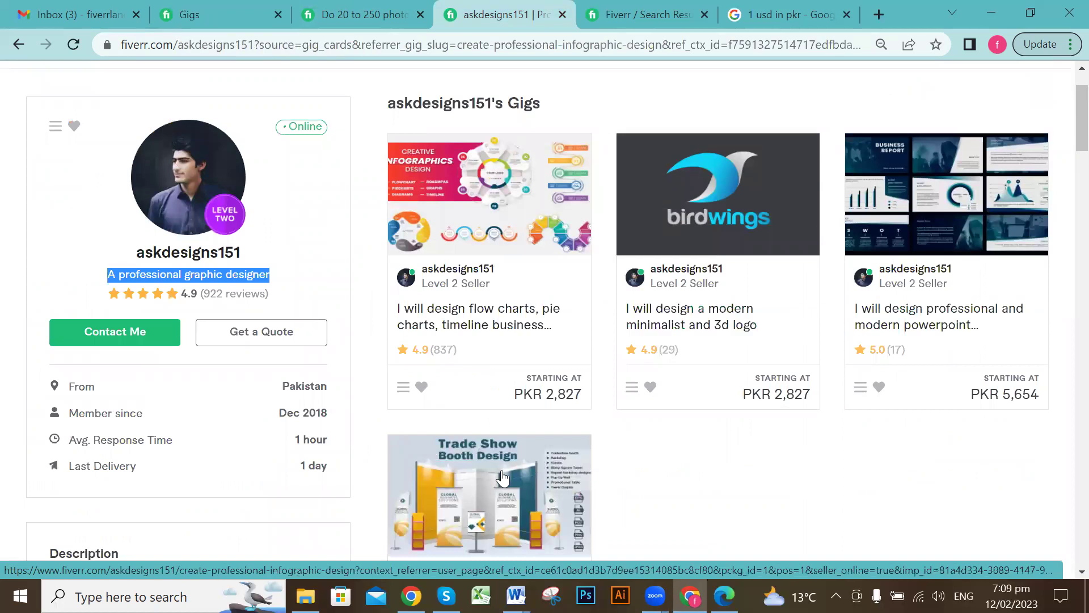
scroll(530, 394, down, 2)
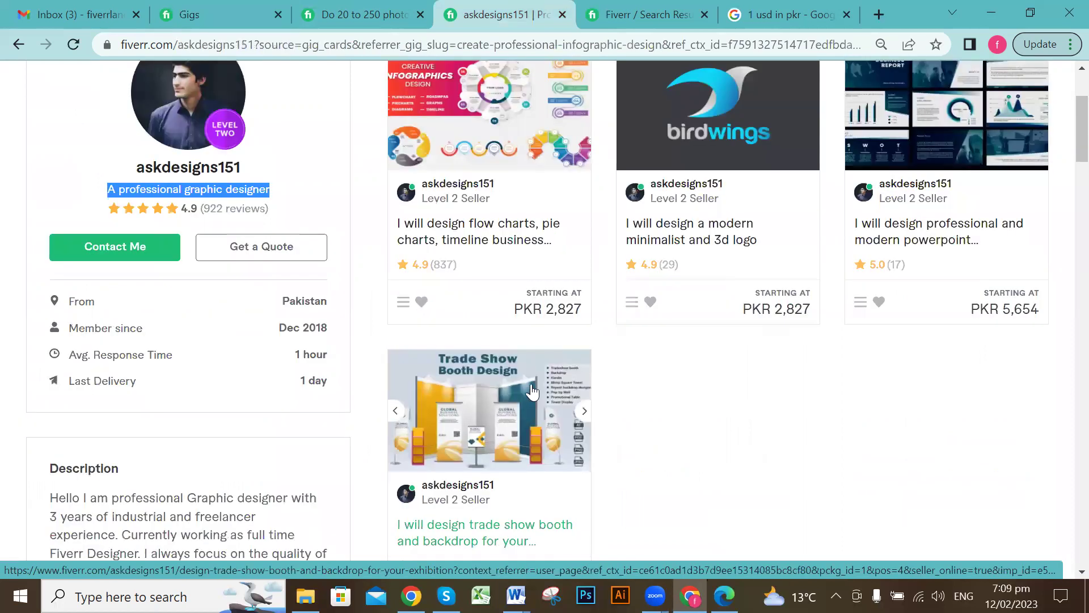
scroll(493, 301, up, 3)
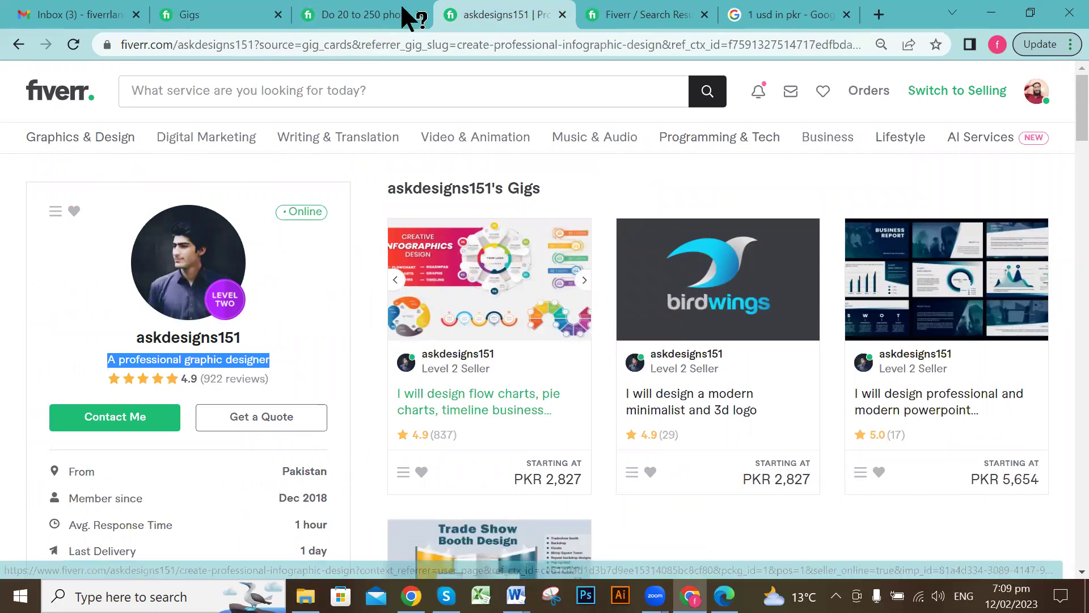
Look through the own background-removal gig's image gallery, then return to the own gigs management page
key(ctrl+2)
key(ctrl+3)
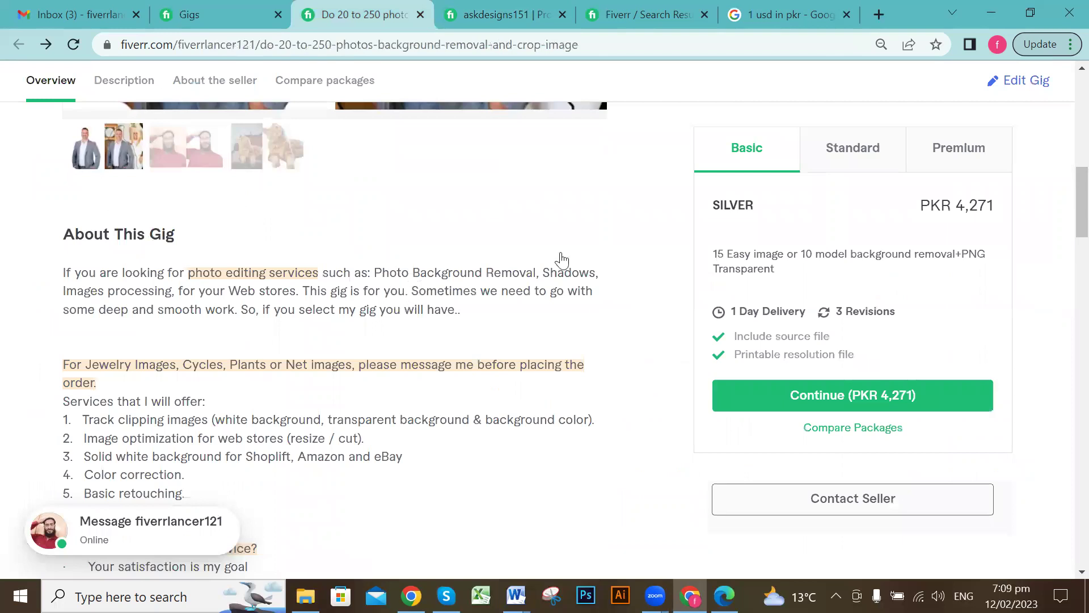
scroll(559, 261, up, 5)
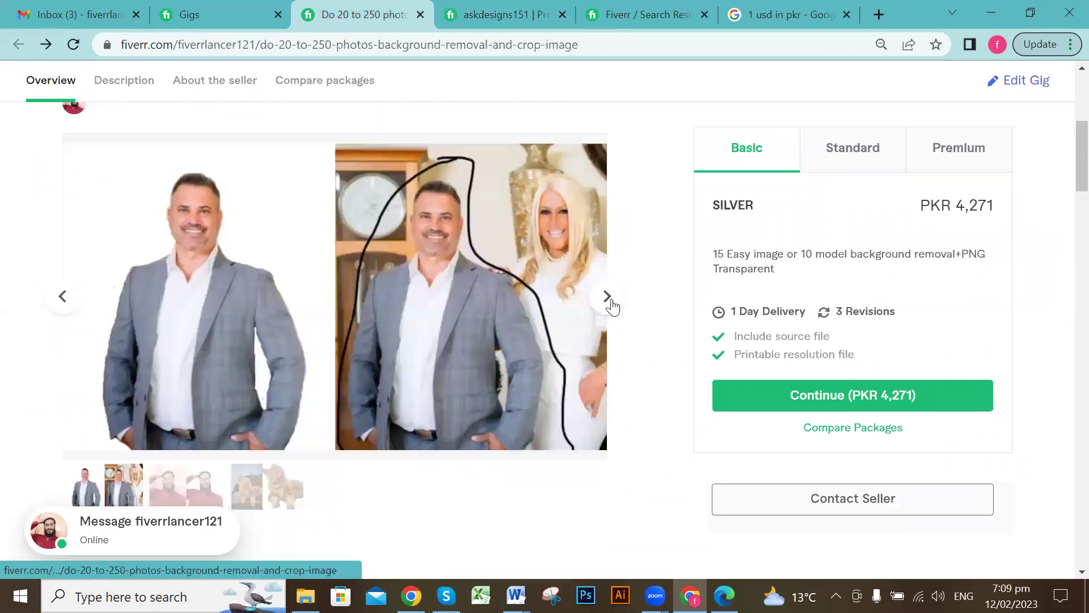
click(612, 306)
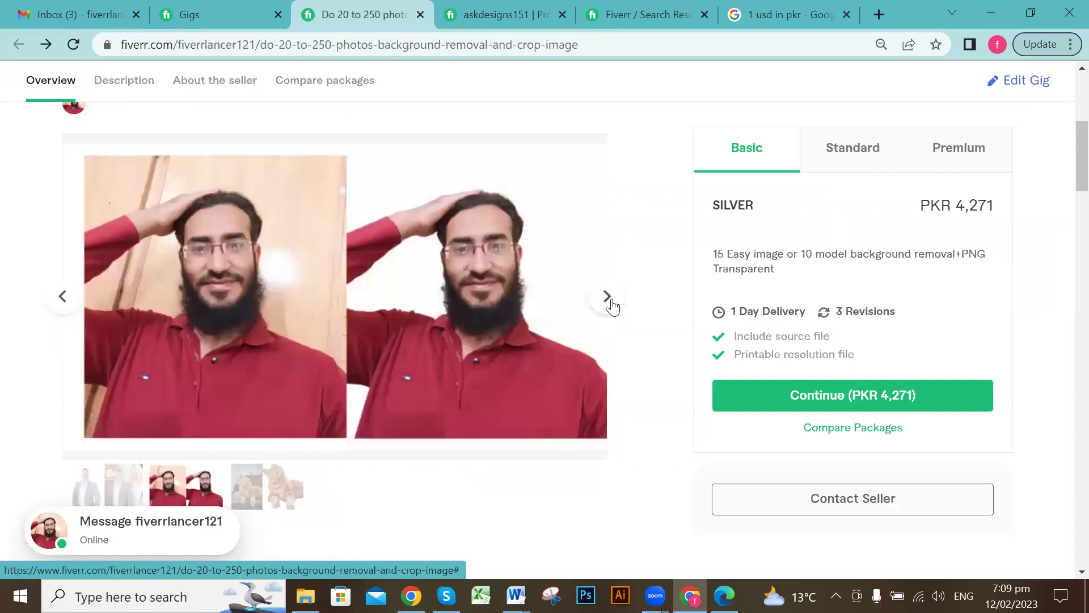
click(609, 303)
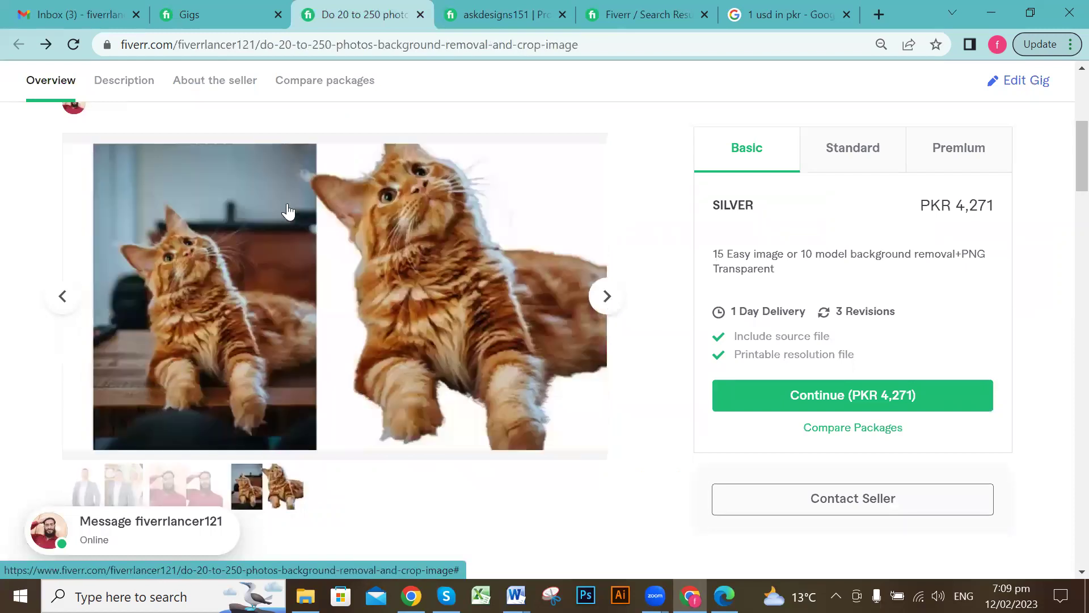
click(72, 302)
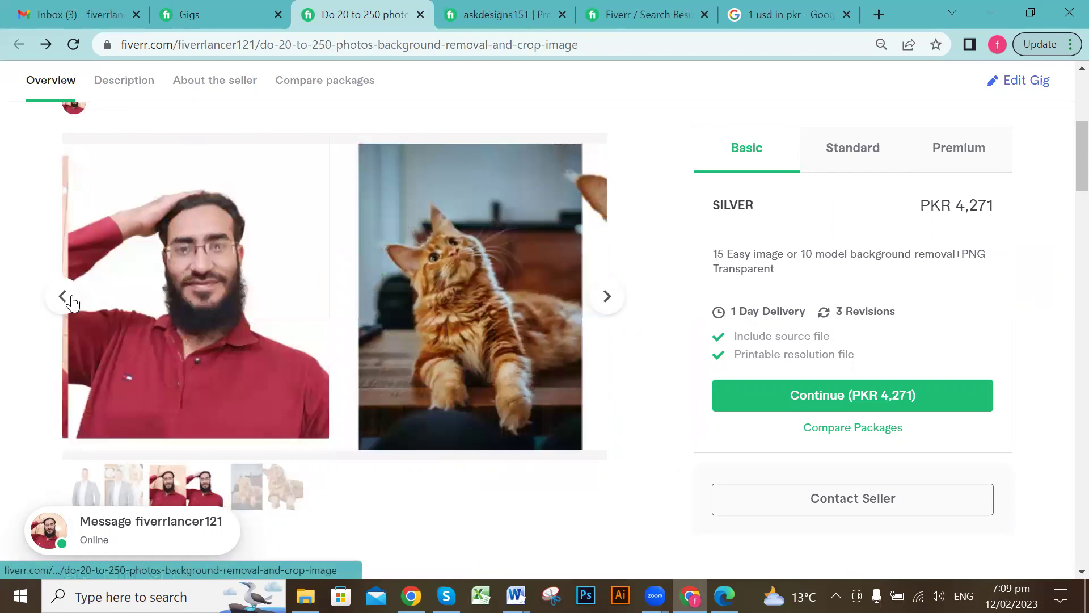
click(62, 296)
click(62, 296)
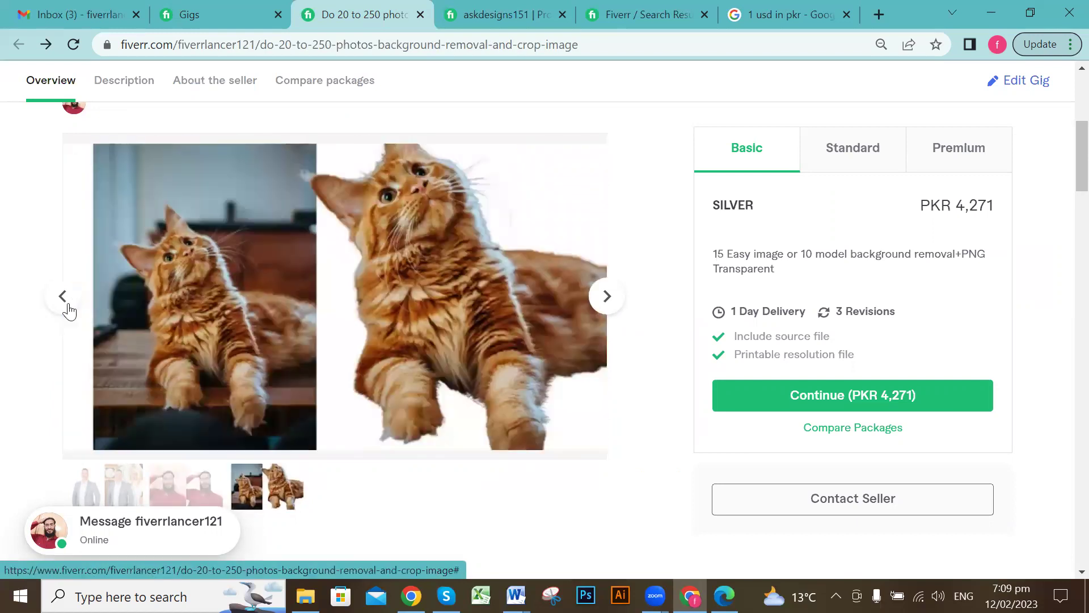
click(64, 297)
click(63, 296)
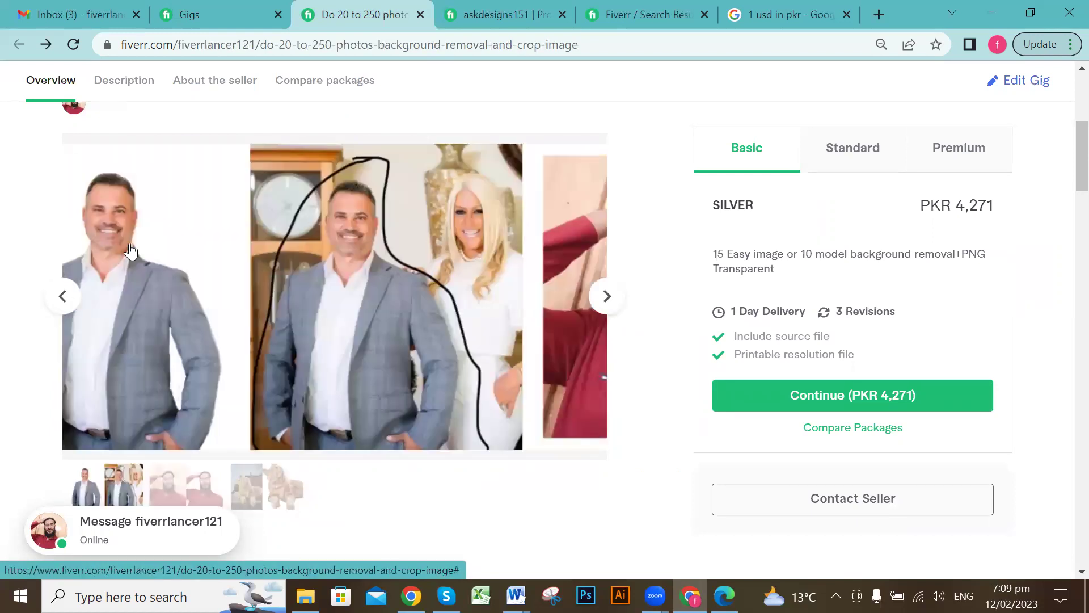
click(195, 12)
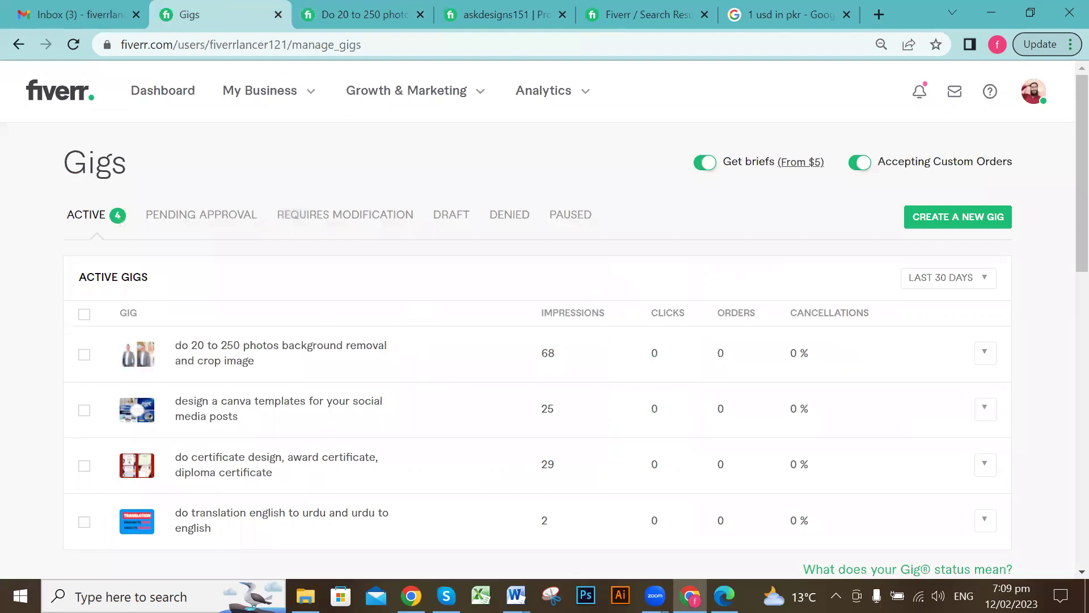
Switch to the other browser window and try to load the canva.com home page
key(alt+Tab)
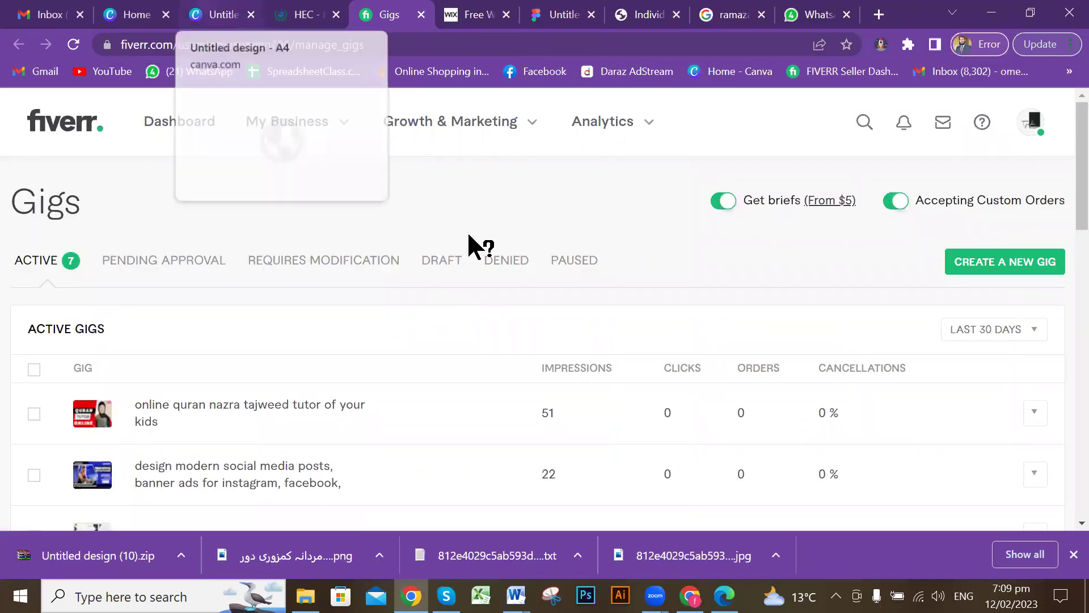
click(138, 17)
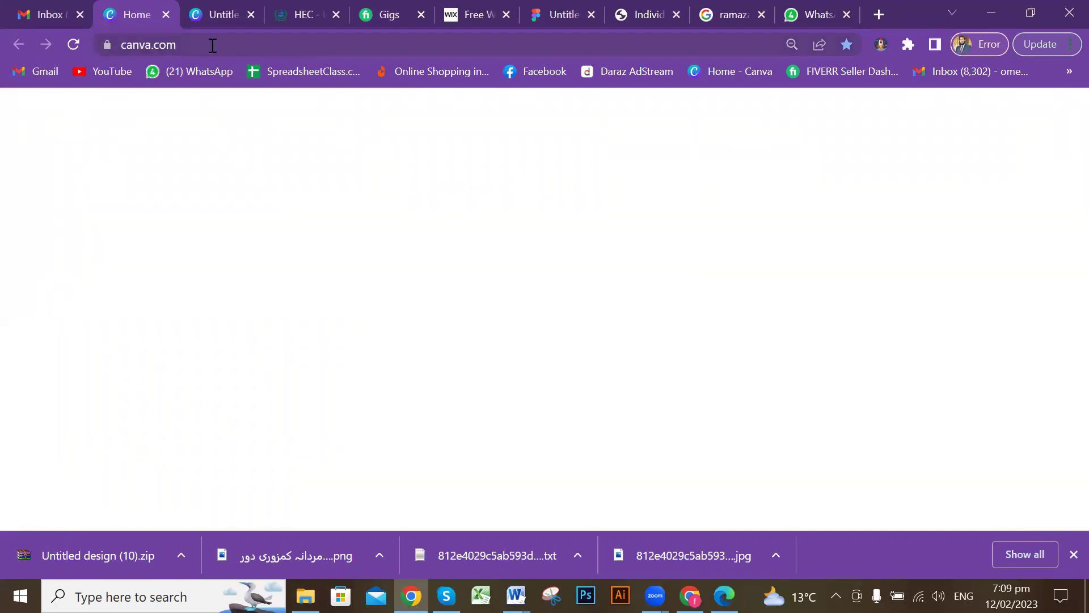
click(212, 46)
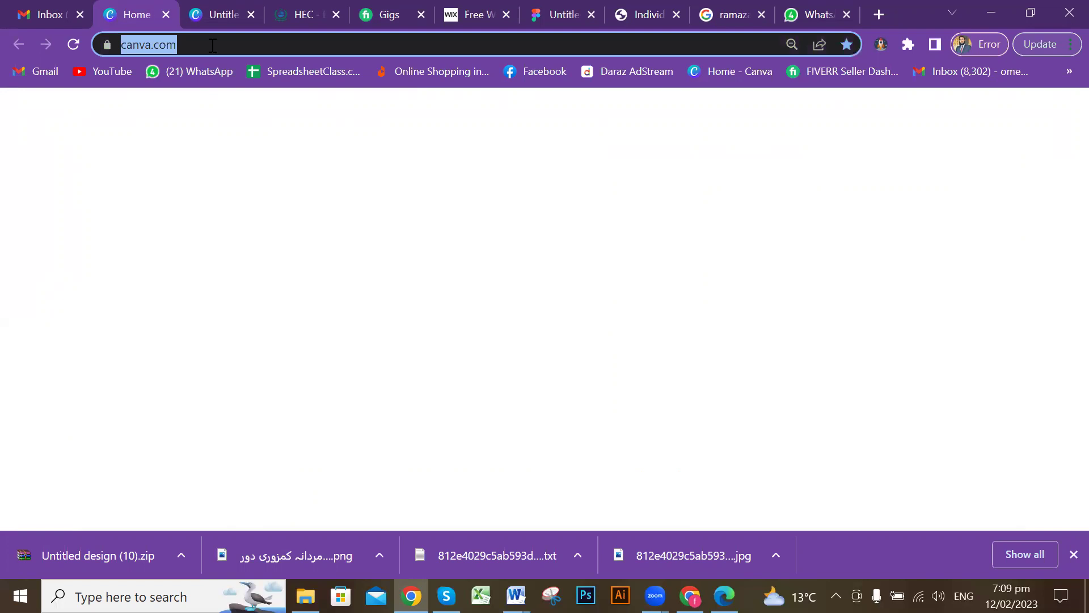
key(Return)
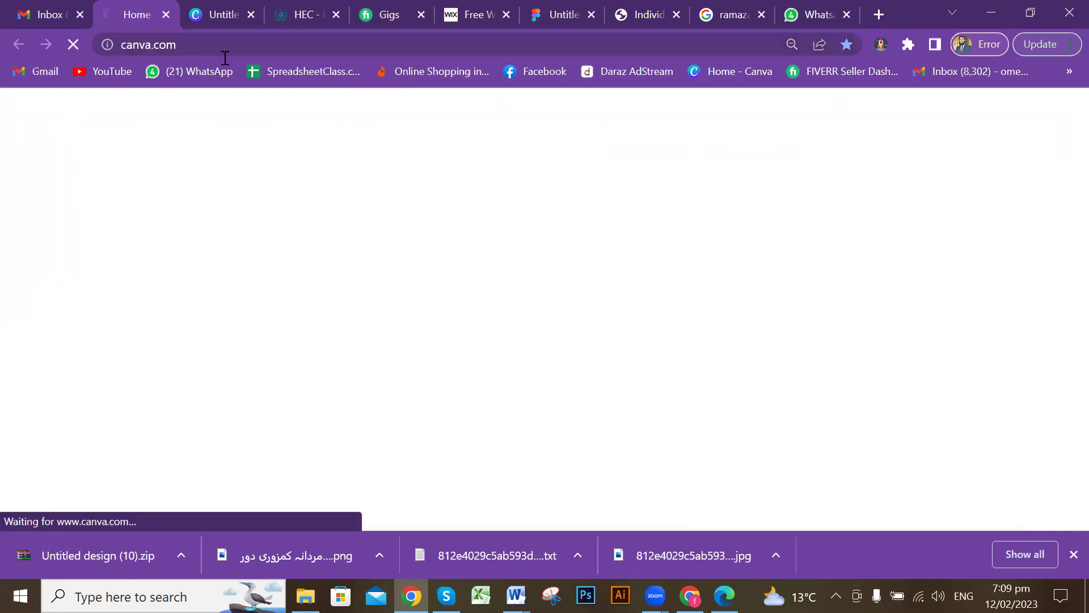
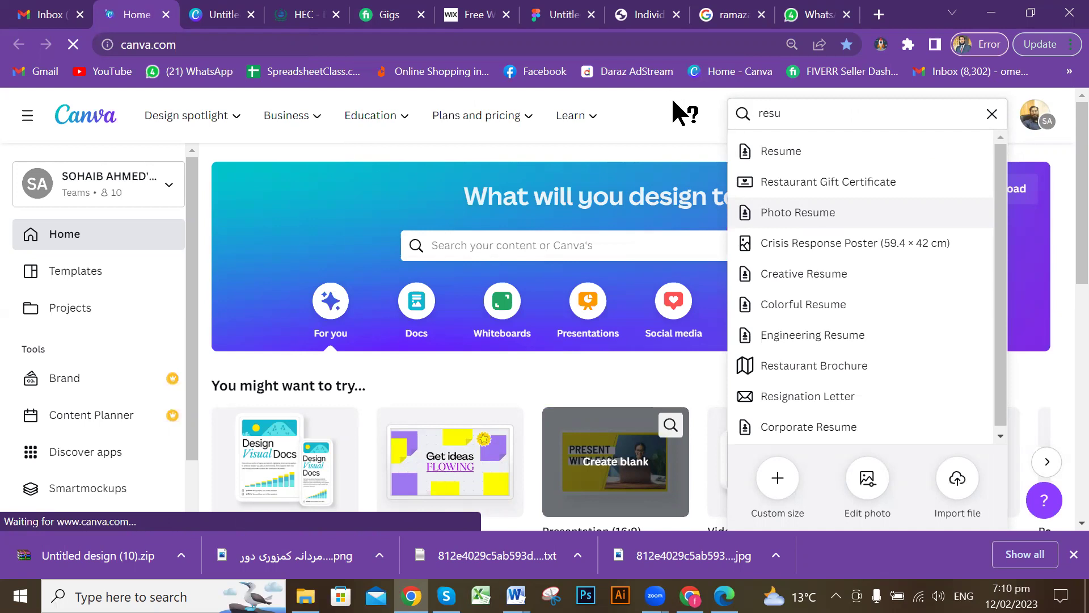
click(612, 227)
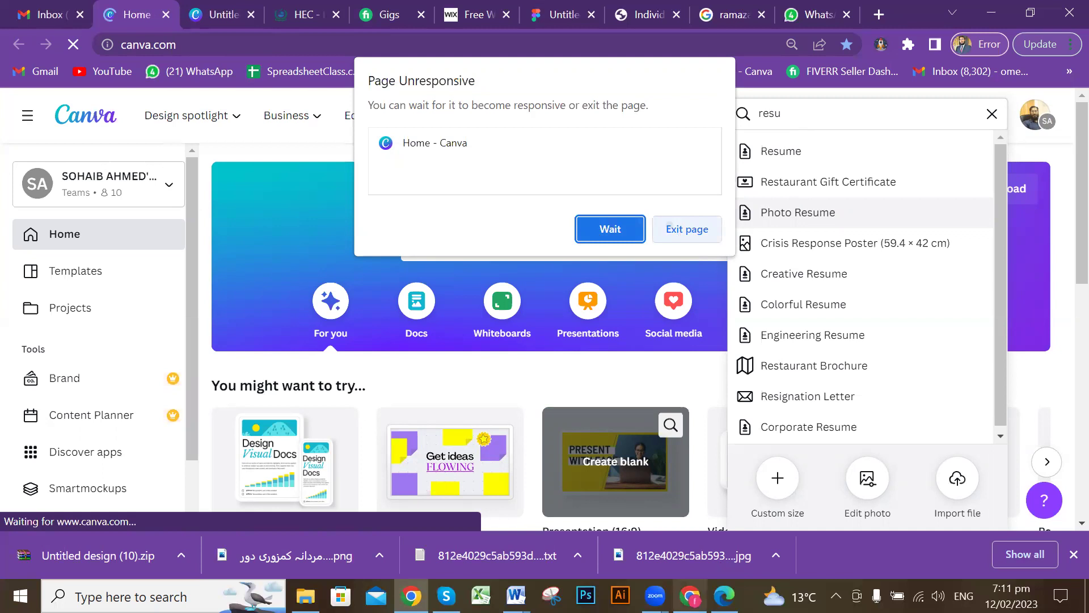
Return to the Fiverr window and review the active gigs' impressions, clicks, orders and cancellations
mouse_move(690, 595)
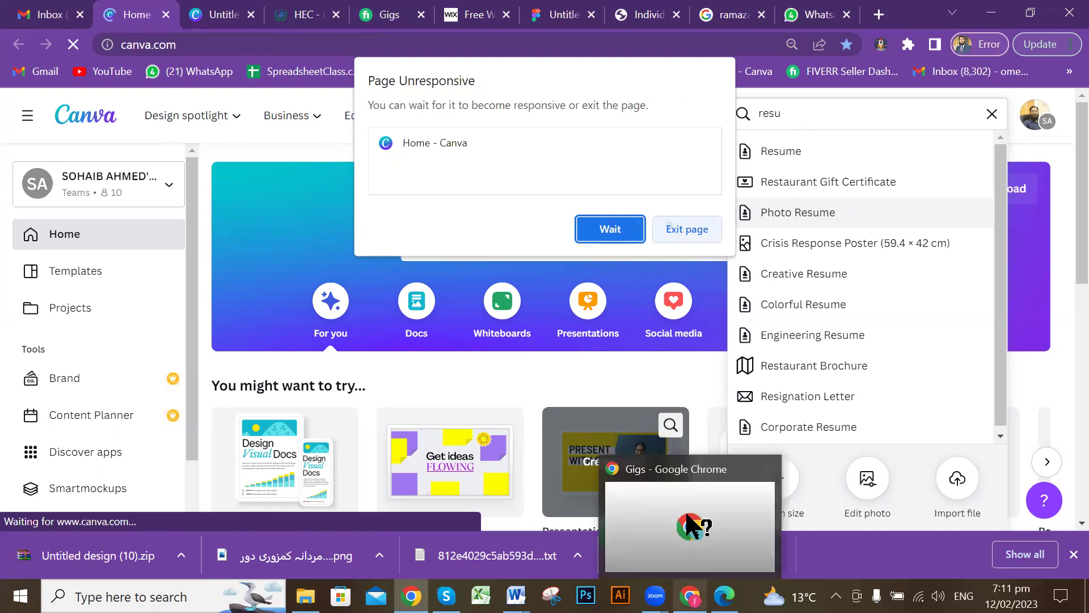
click(688, 524)
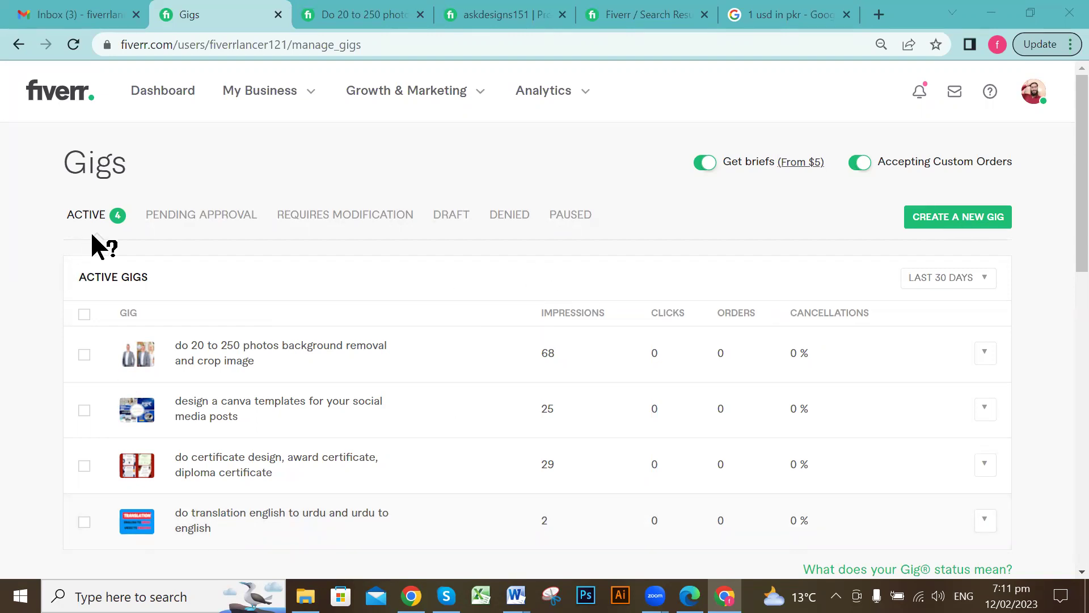
scroll(434, 292, down, 5)
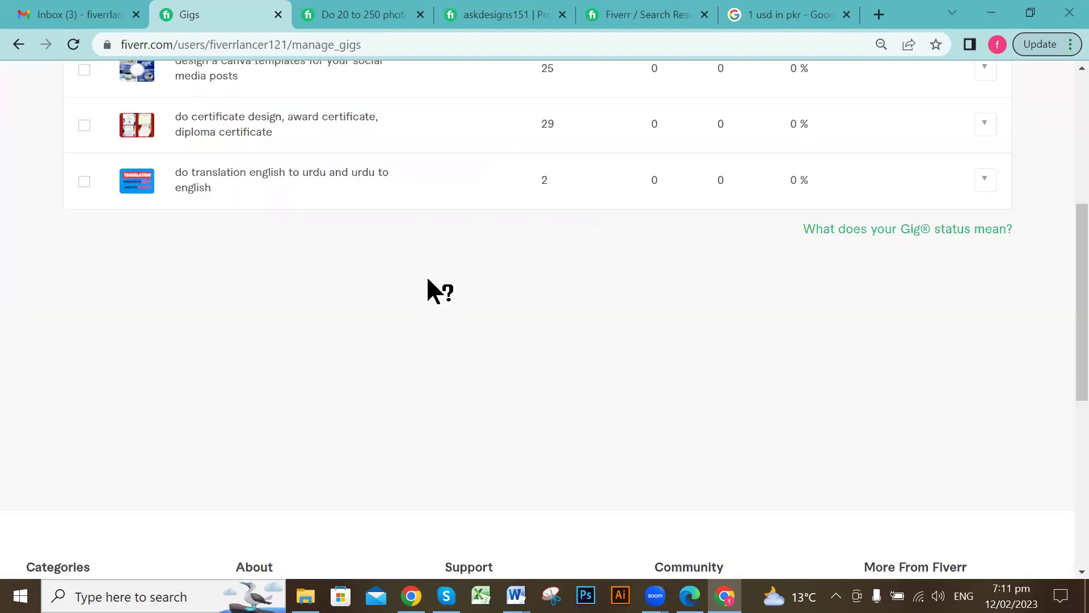
scroll(461, 312, up, 5)
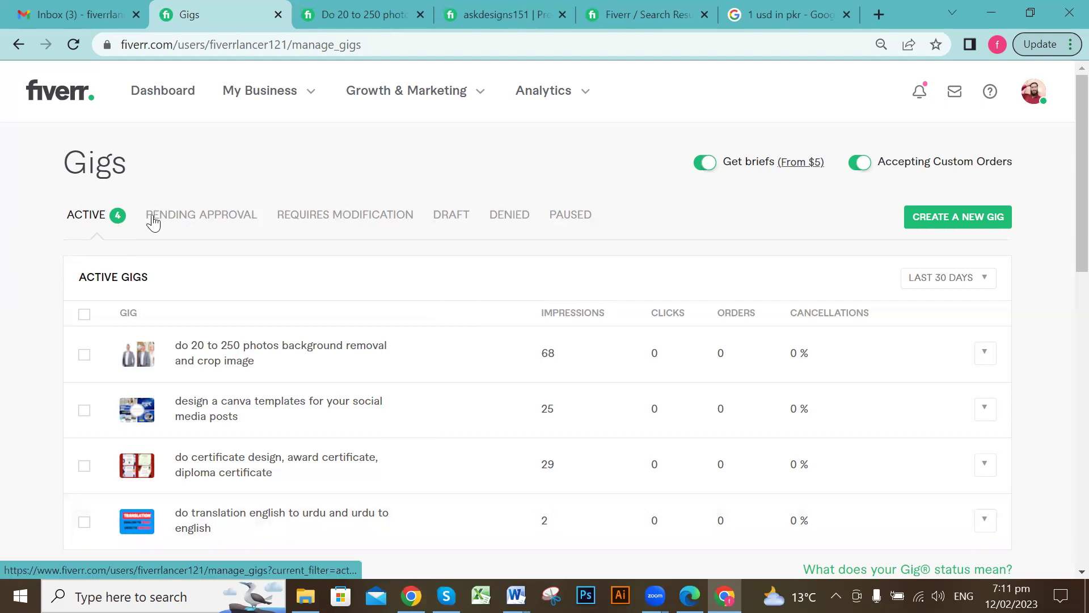
scroll(320, 309, down, 1)
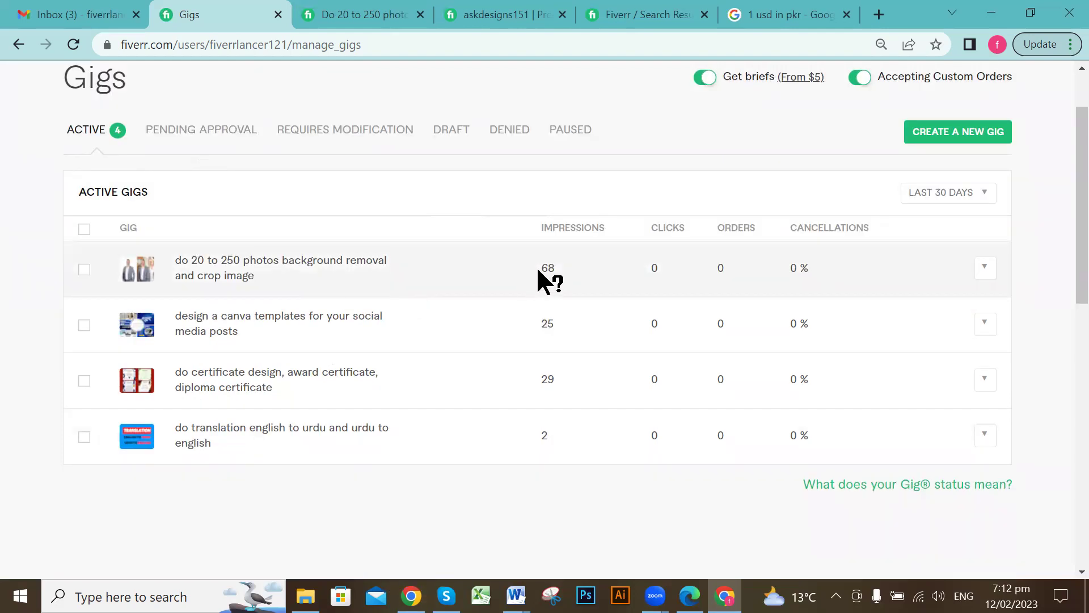
scroll(647, 249, up, 1)
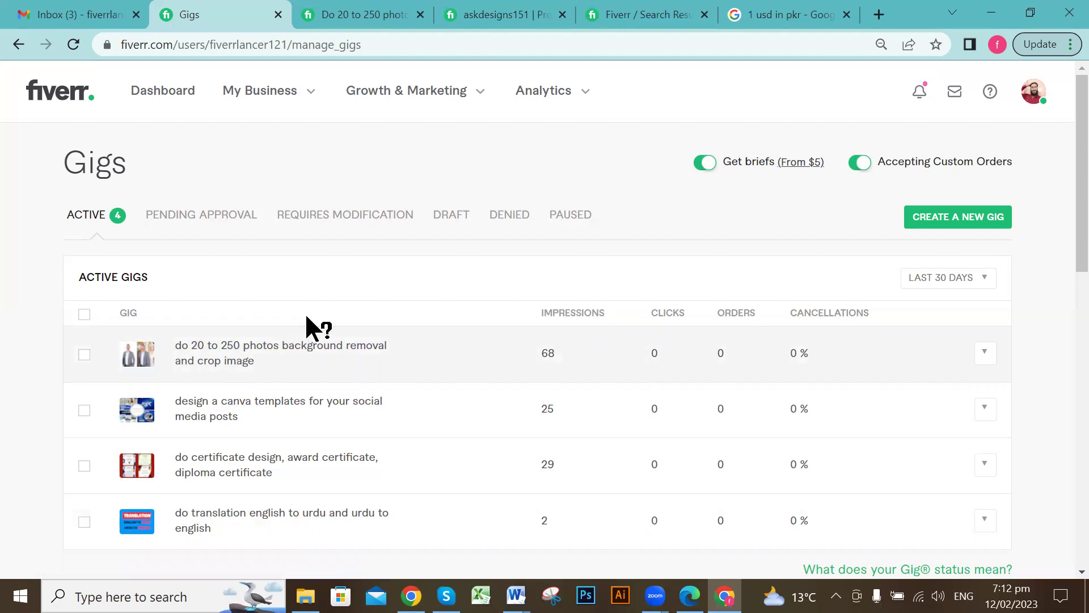
Switch to the browser window with Canva and reload canva.com
click(411, 595)
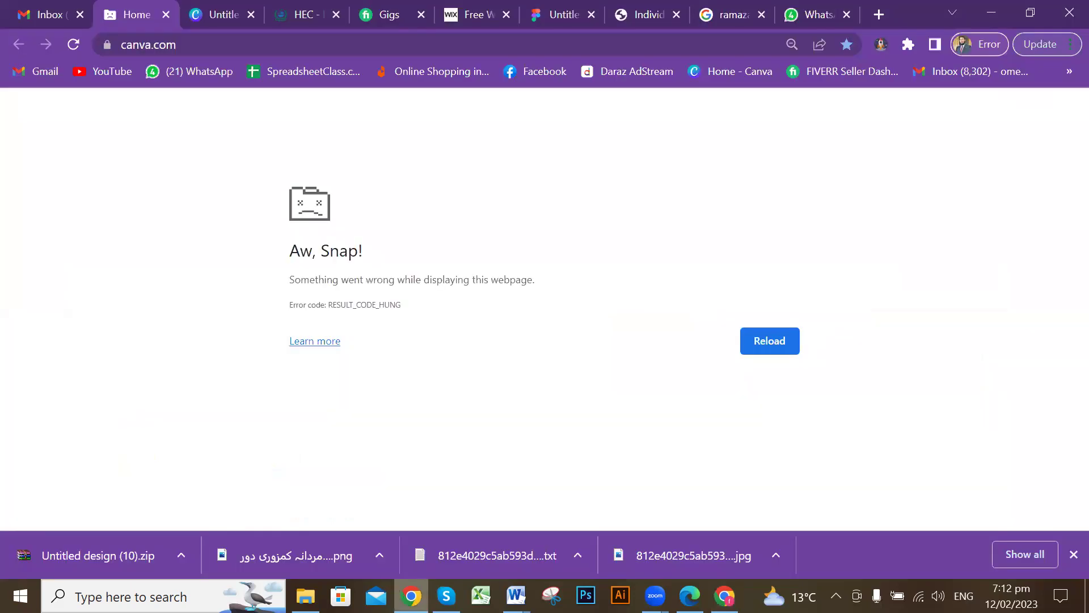
click(251, 44)
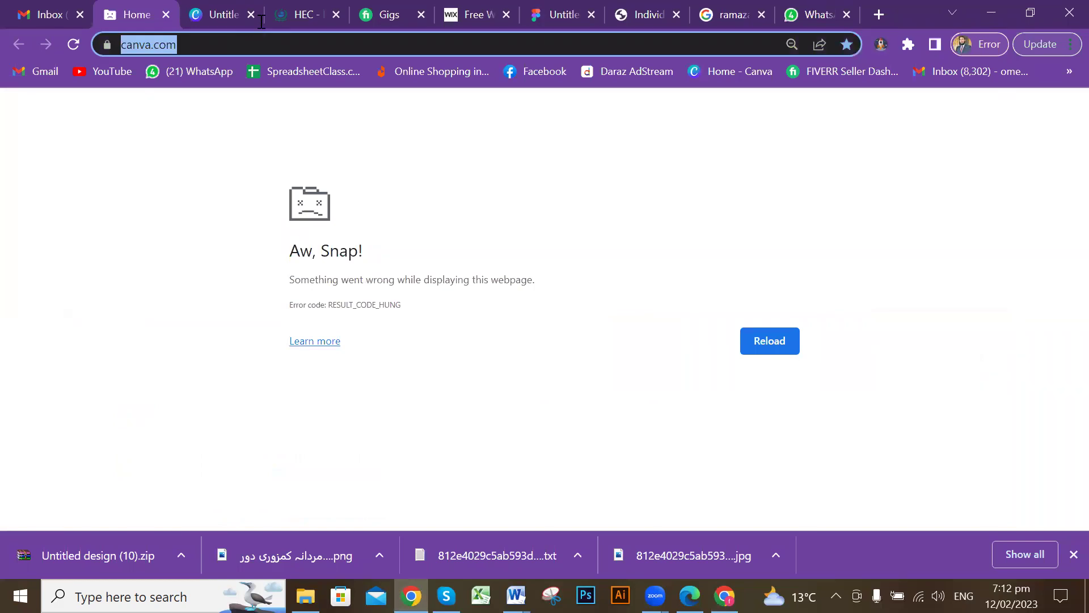
key(Return)
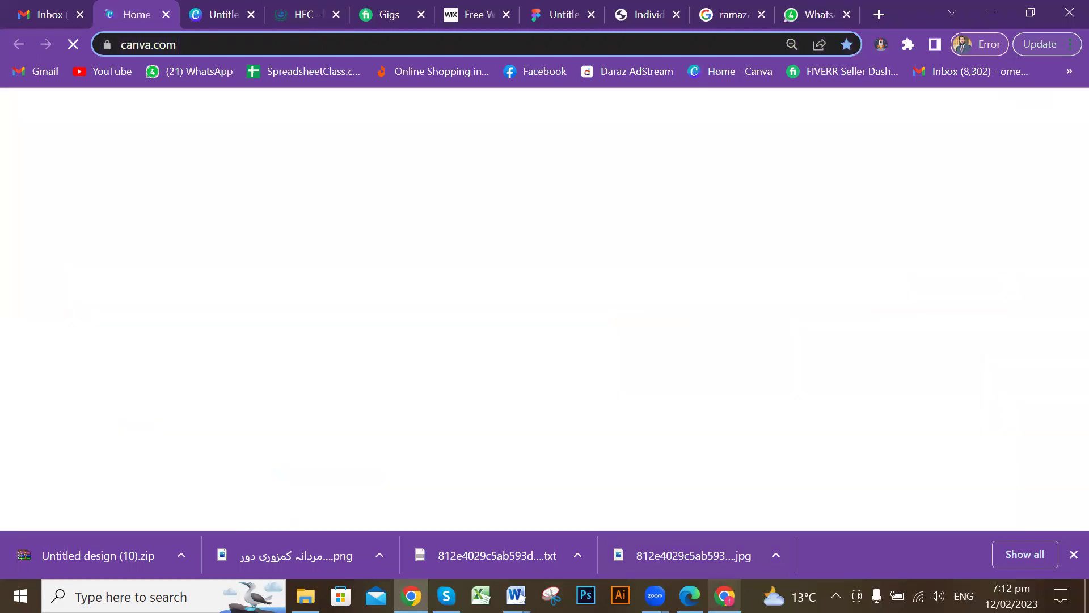
Go back from the Level 2 seller's profile to the "infographic design" search results, compare the gig covers, and return to the own gigs list
click(725, 595)
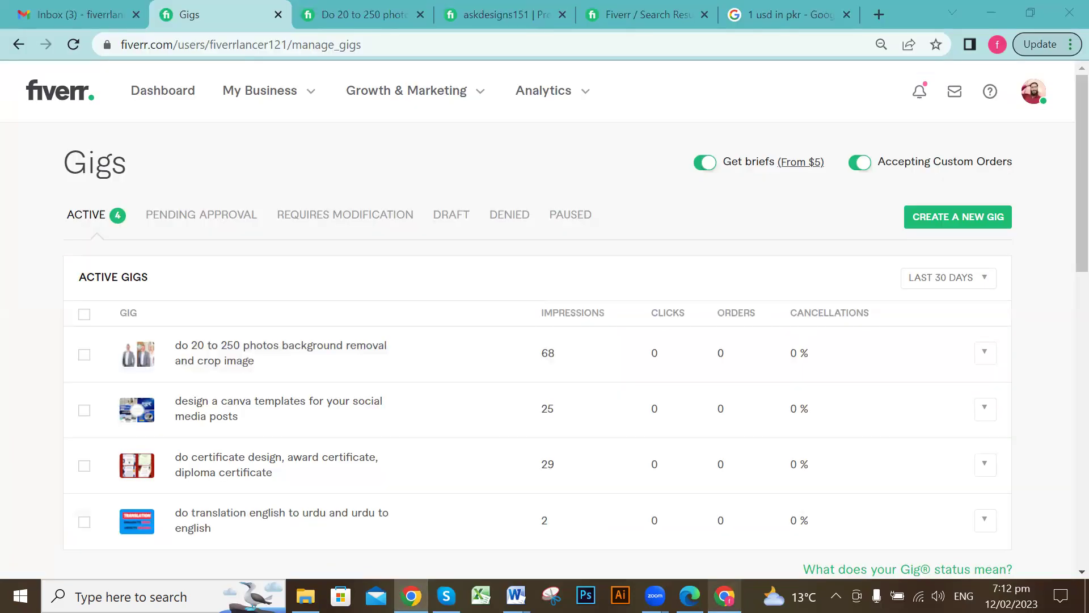
click(492, 12)
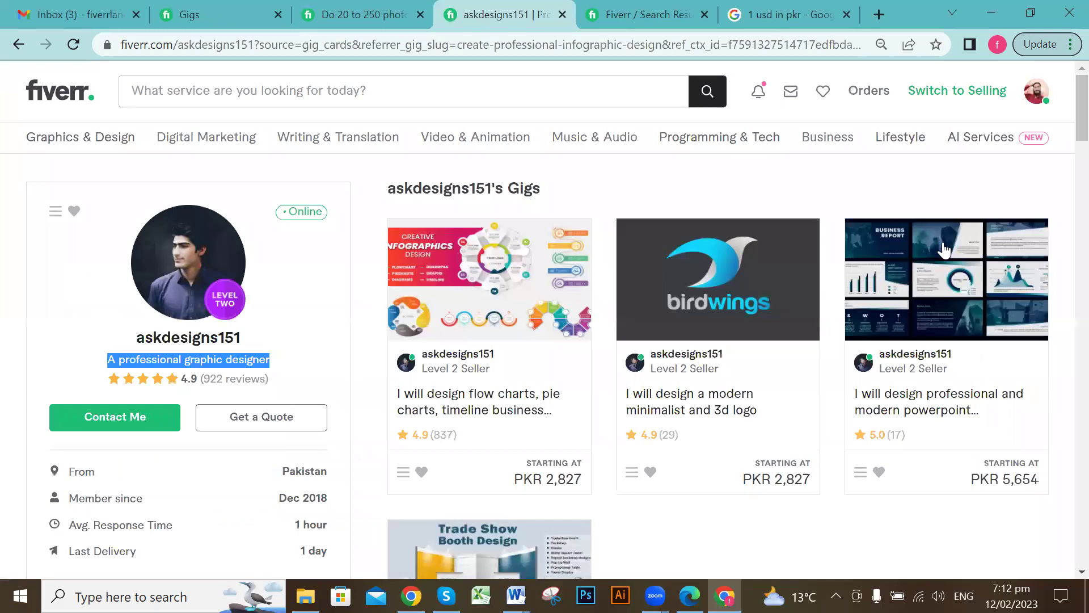
click(19, 45)
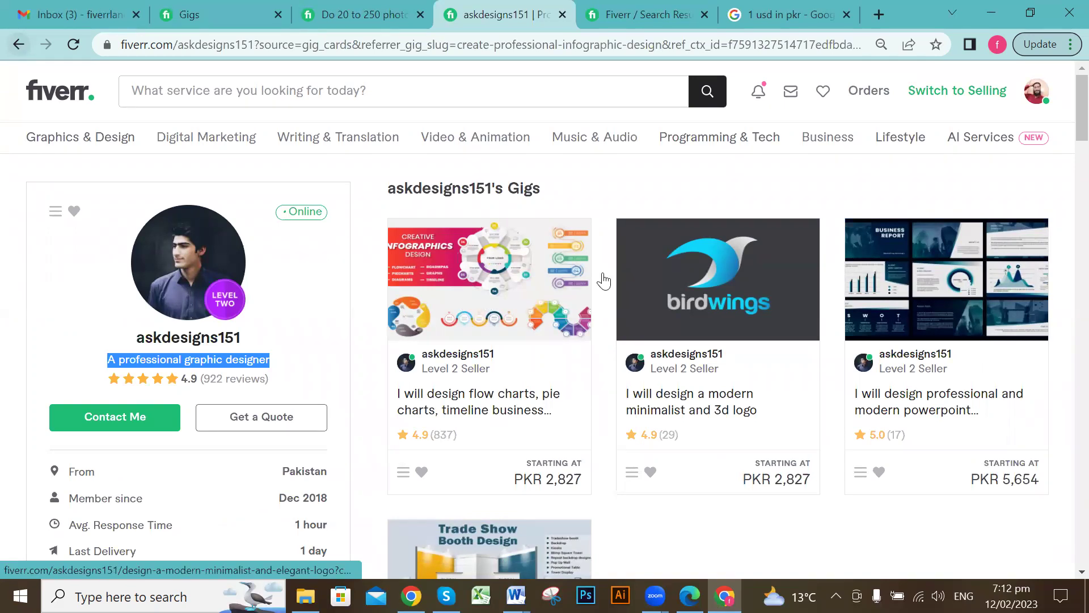
click(669, 347)
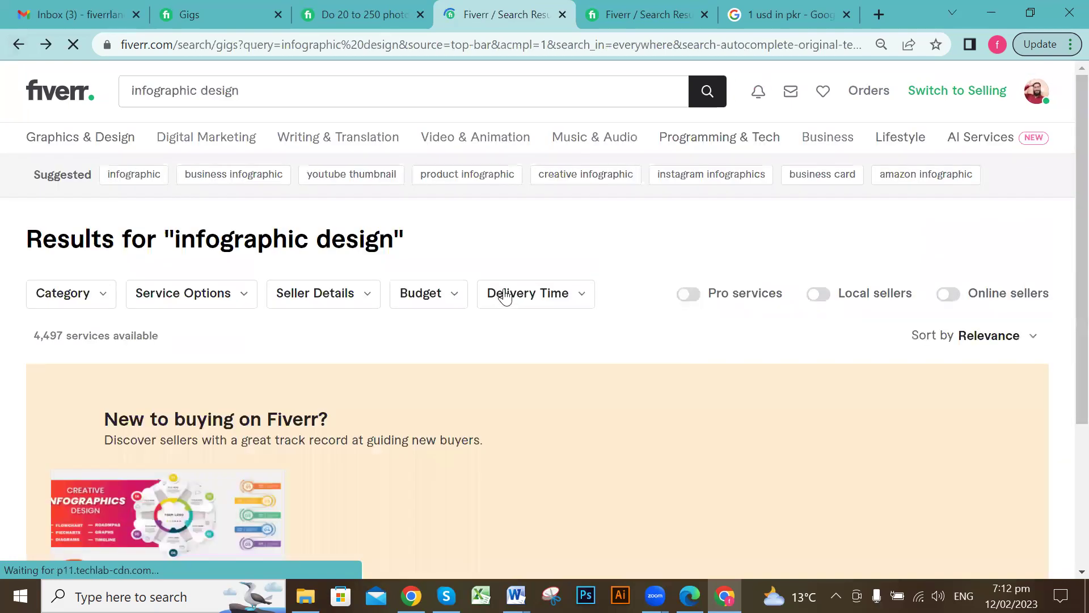
scroll(508, 292, down, 7)
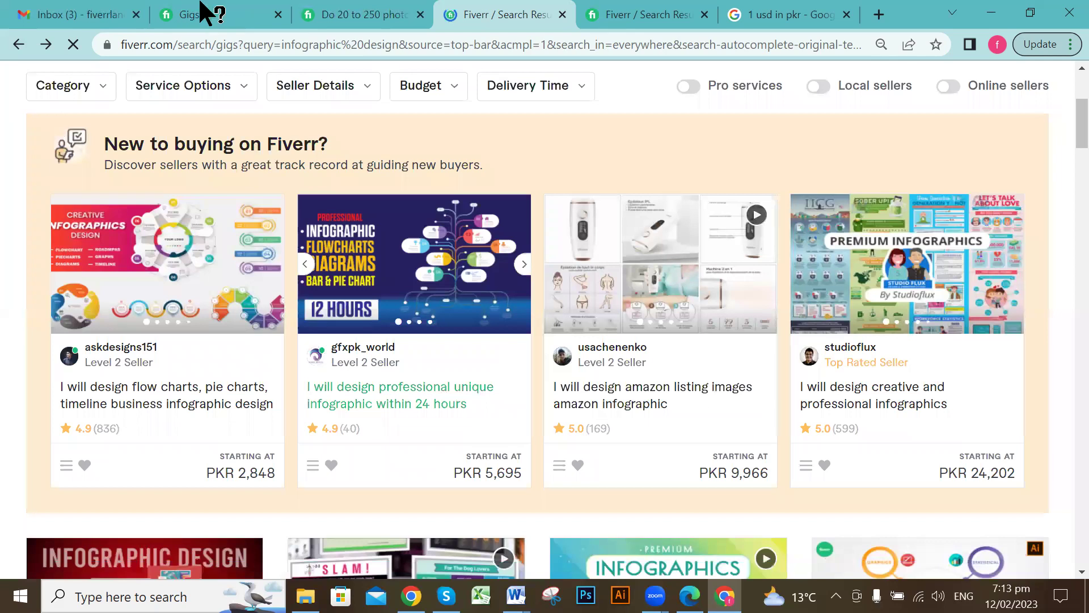
click(213, 15)
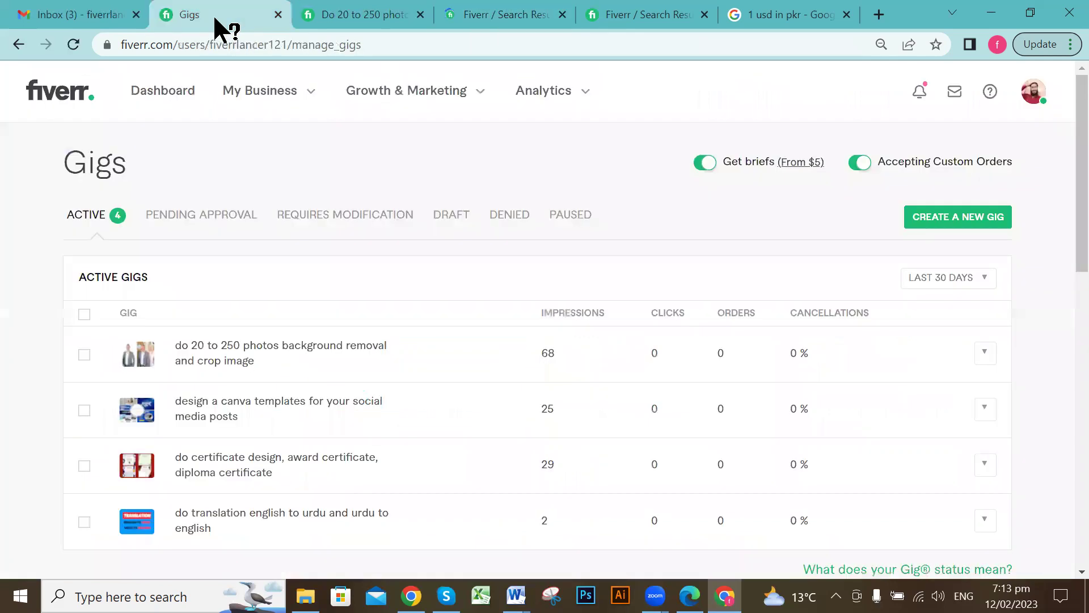
scroll(590, 258, down, 2)
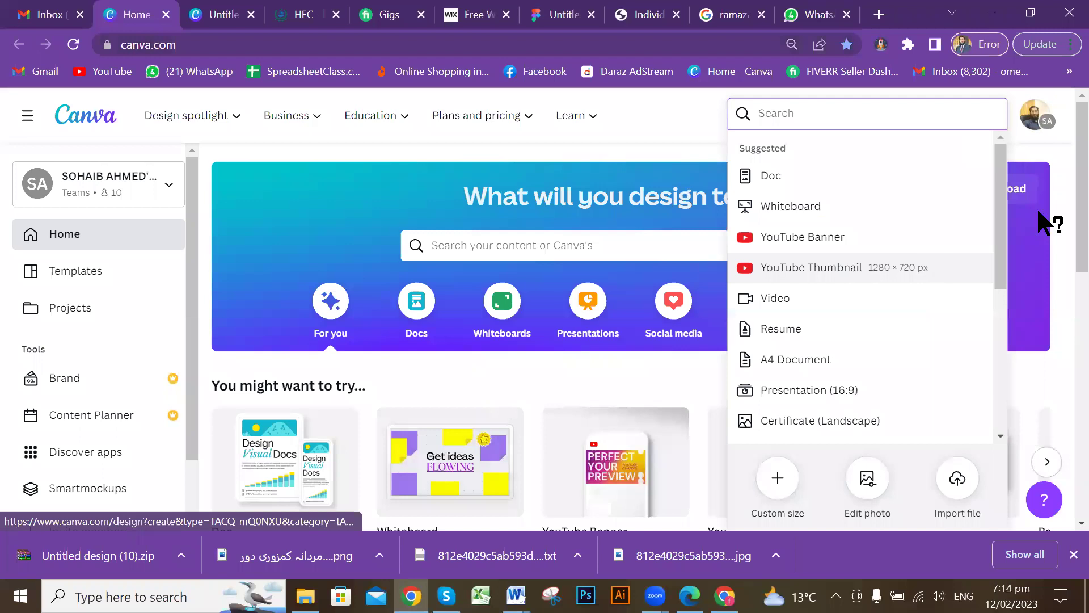
Create a blank YouTube Thumbnail design in Canva and browse its thumbnail templates
click(897, 293)
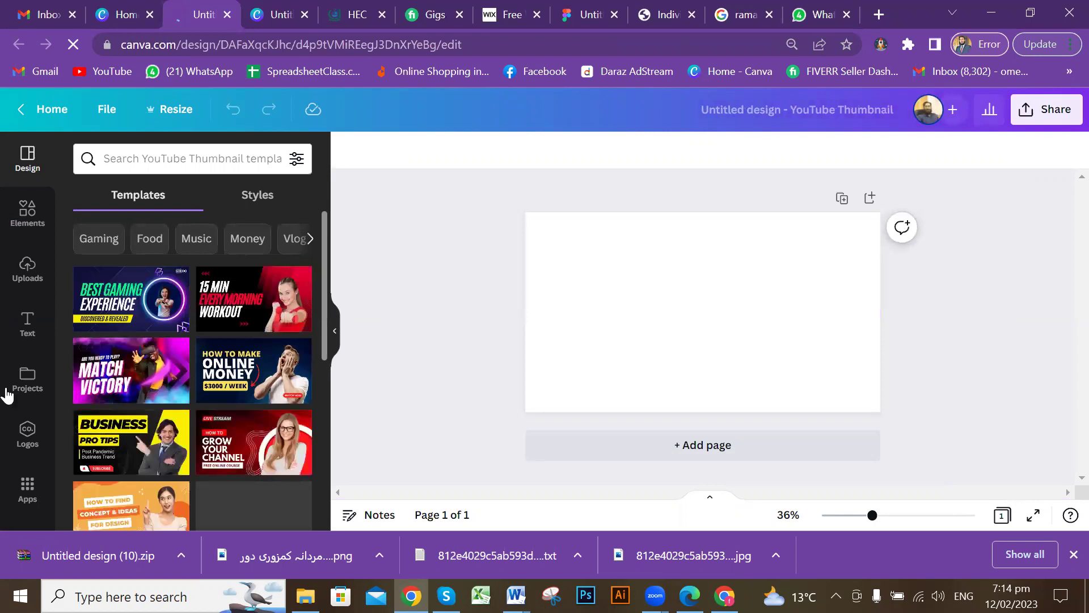
scroll(112, 390, down, 1)
scroll(263, 381, down, 1)
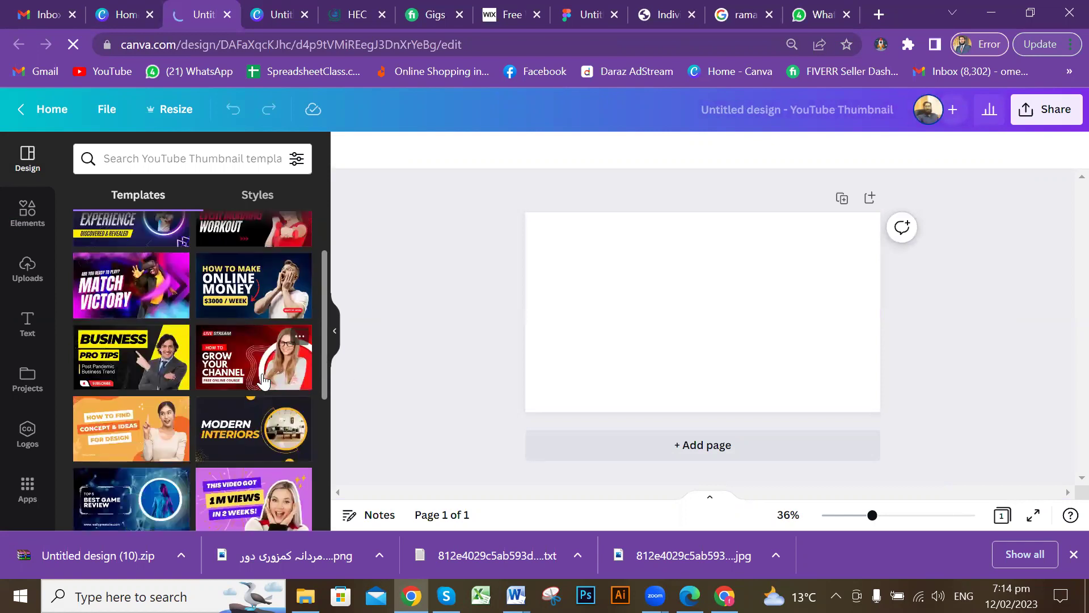
scroll(264, 379, down, 1)
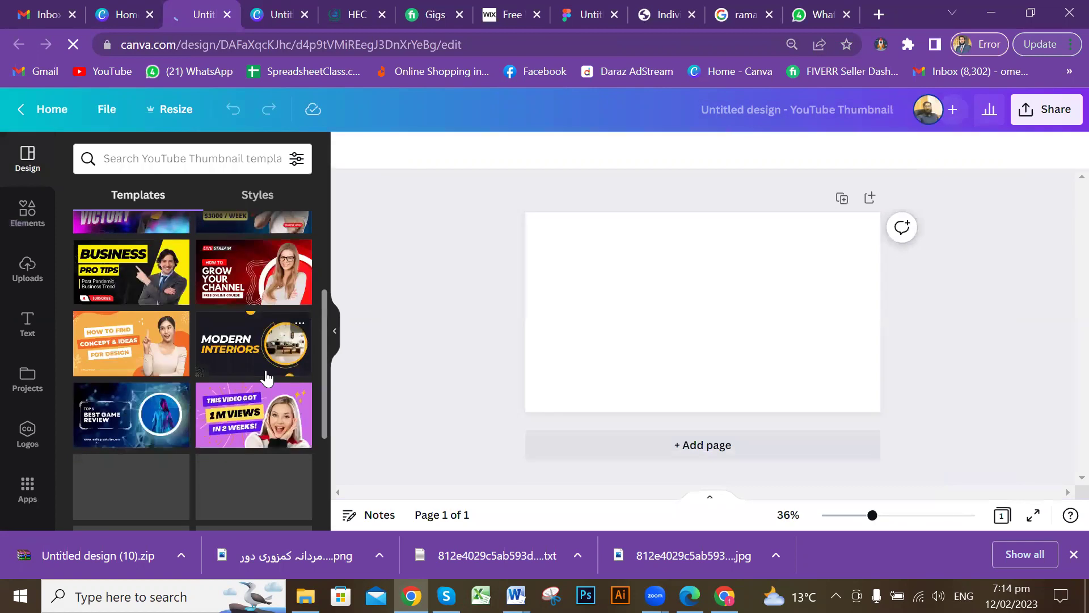
scroll(131, 369, down, 1)
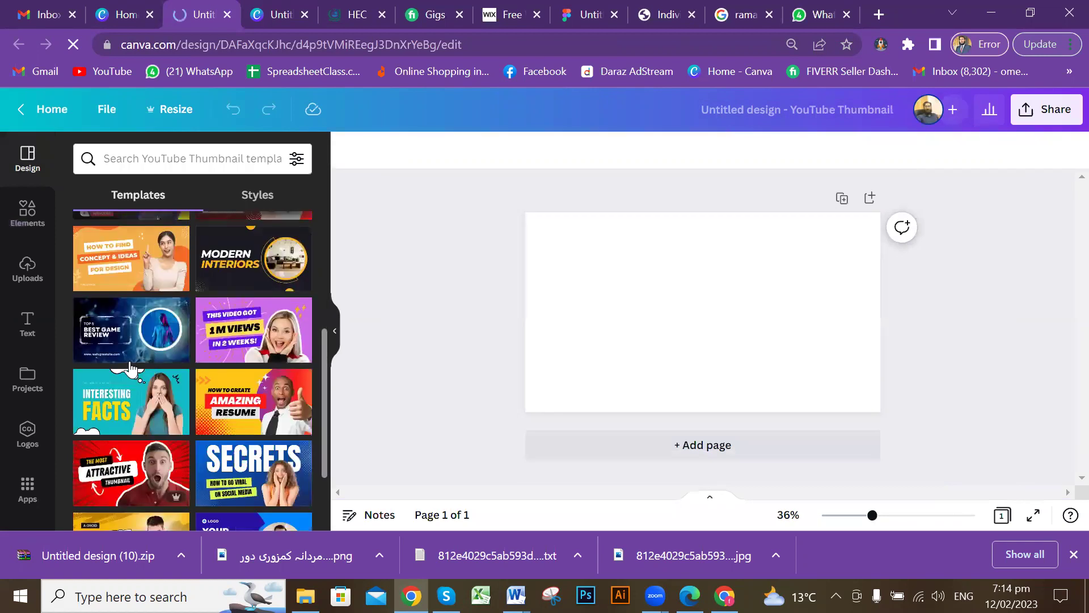
scroll(133, 369, down, 3)
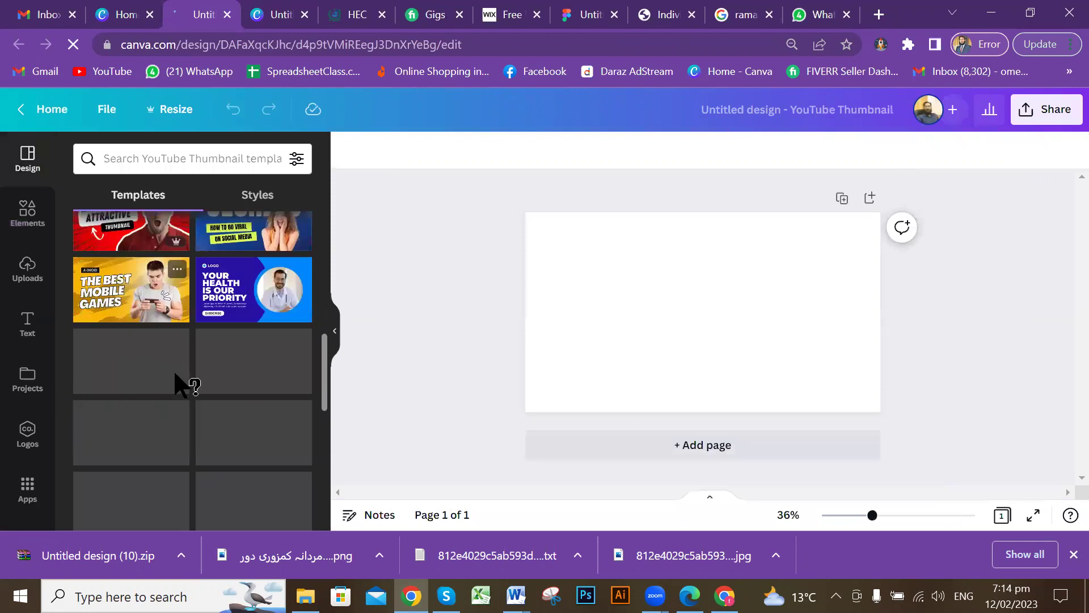
Search the YouTube Thumbnail templates for "website design"
scroll(176, 384, up, 2)
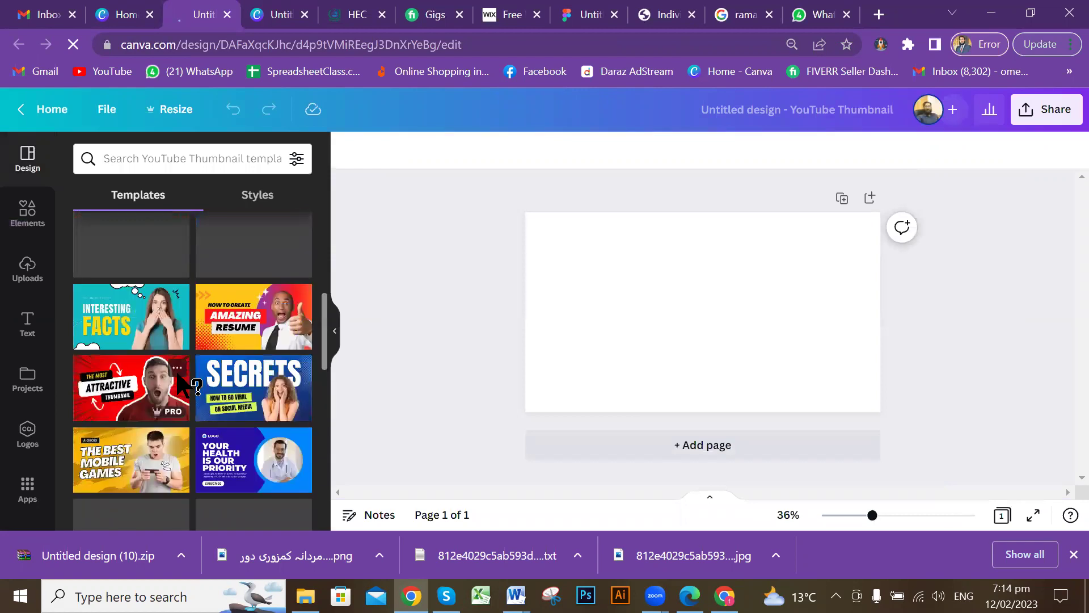
scroll(178, 386, up, 3)
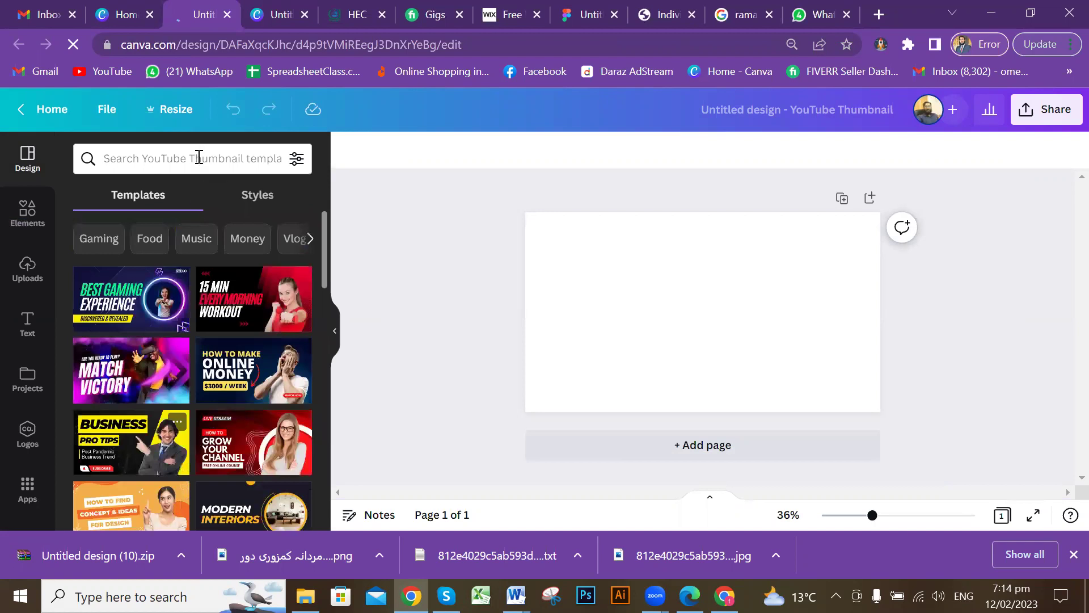
click(198, 157)
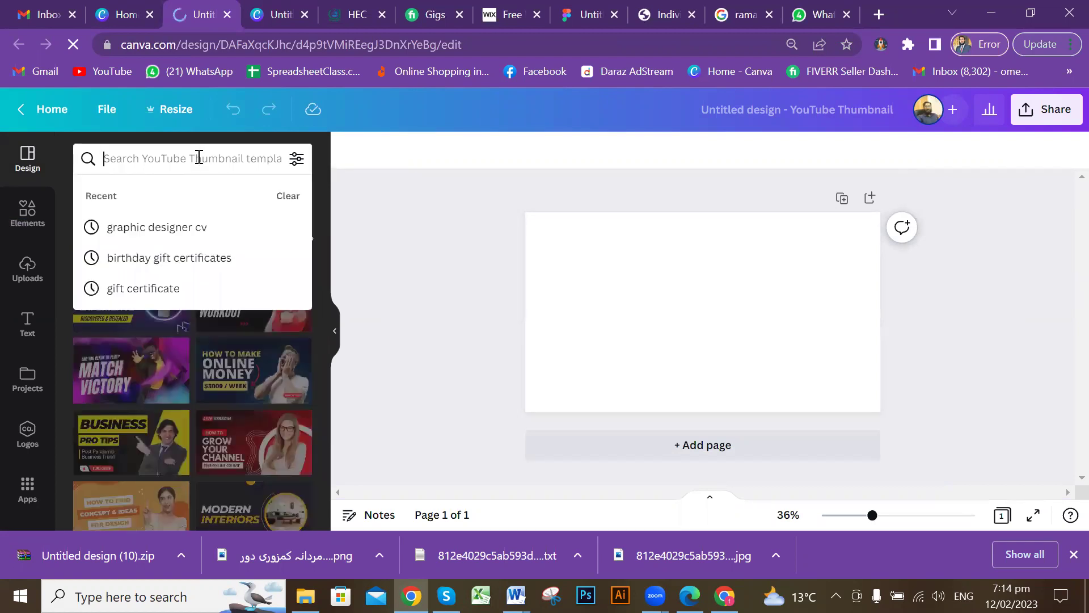
text(web)
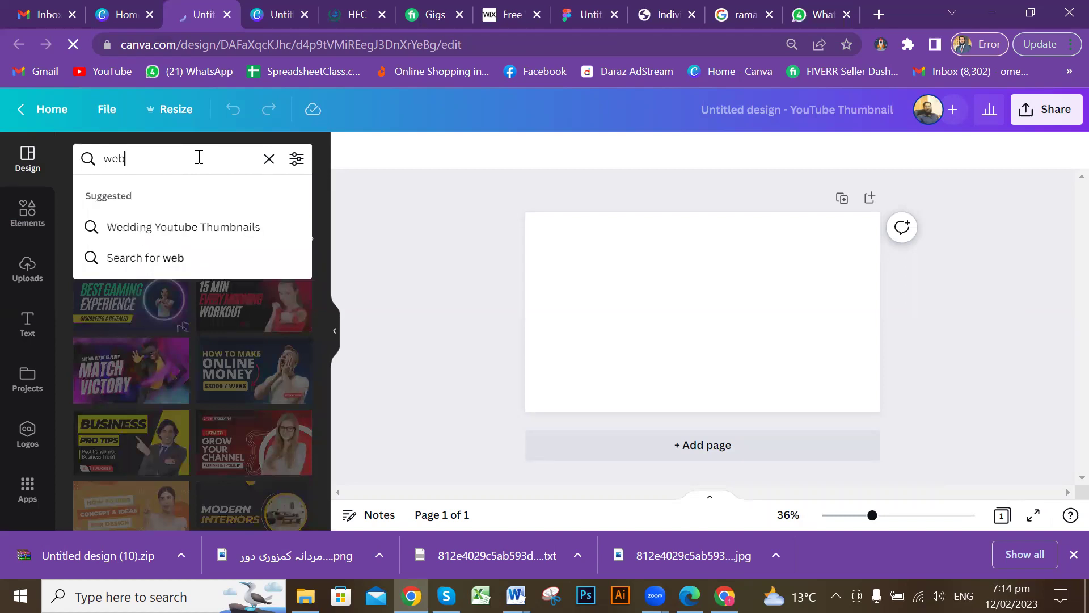
text(s)
key(BackSpace)
text(des)
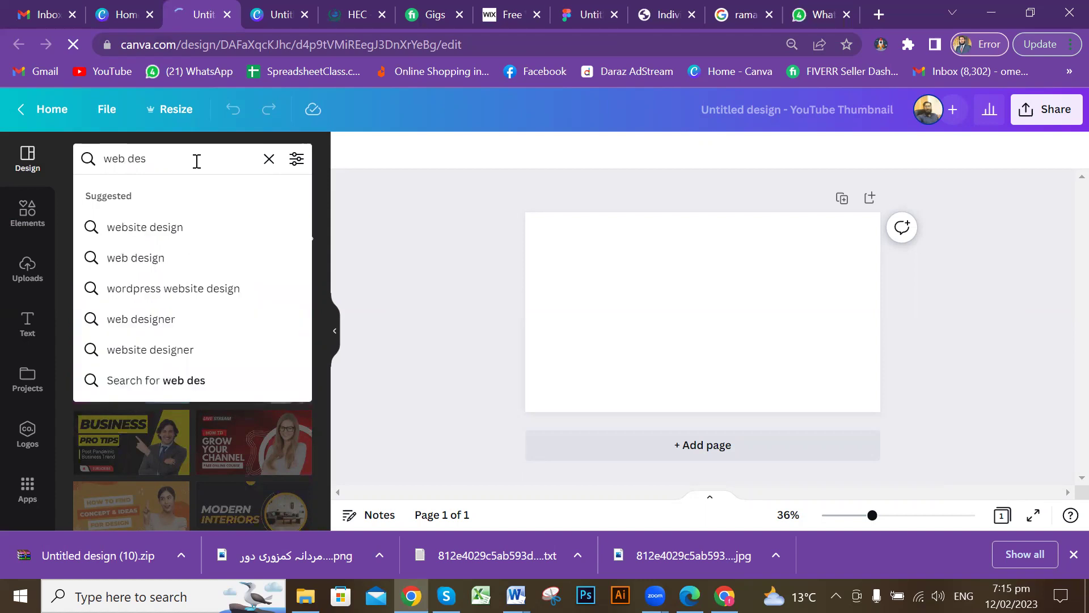
click(163, 230)
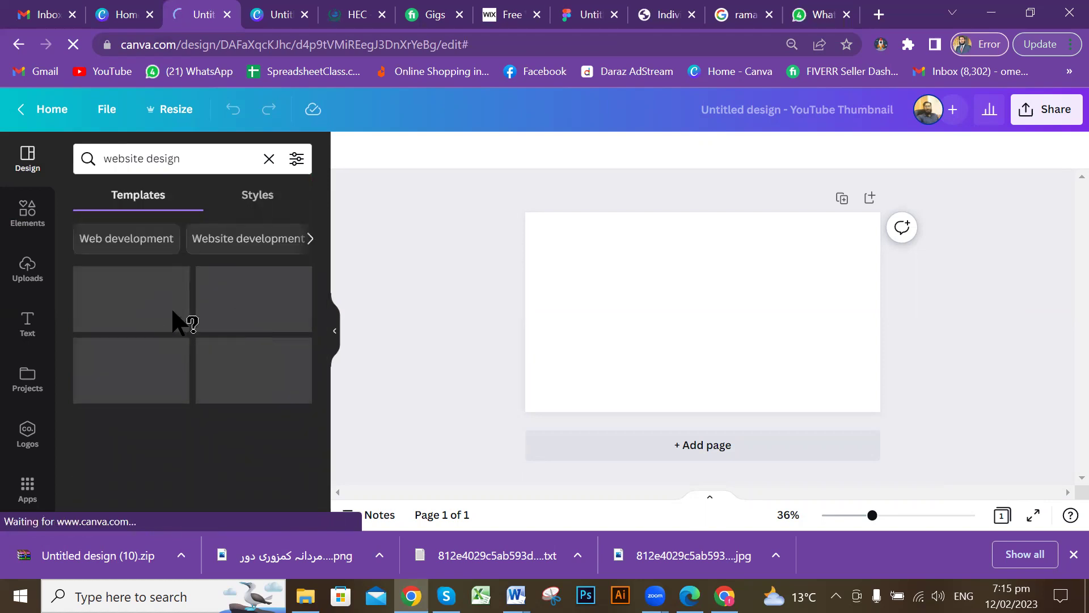
Apply the Fashion Trend template to the first page and add two pages with the Match Victory and How to Make Online Money templates
click(681, 290)
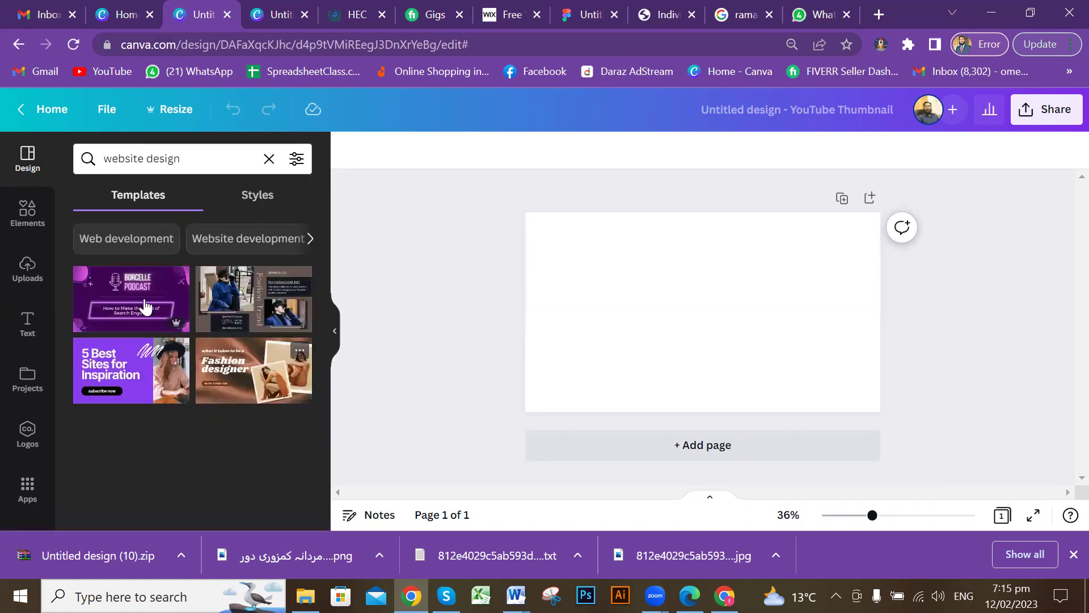
click(244, 309)
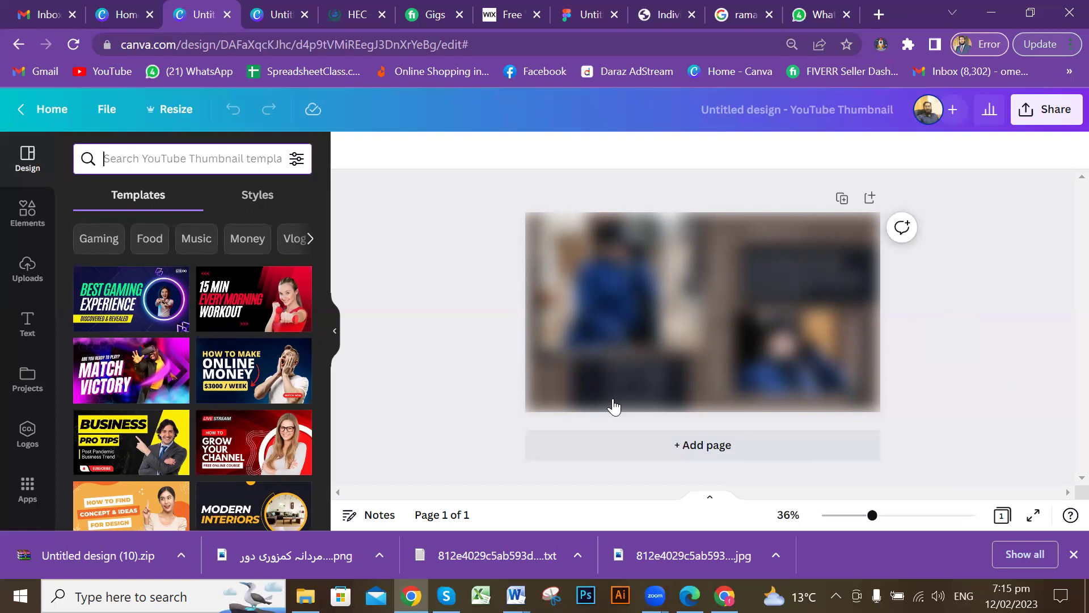
click(735, 447)
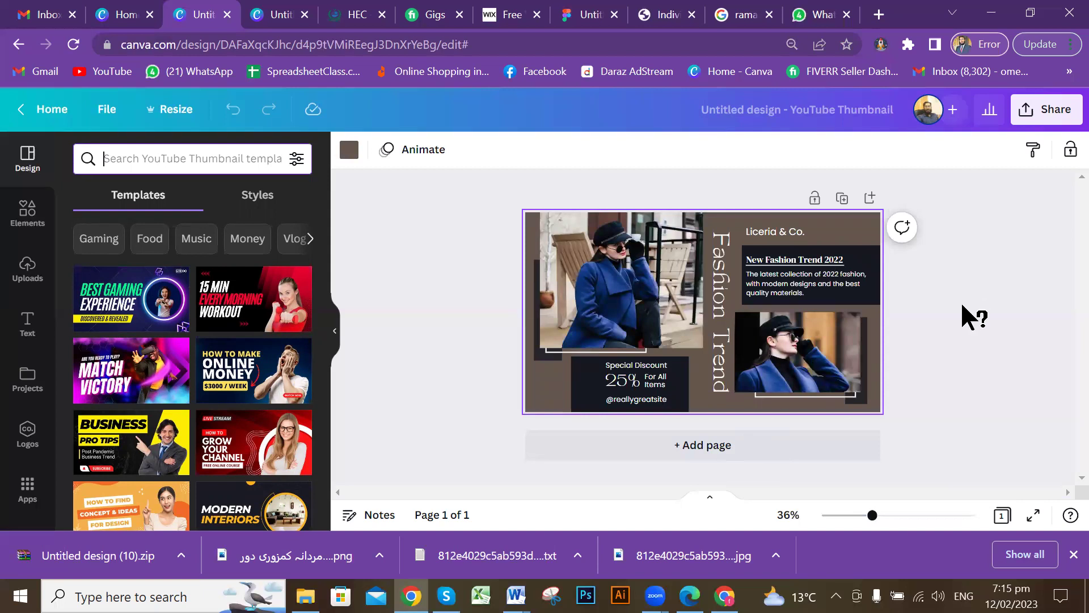
click(738, 453)
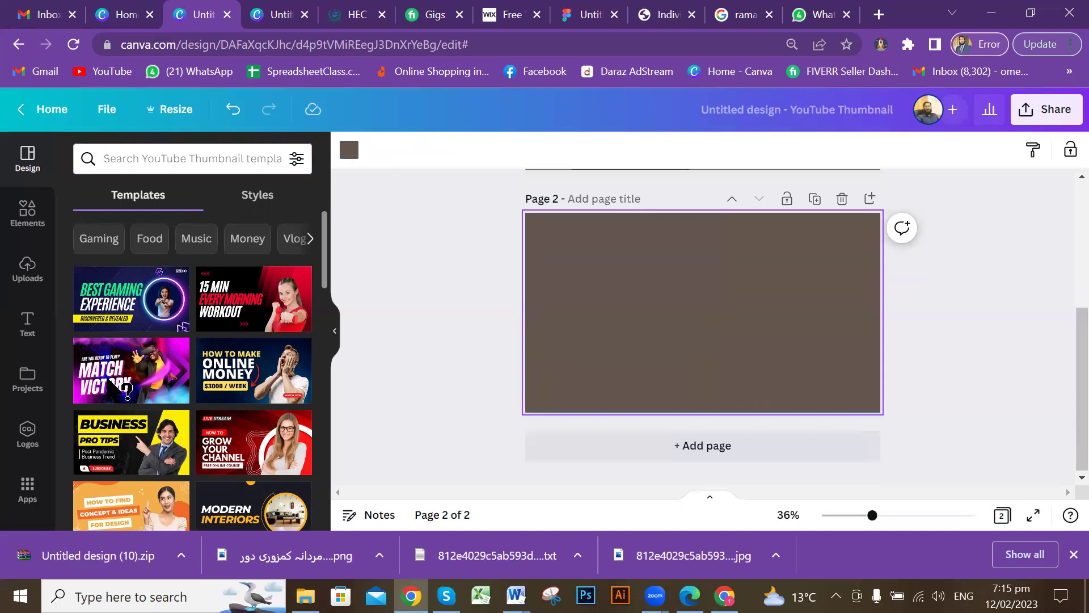
click(111, 381)
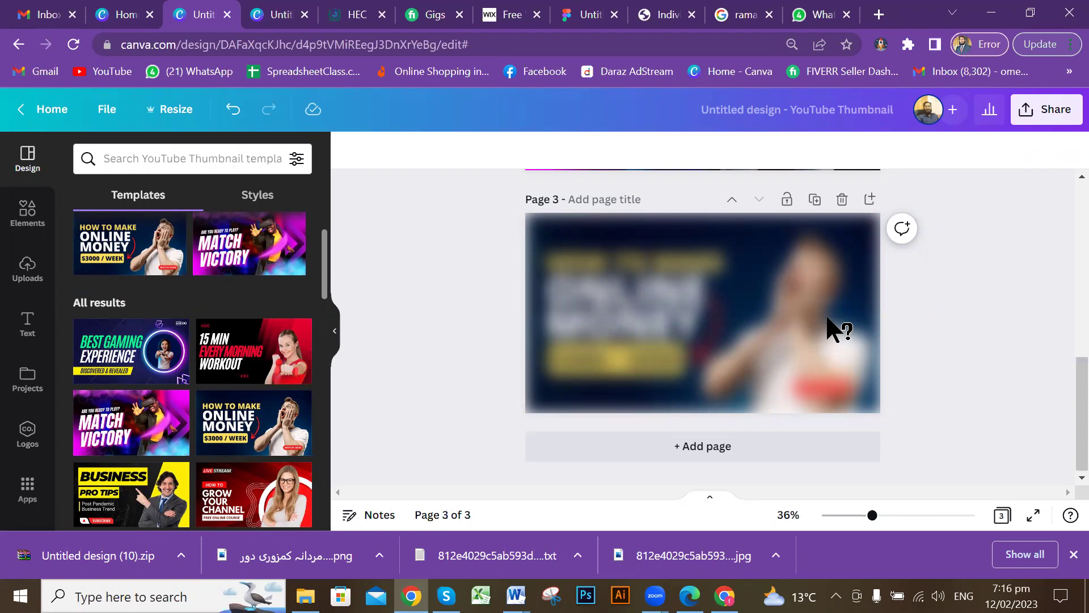
click(686, 285)
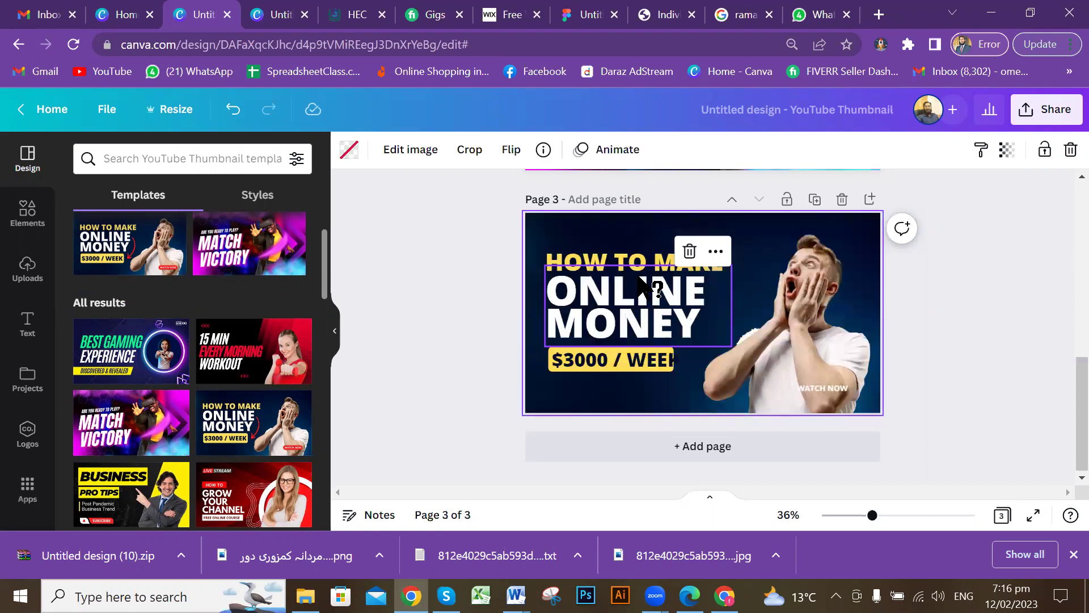
click(998, 321)
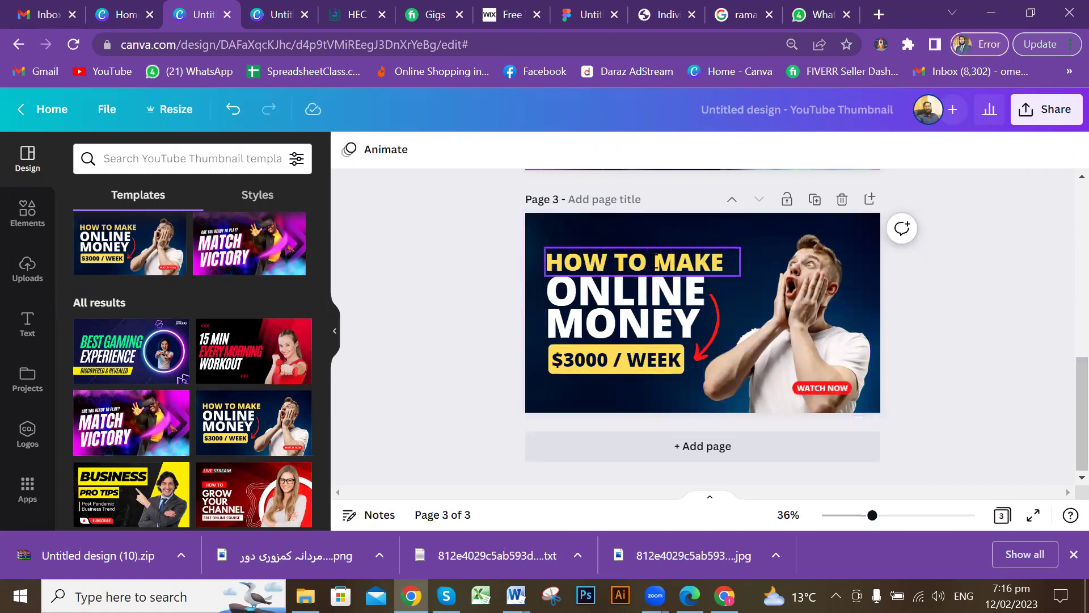
Move the "HOW TO MAKE" text line off the canvas of page 3
double_click(647, 263)
key(Escape)
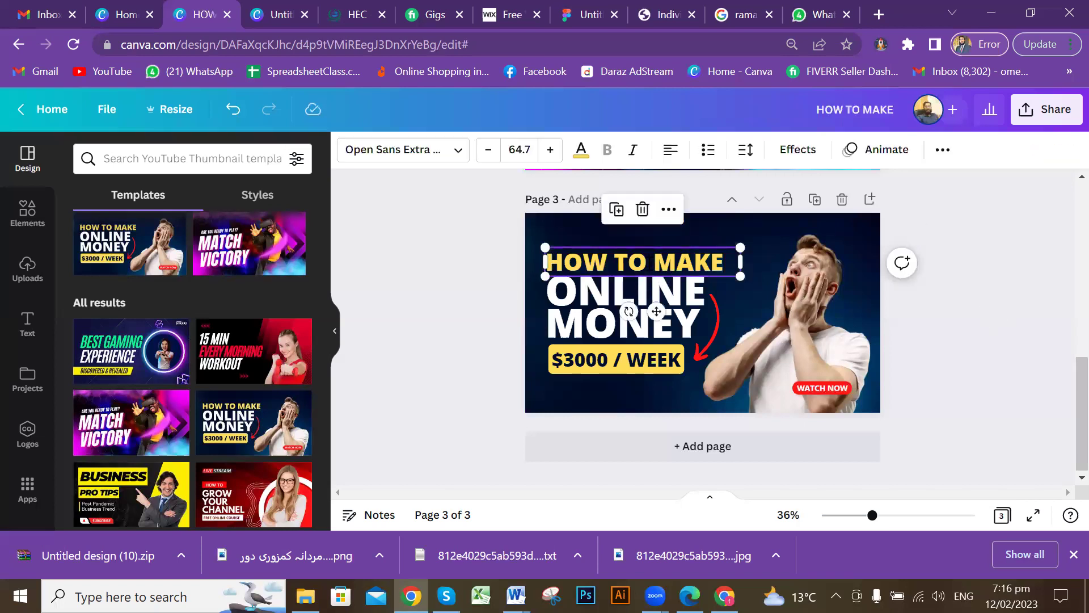
double_click(647, 262)
click(648, 262)
drag(688, 261, 422, 246)
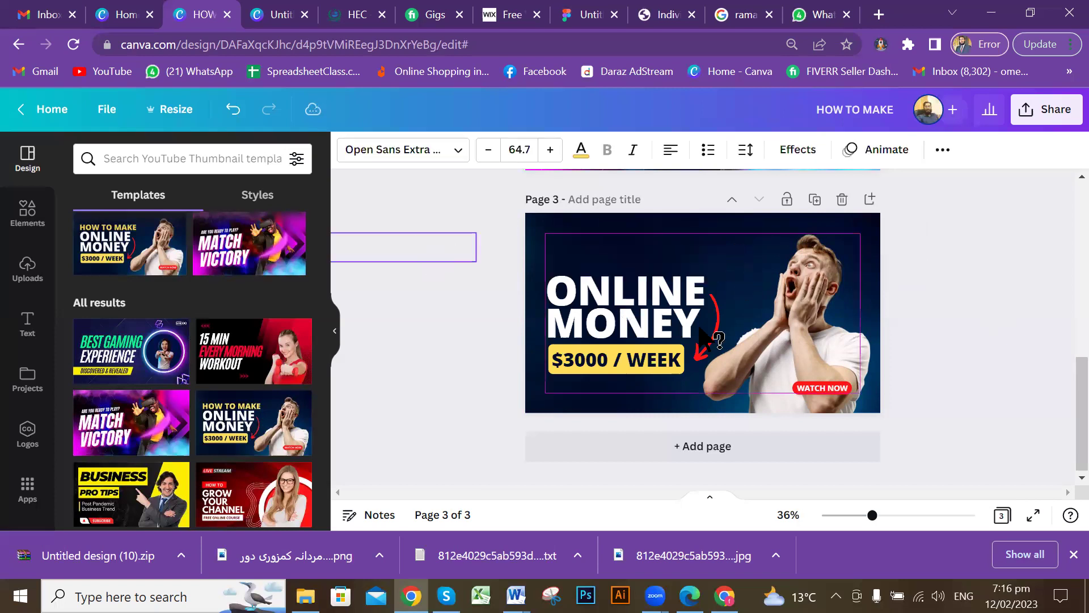
Replace the "ONLINE MONEY" heading on page 3 with "WEB DESIGN" and move it slightly higher
double_click(662, 283)
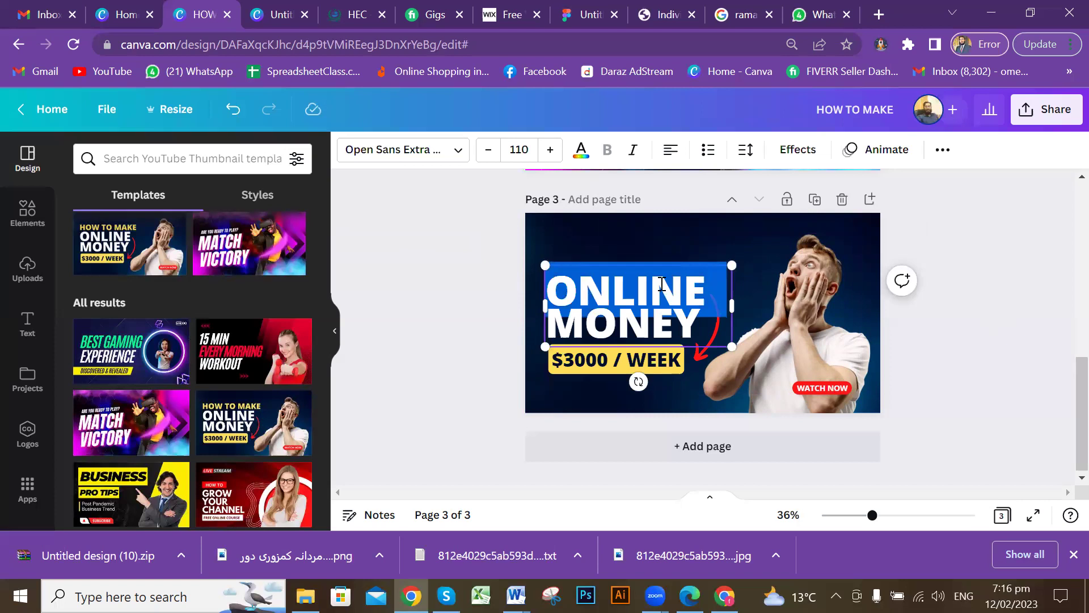
text(WEB)
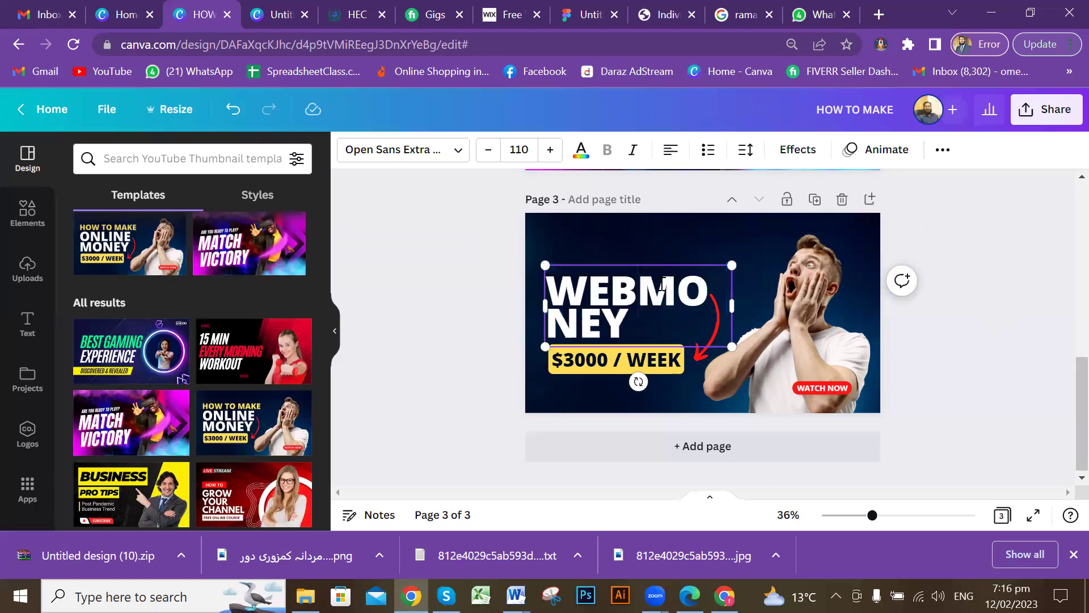
text( DESIGN)
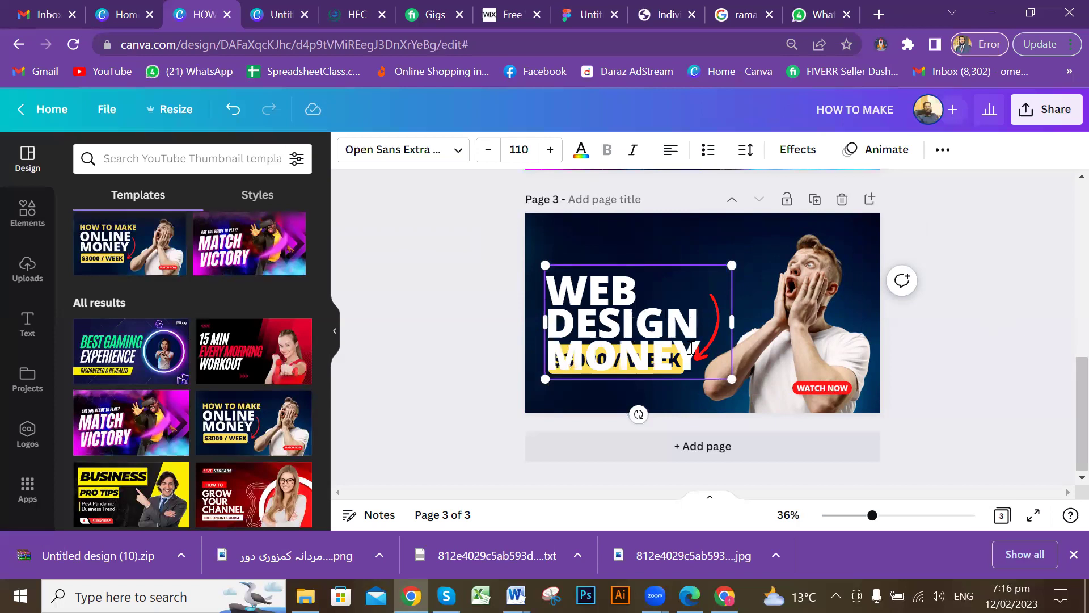
key(Delete)
key(Delete)
key(Delete)
key(Delete)
key(Delete)
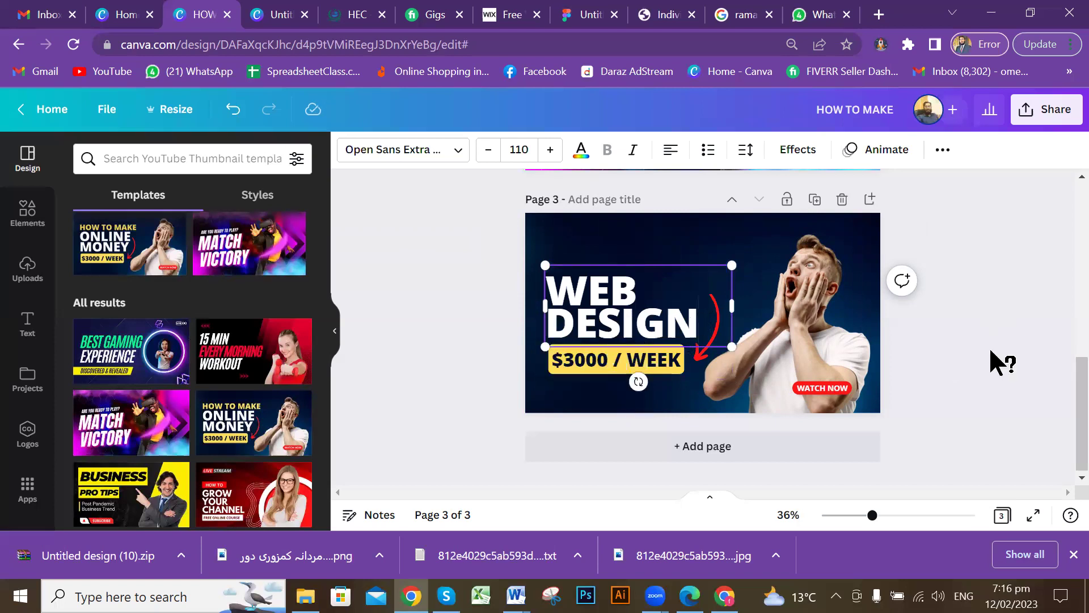
click(1008, 344)
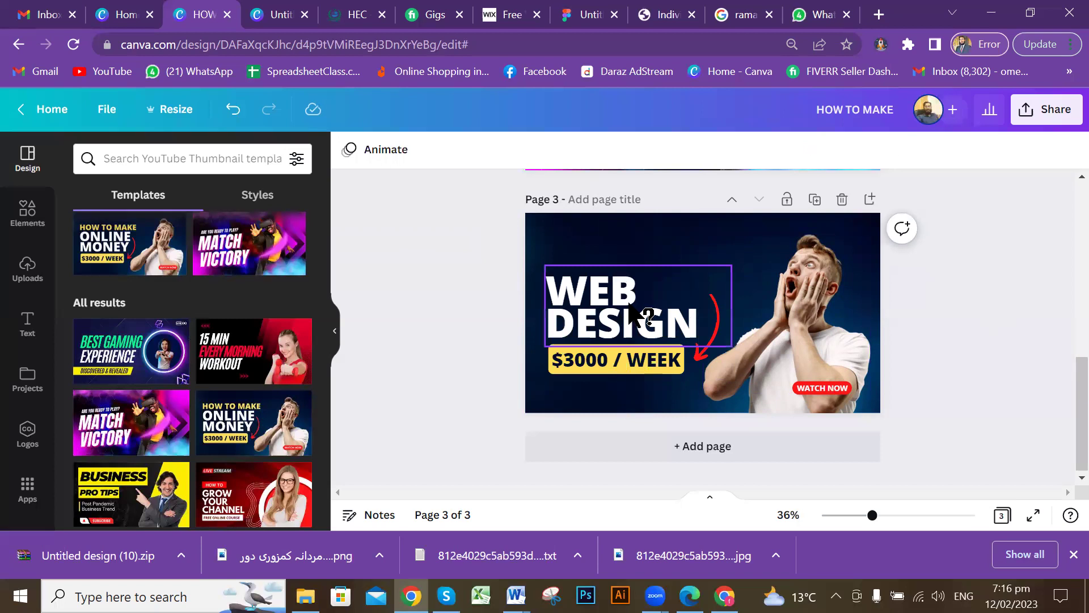
drag(683, 316, 683, 282)
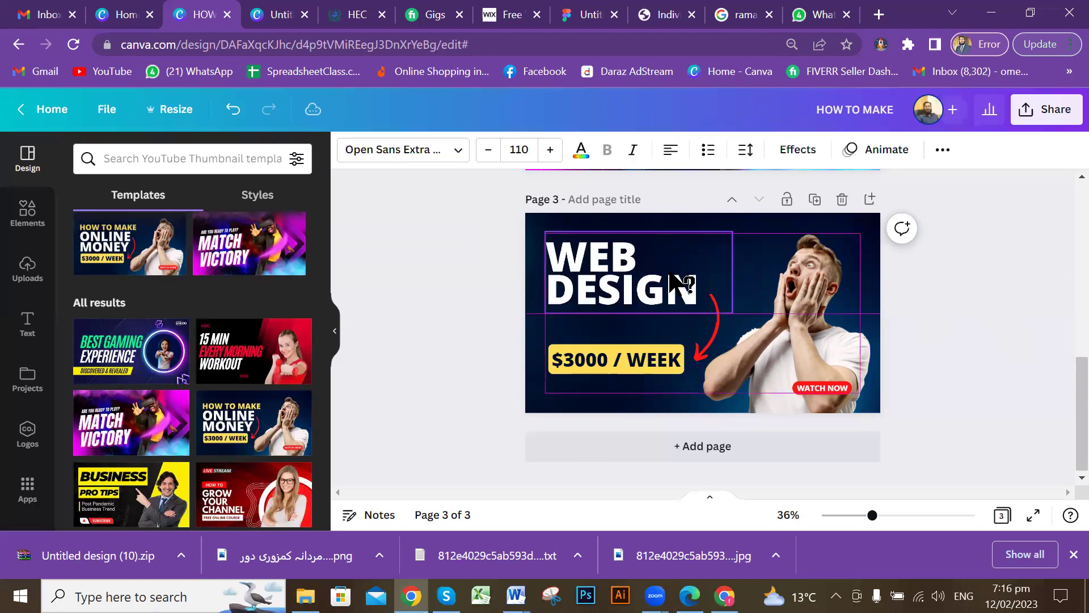
Replace the "$3000 / WEEK" label under the heading with "IN FEW DAYS"
double_click(604, 359)
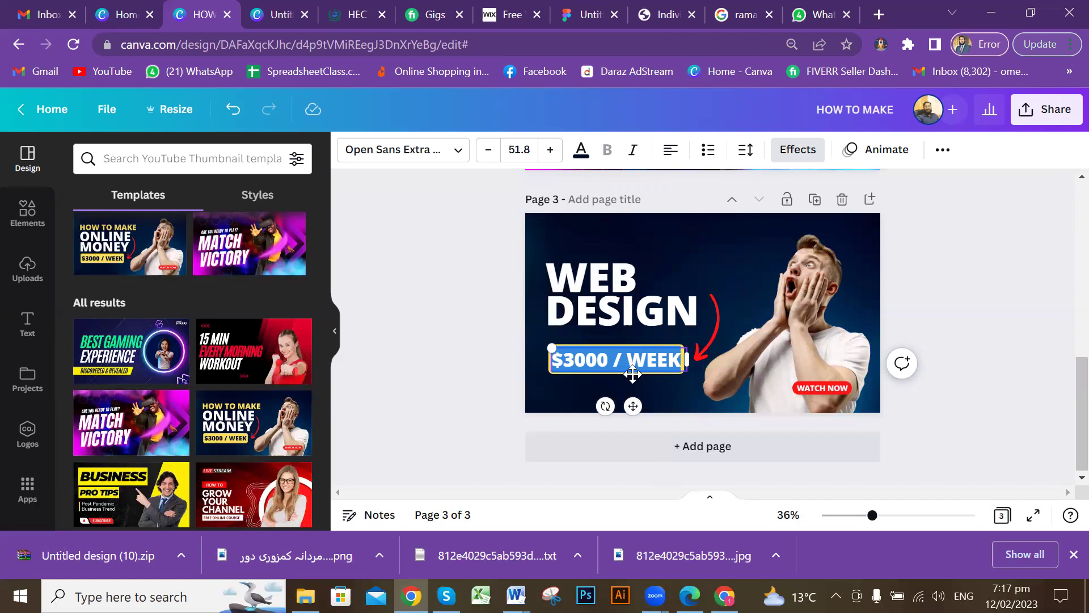
text(IN)
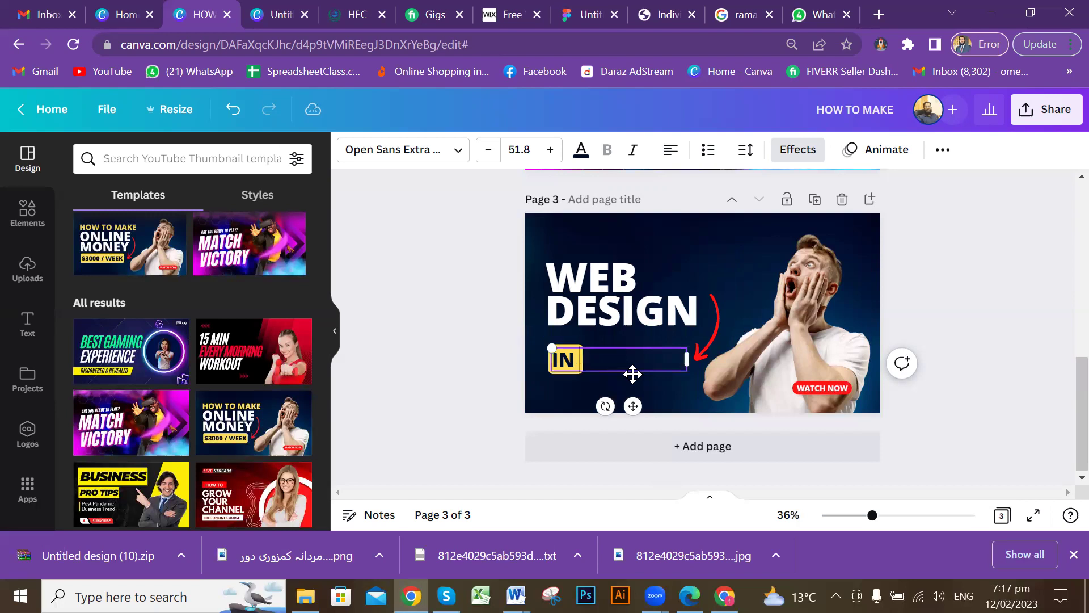
text( FEW DAYS)
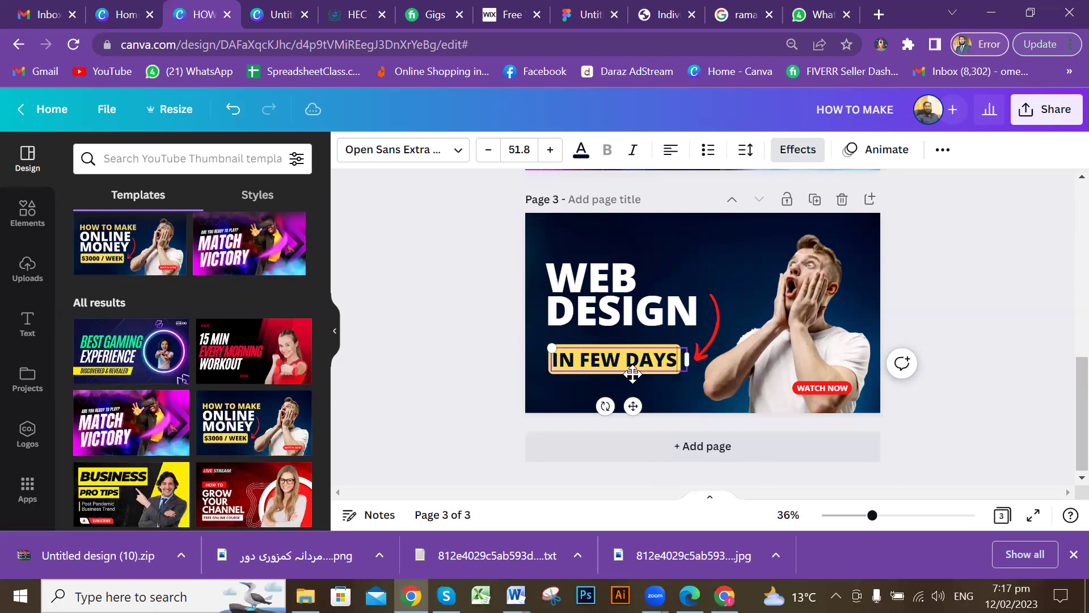
click(996, 279)
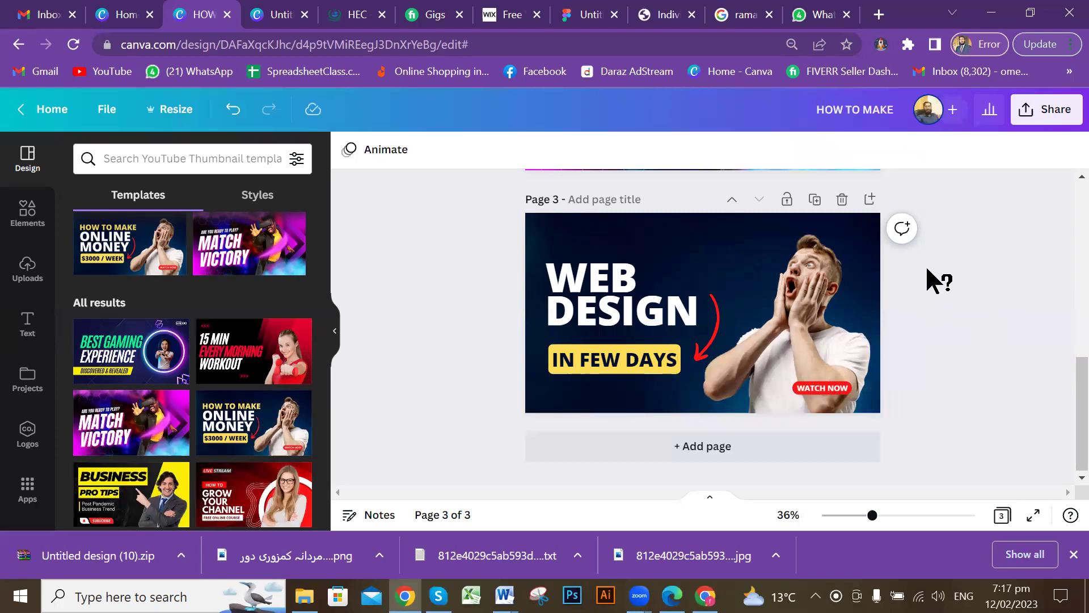
click(587, 300)
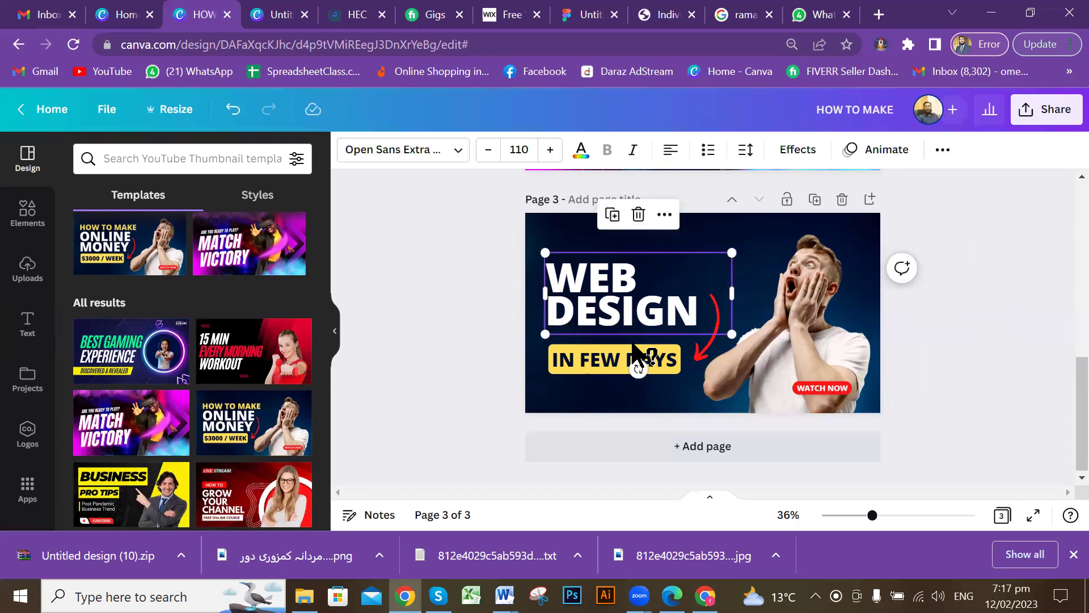
click(951, 329)
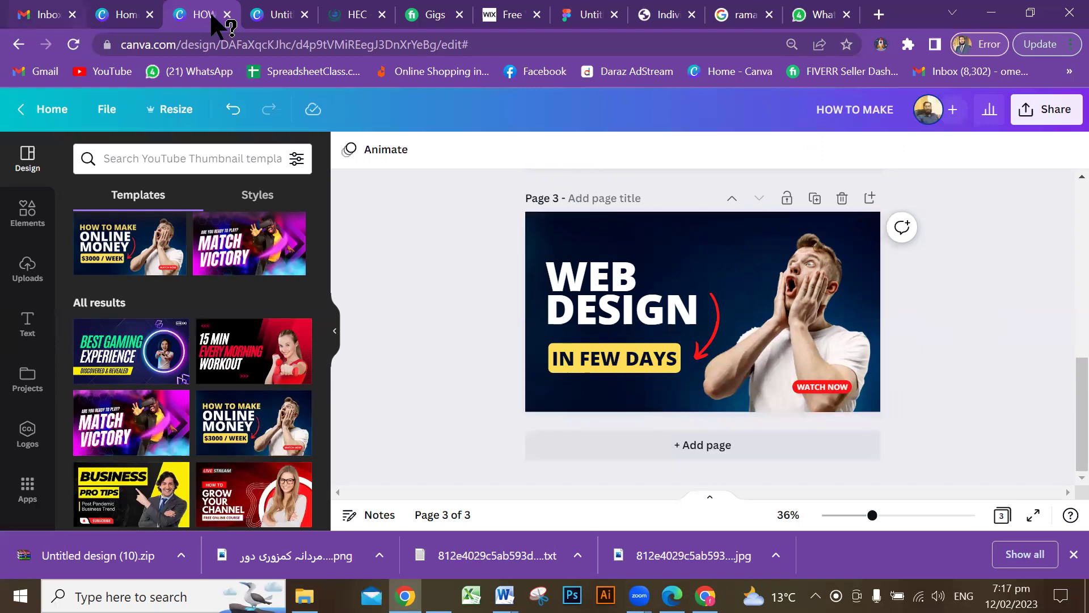
Look through the thumbnail designs on the three pages and compare their style
scroll(1030, 309, up, 3)
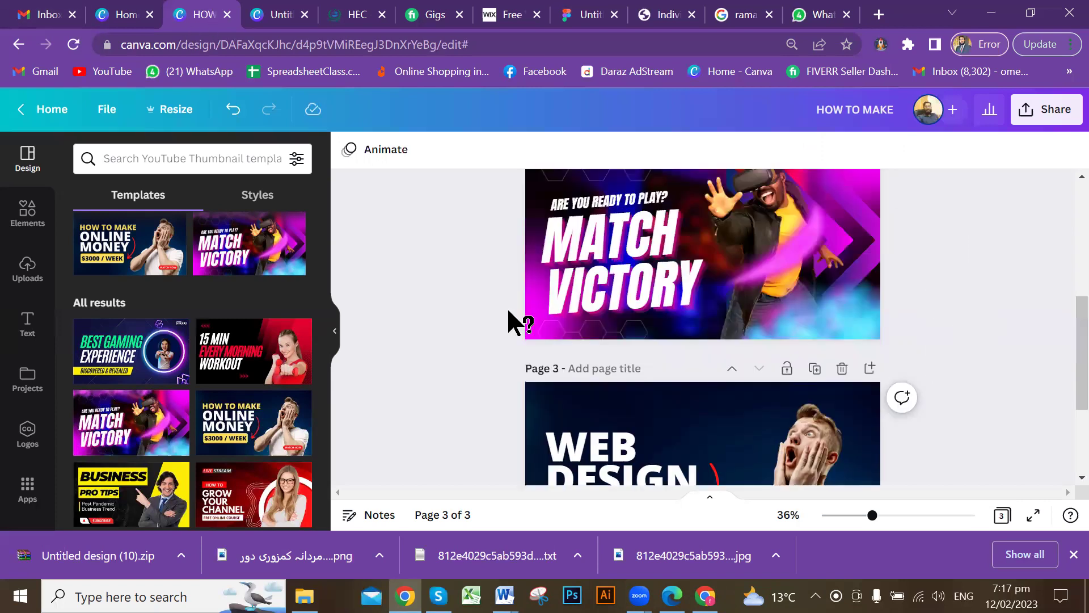
scroll(635, 380, up, 3)
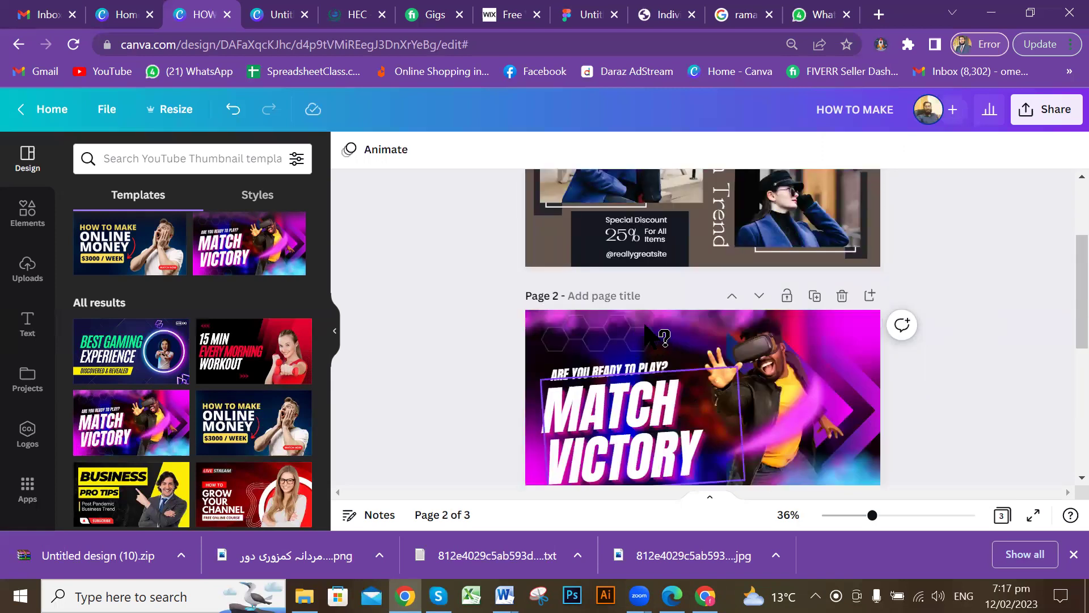
scroll(722, 343, up, 2)
scroll(728, 329, down, 4)
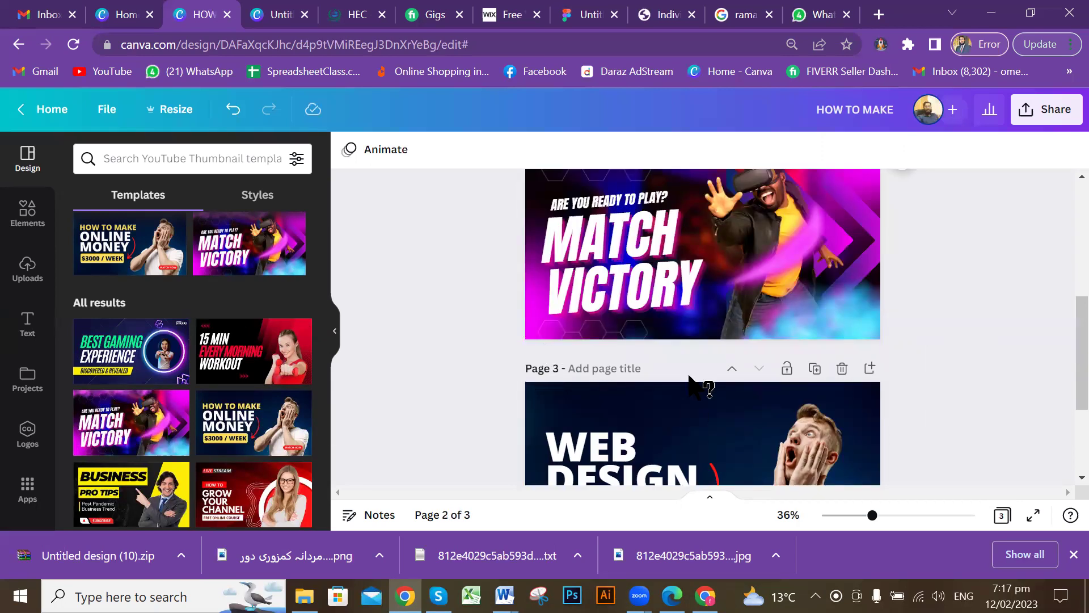
scroll(607, 365, up, 2)
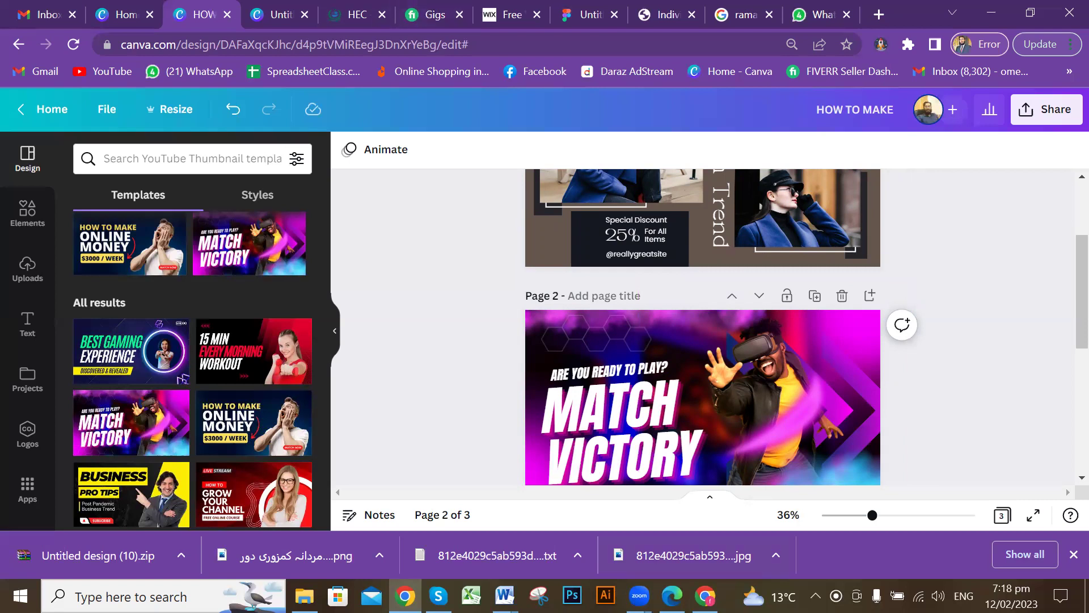
Switch to the Fiverr window and review the gig covers in the "infographic design" search results
click(706, 595)
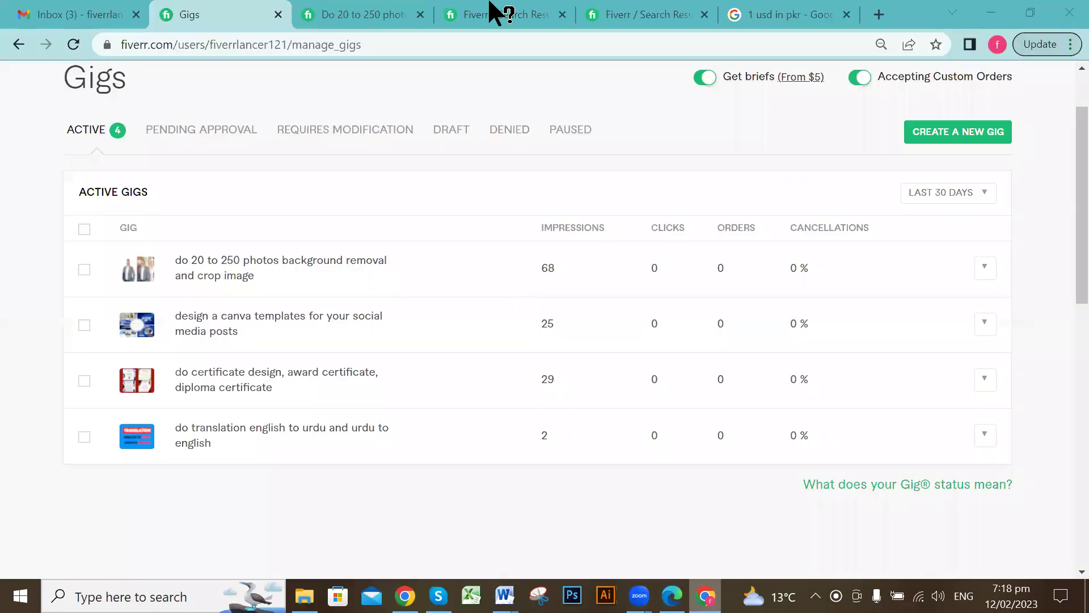
key(ctrl+Tab)
key(ctrl+Tab)
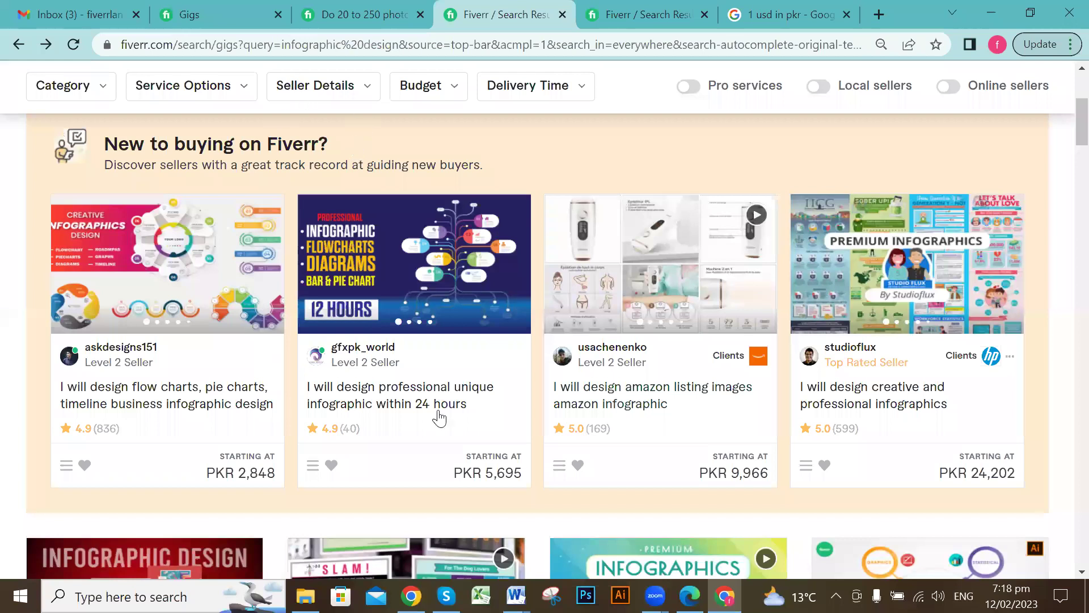
scroll(340, 336, up, 1)
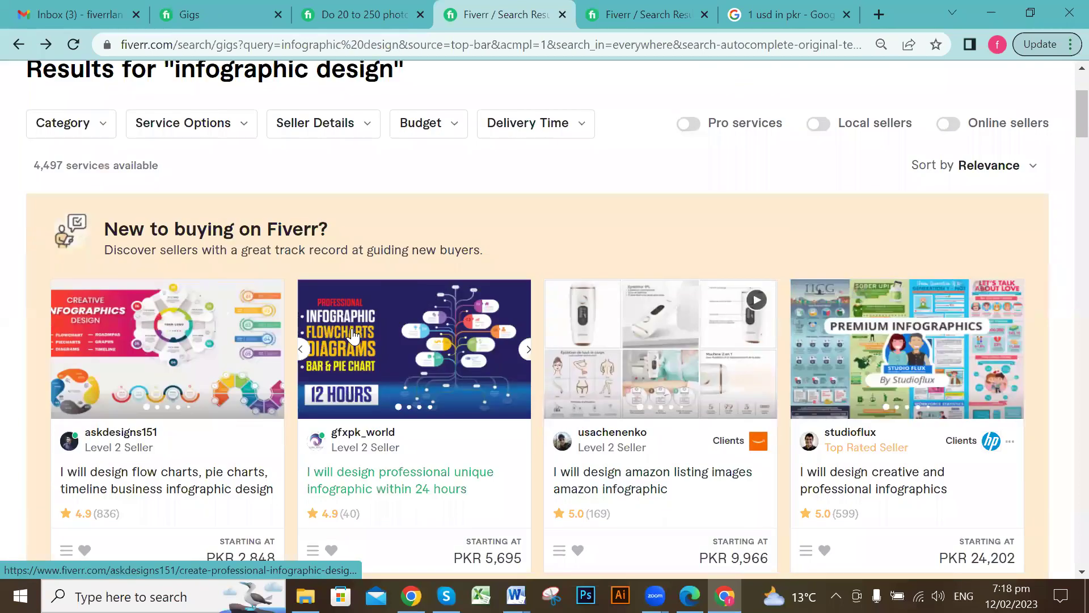
scroll(357, 264, down, 1)
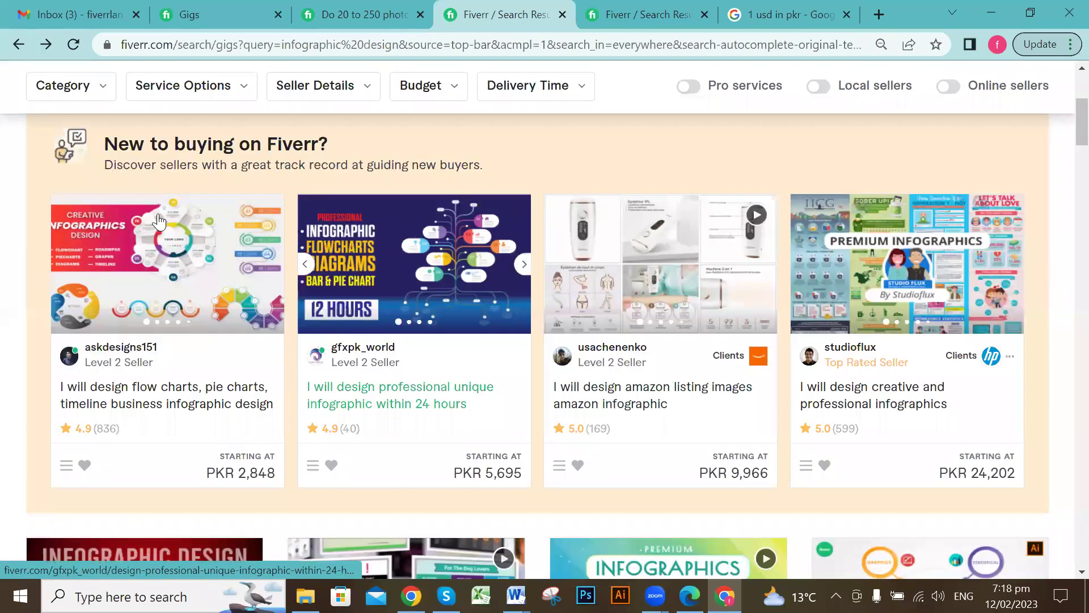